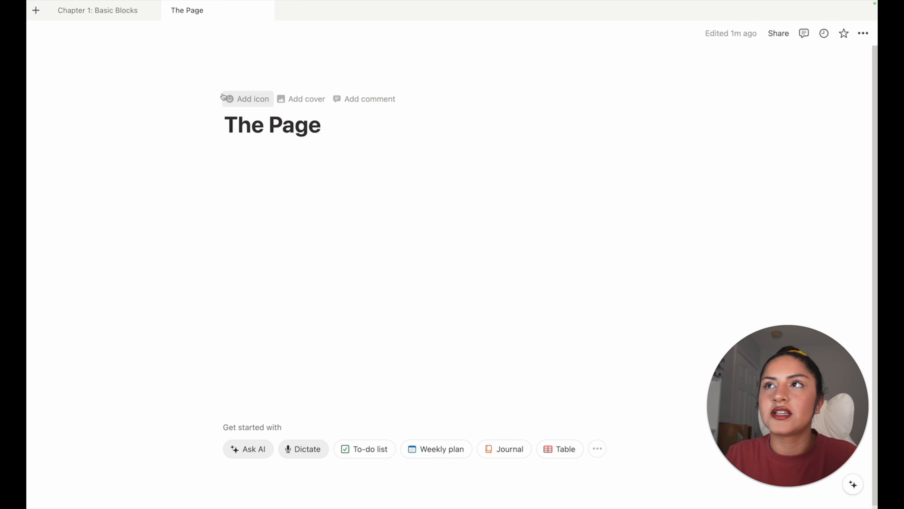
- Give The Page a potted plant icon and style the page with the Serif font, small text and full width
click(229, 99)
click(183, 227)
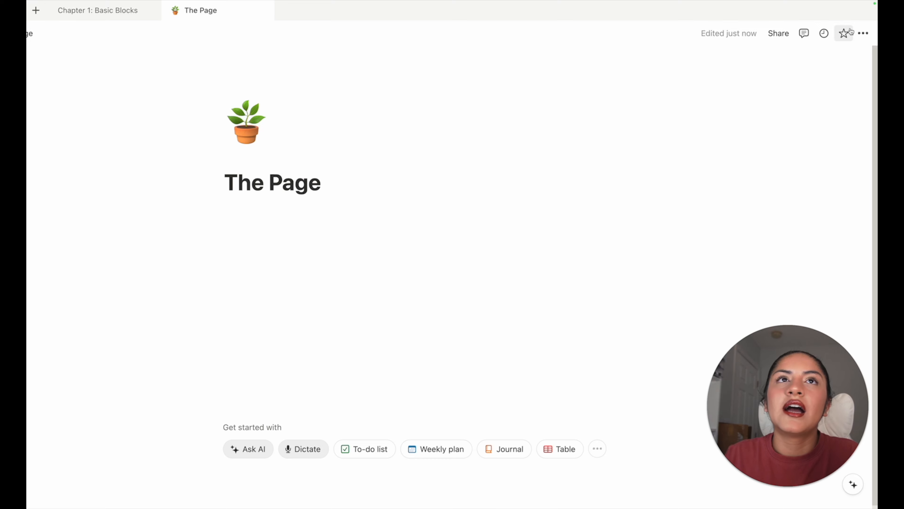
click(861, 34)
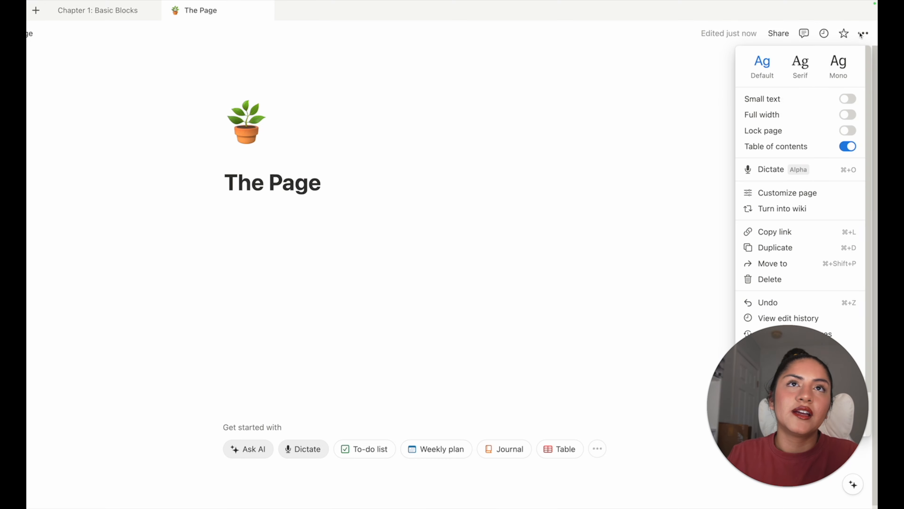
click(828, 96)
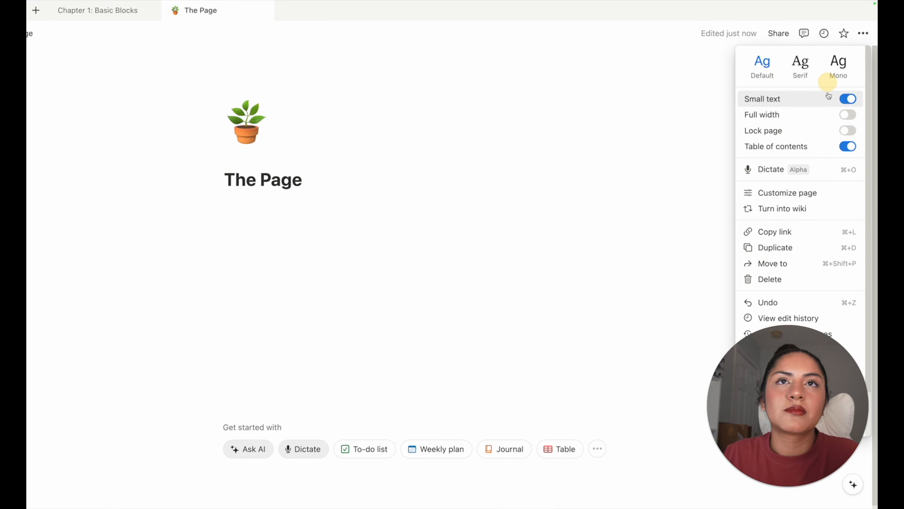
click(821, 115)
click(801, 65)
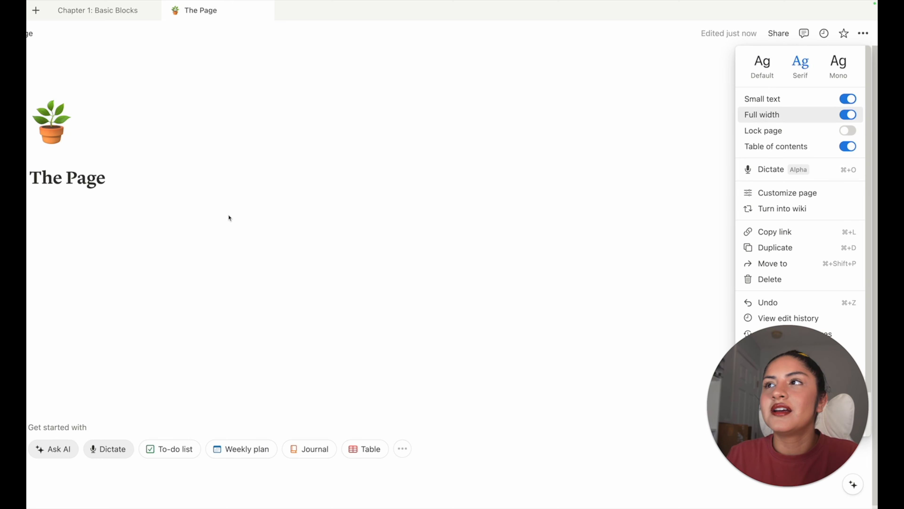
click(211, 204)
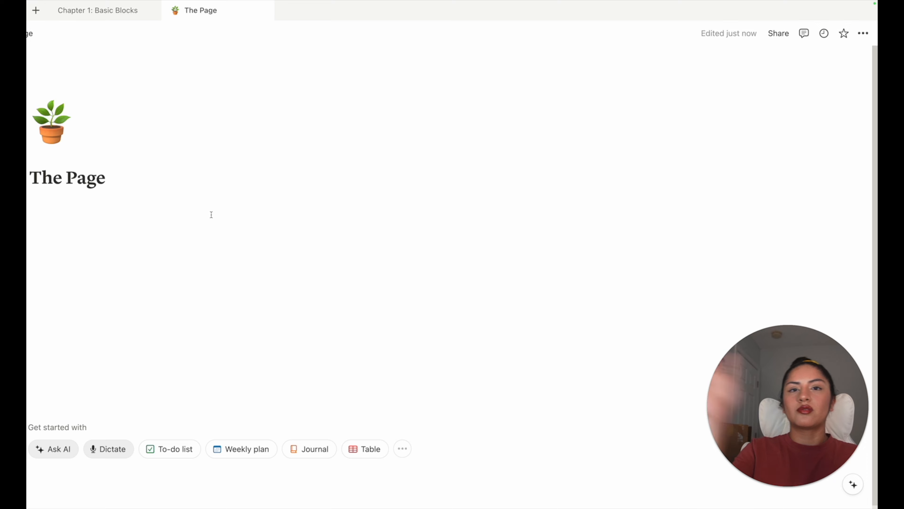
click(212, 214)
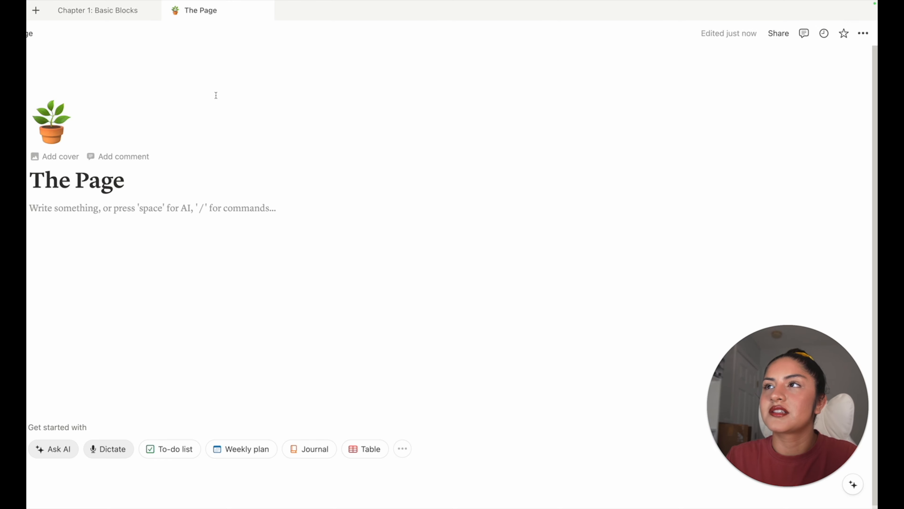
- Add a page cover using the green leaf pattern from the MET Museum patterns in the gallery
click(60, 157)
click(736, 61)
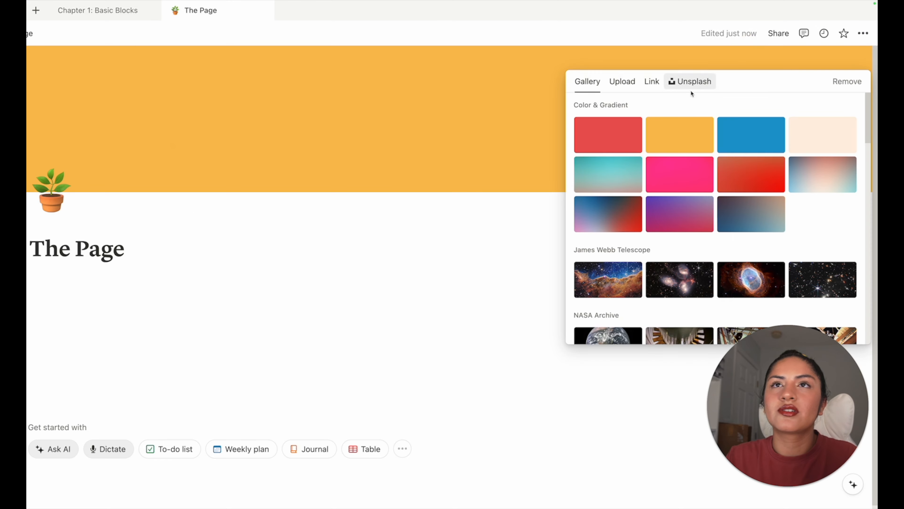
click(834, 128)
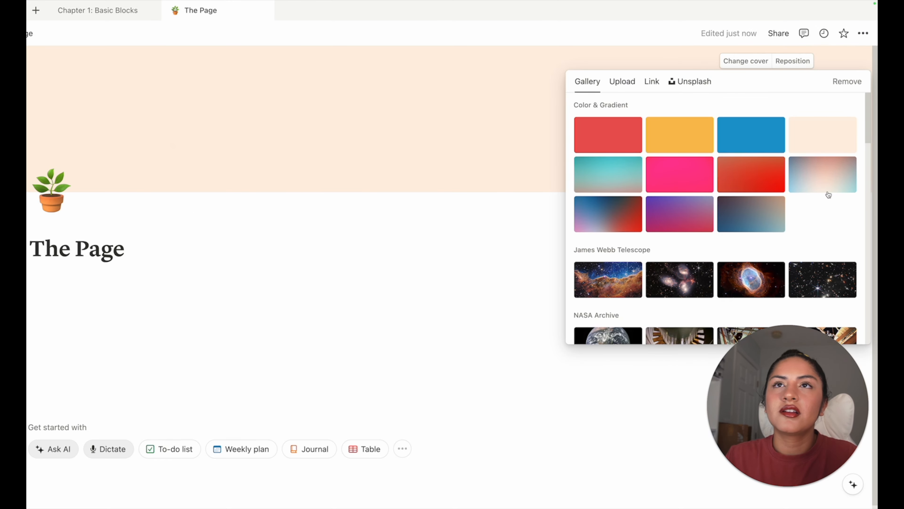
scroll(702, 222, down, 5)
scroll(702, 222, down, 8)
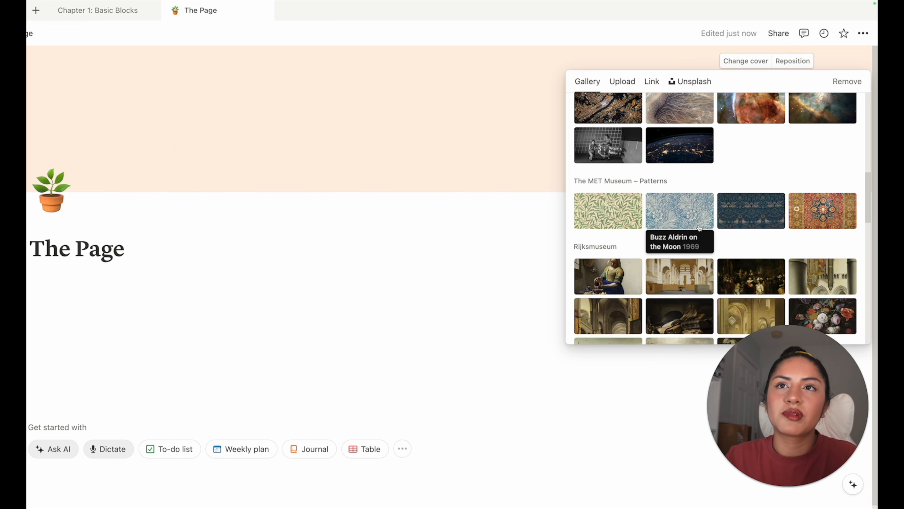
click(608, 200)
- Search Unsplash for "Potted plant" and set the overhead photo of succulents in terracotta pots as the cover
click(622, 81)
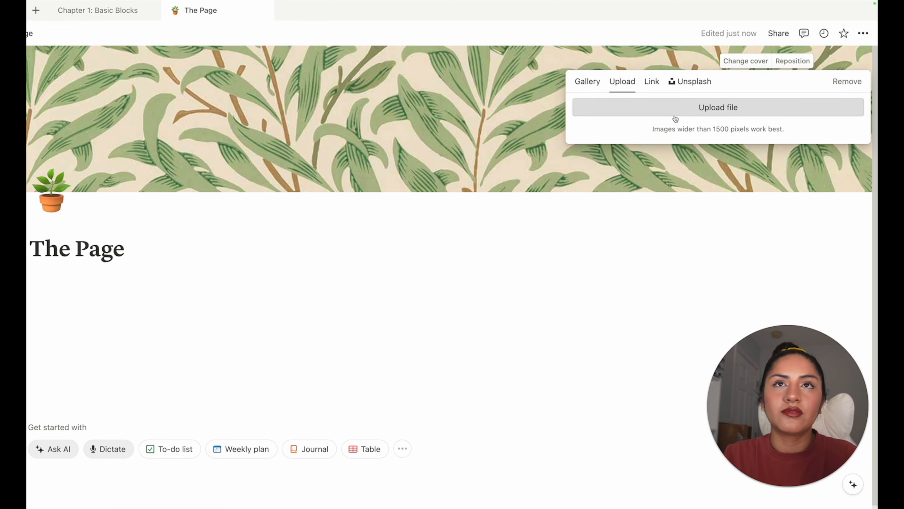
click(647, 82)
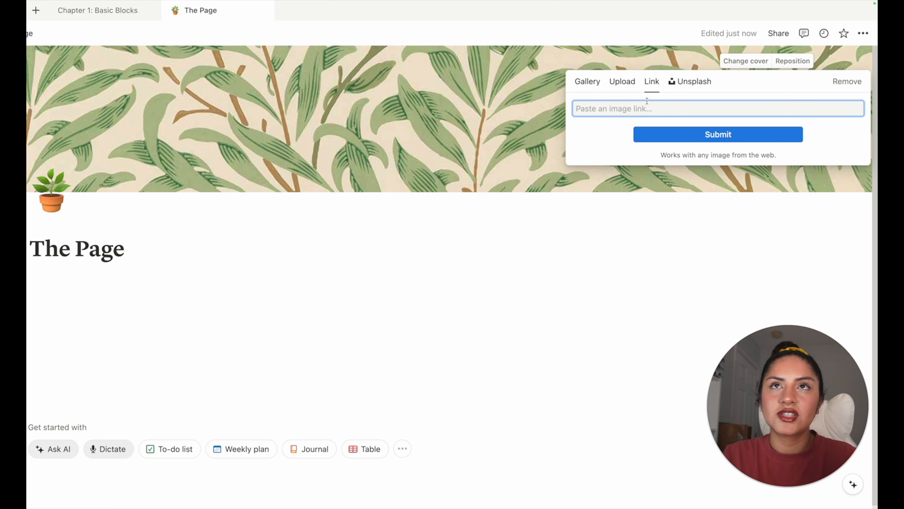
click(689, 81)
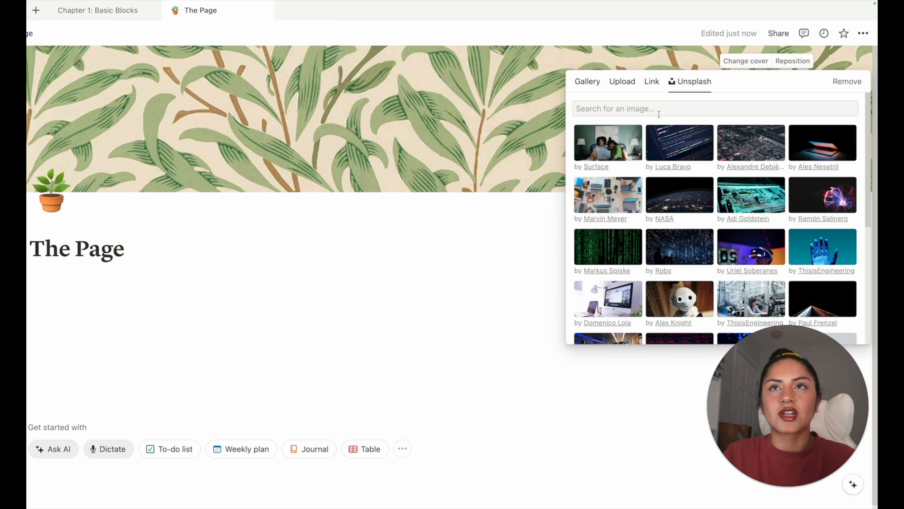
text(P)
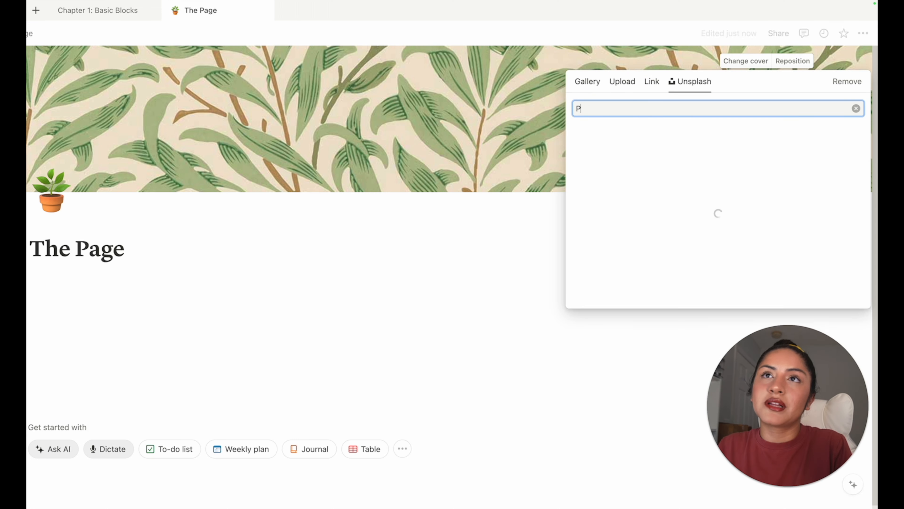
text(otted plant)
click(619, 157)
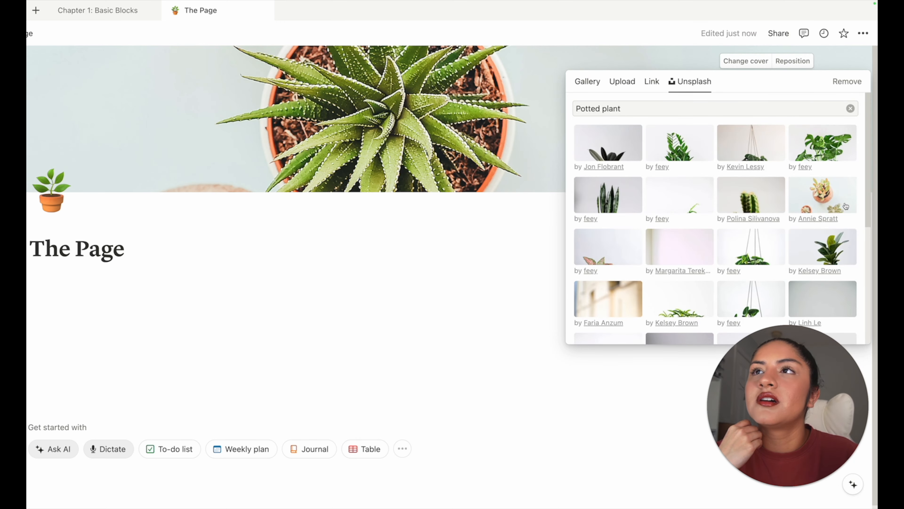
- Reposition the cover photo so the lower succulent and round cactus are in frame, and save the position
click(791, 60)
click(792, 61)
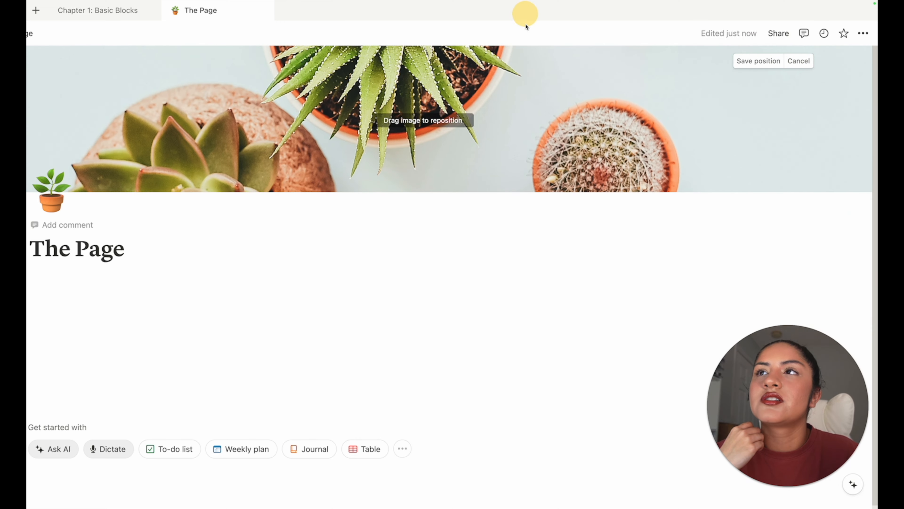
click(759, 60)
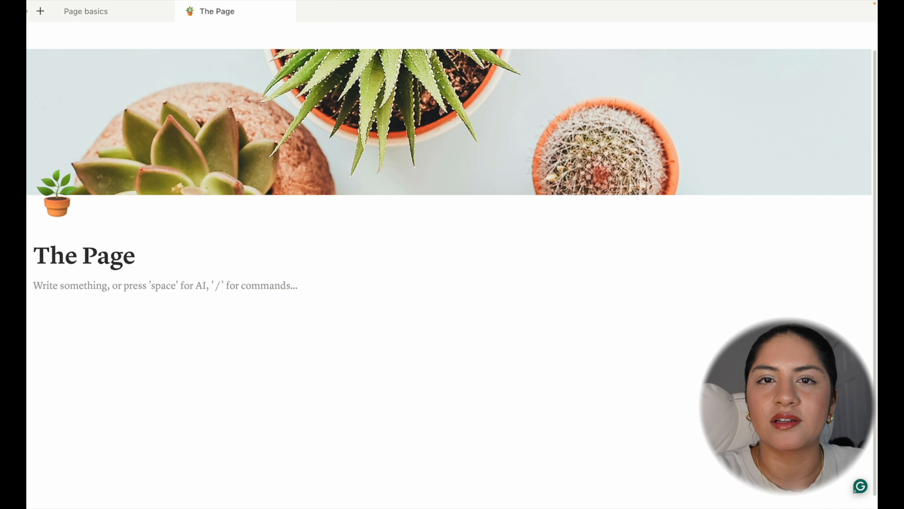
- Add two Heading 1 blocks, "Hello" and "Goodbye", and arrange them side by side in two columns
text(/h1)
key(Return)
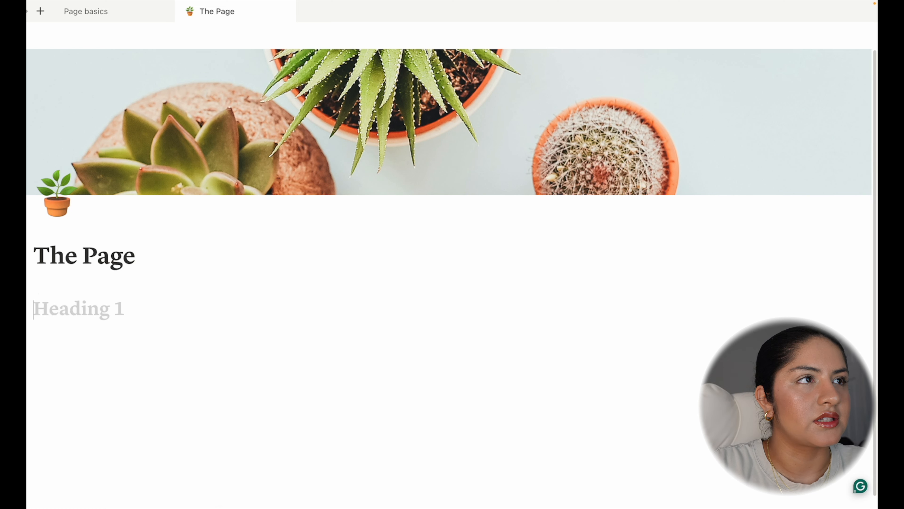
text(Hello)
key(Return)
text(/h1)
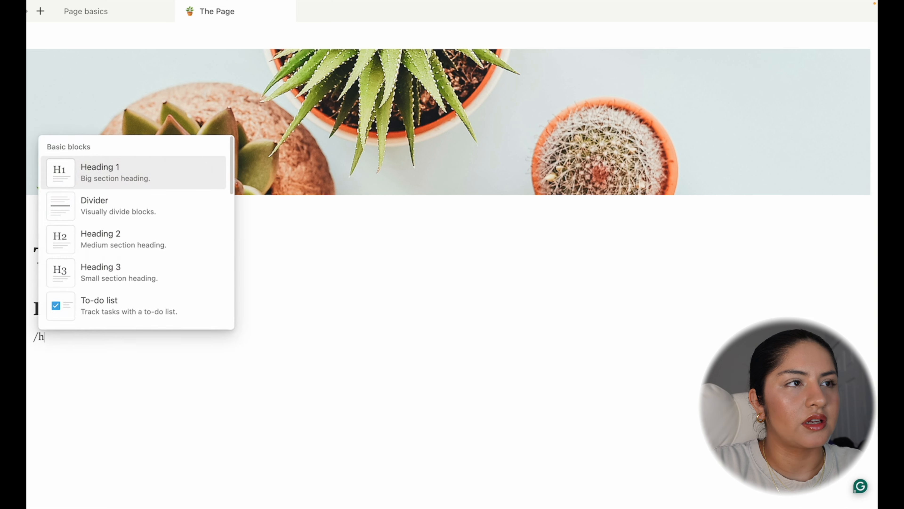
key(Return)
text(Goodbye)
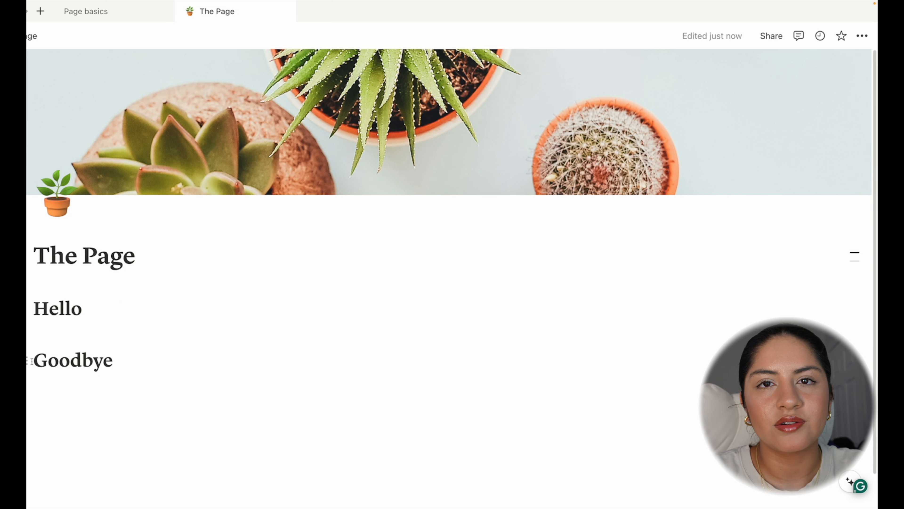
drag(28, 309, 27, 354)
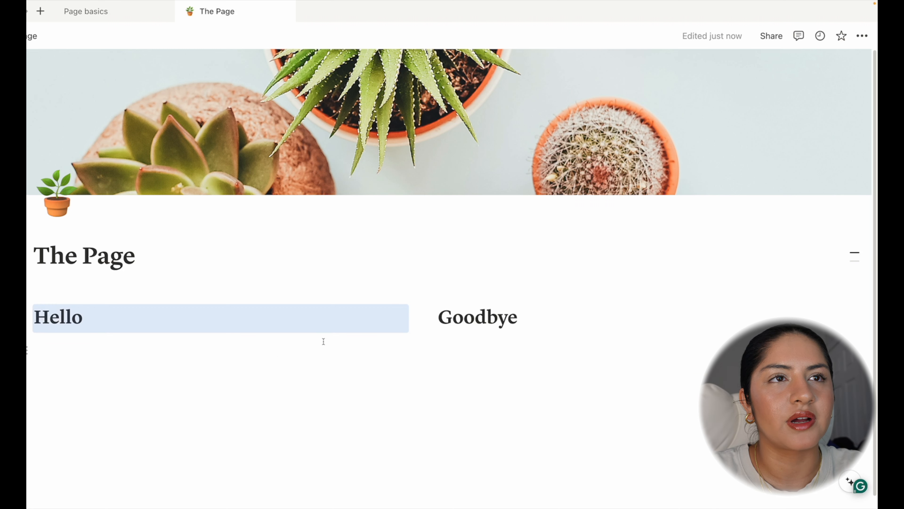
- Insert a 5-column layout below "Hello" and add a Heading 3 reading "Smaller headings" in its first column
click(372, 348)
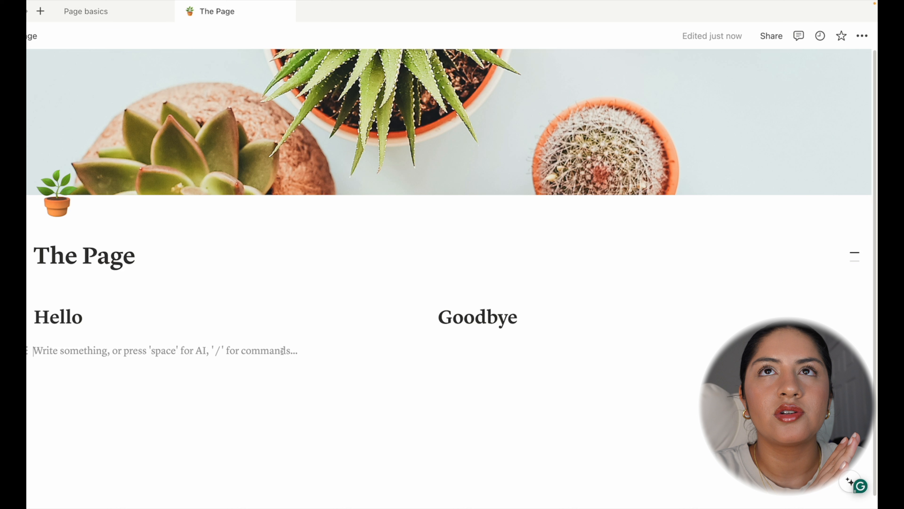
text(/5)
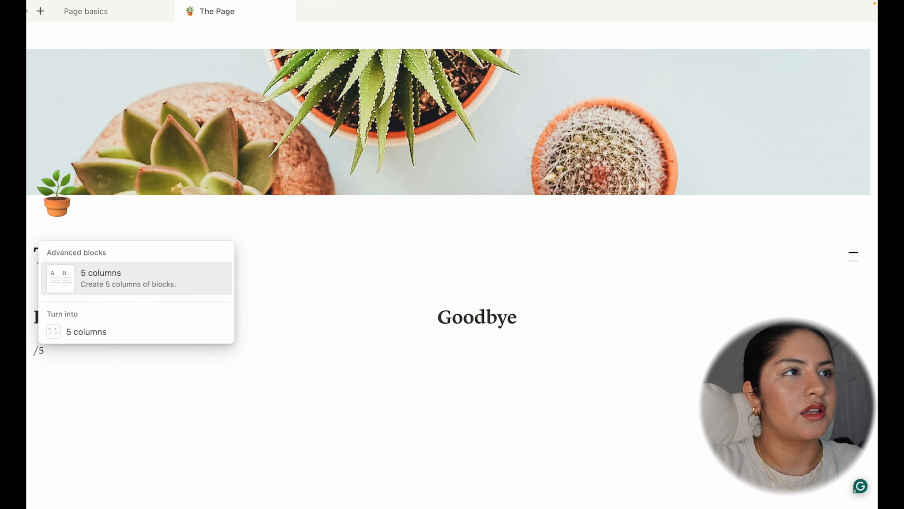
key(Return)
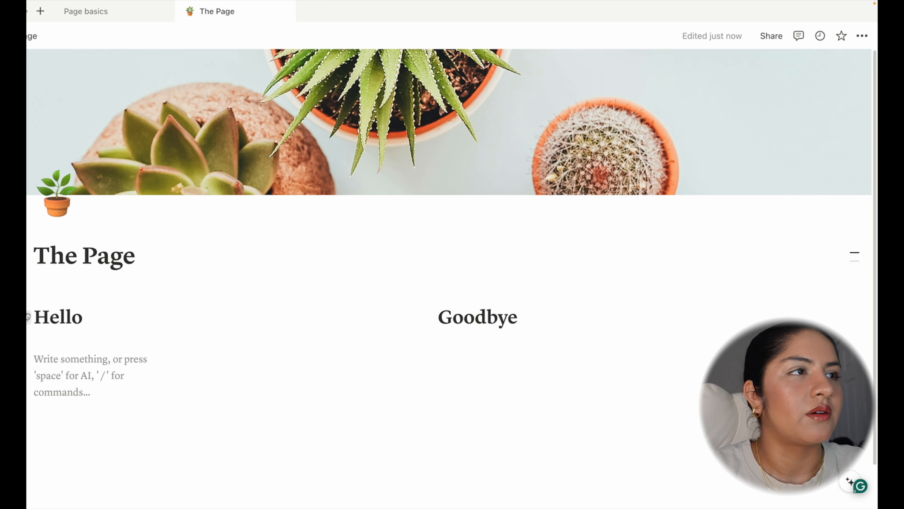
text(/h3)
key(Return)
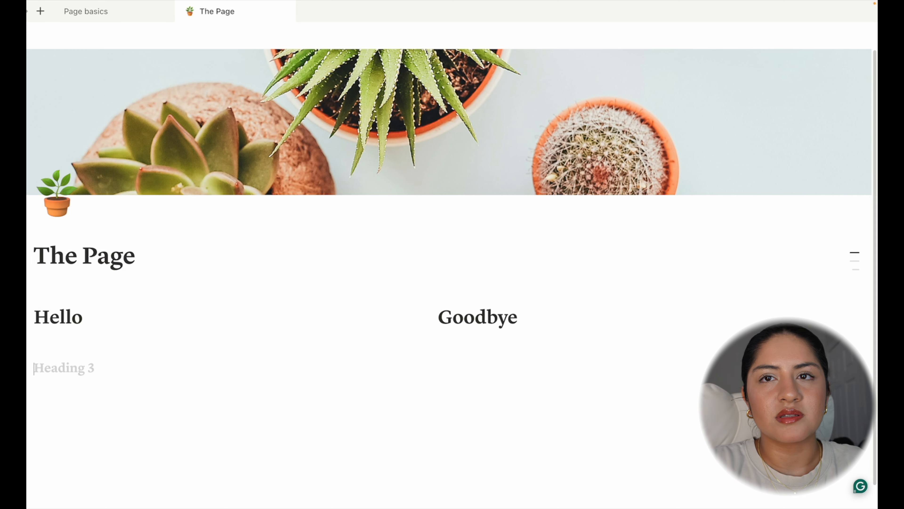
text(Smaller headings)
- Try to move the "Hello" heading into the column layout beside "Smaller headings"
click(101, 318)
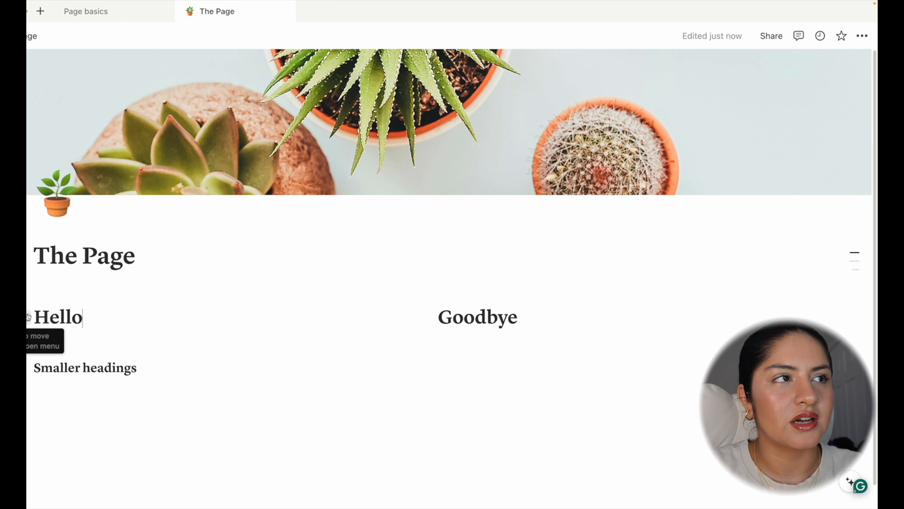
drag(28, 317, 173, 360)
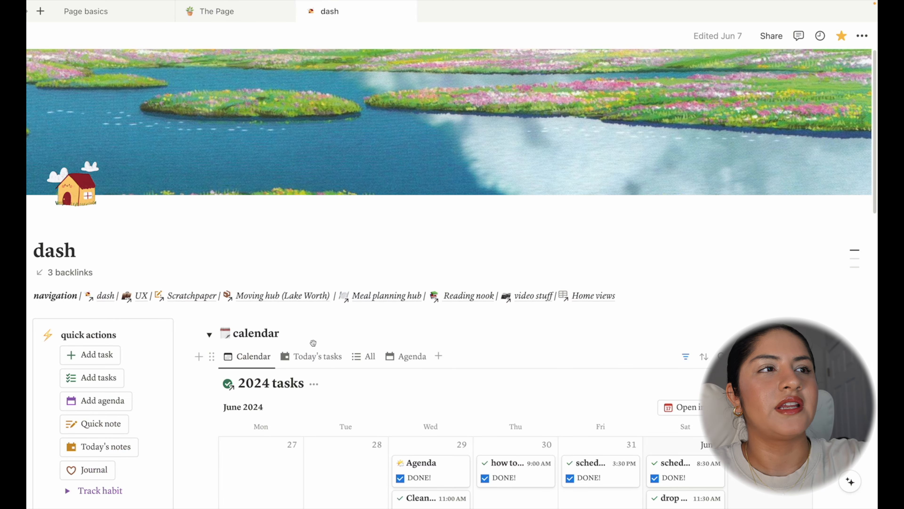
- Insert a two-column layout under "Smaller headings" with the bold labels "Fake heading 4! Column 1" and "Fake heading 4! Column 2"
click(641, 300)
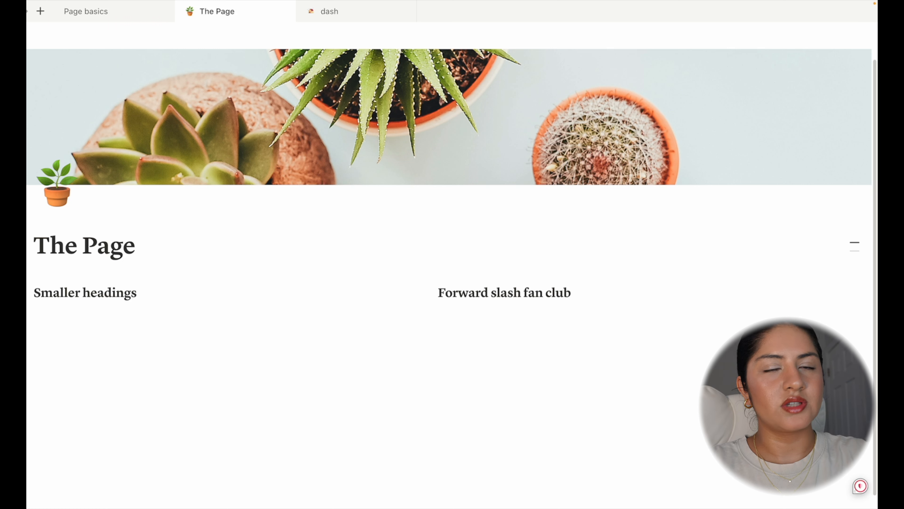
key(Return)
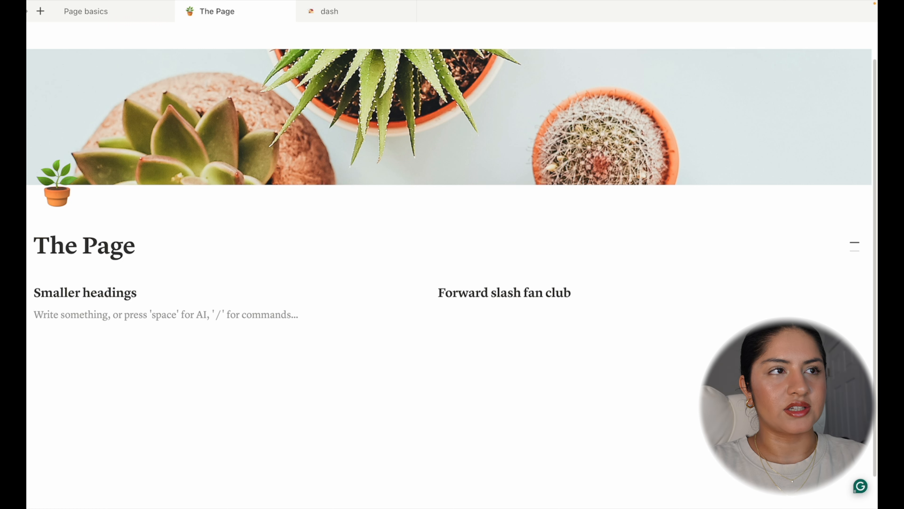
text(/2c)
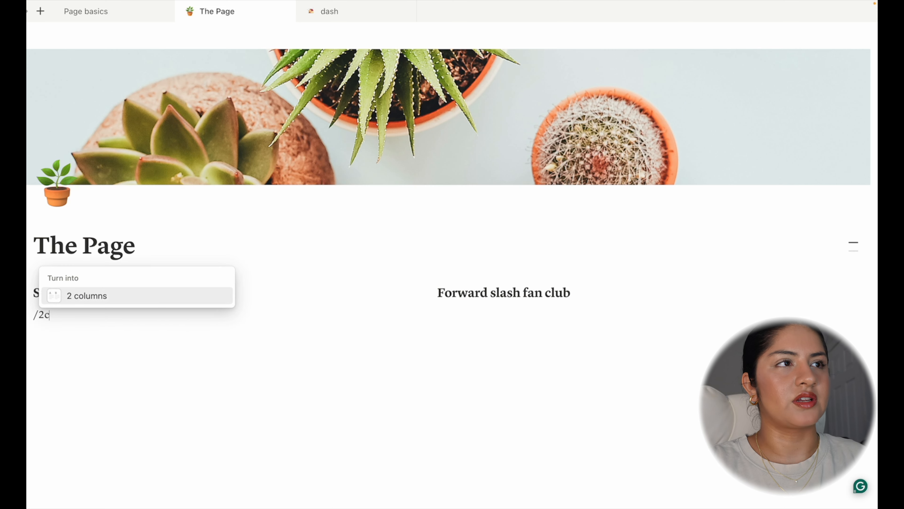
key(Return)
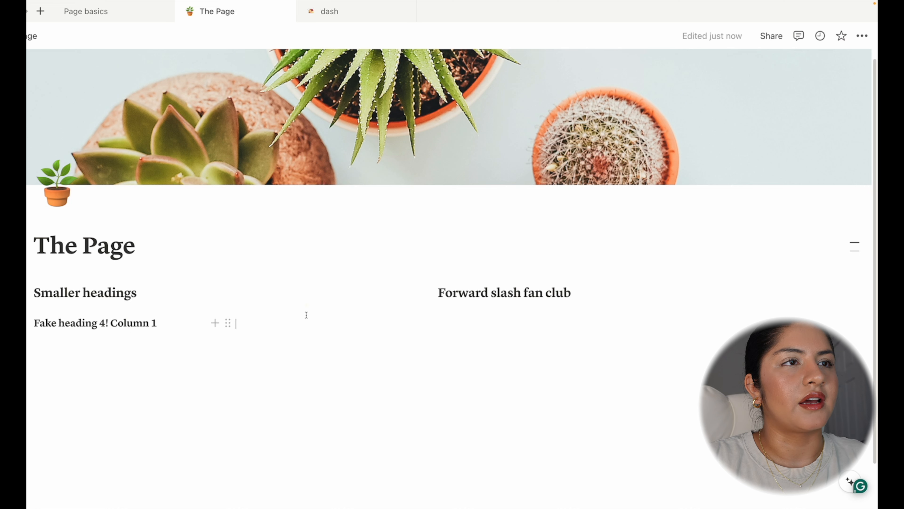
click(306, 315)
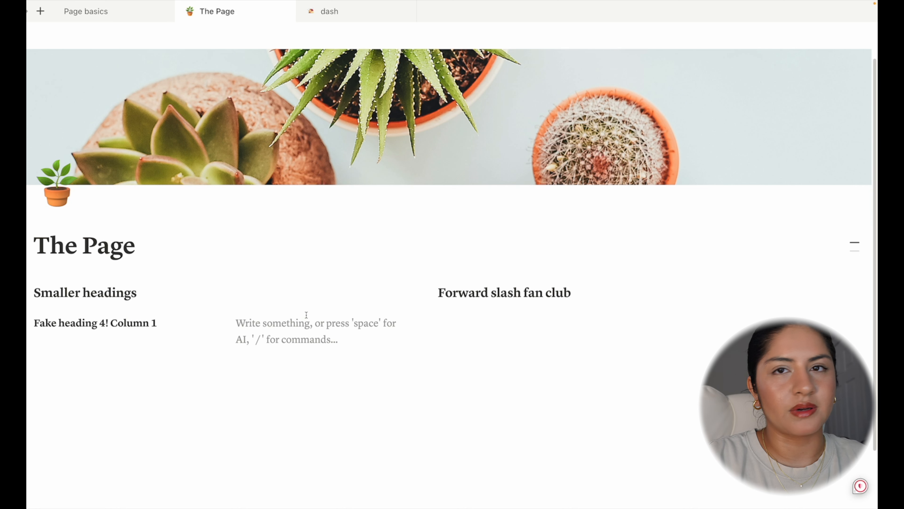
- Add an inline mention linking to the "Page basics" page under the "Forward slash fan club" heading
click(600, 298)
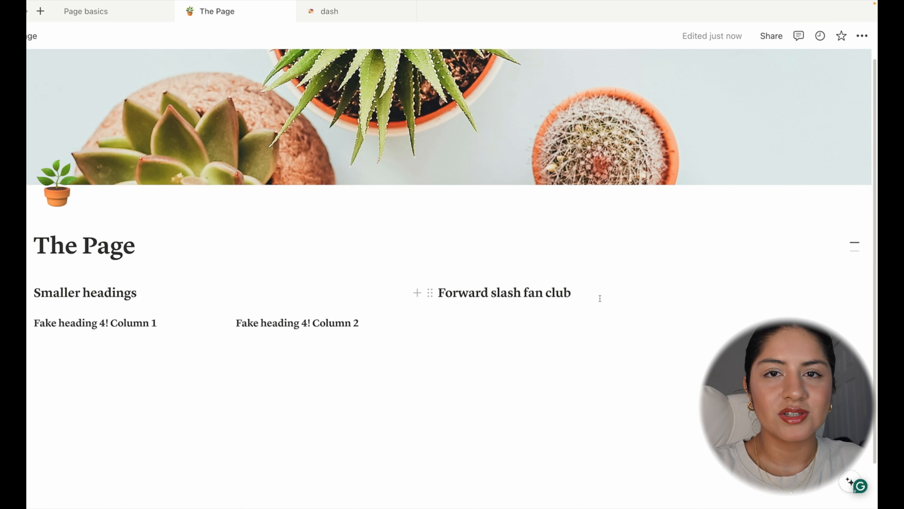
key(Return)
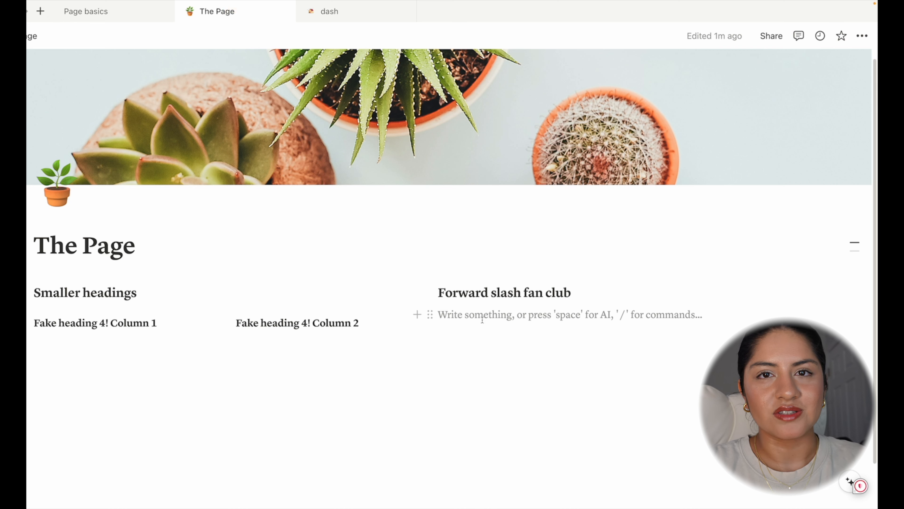
click(521, 319)
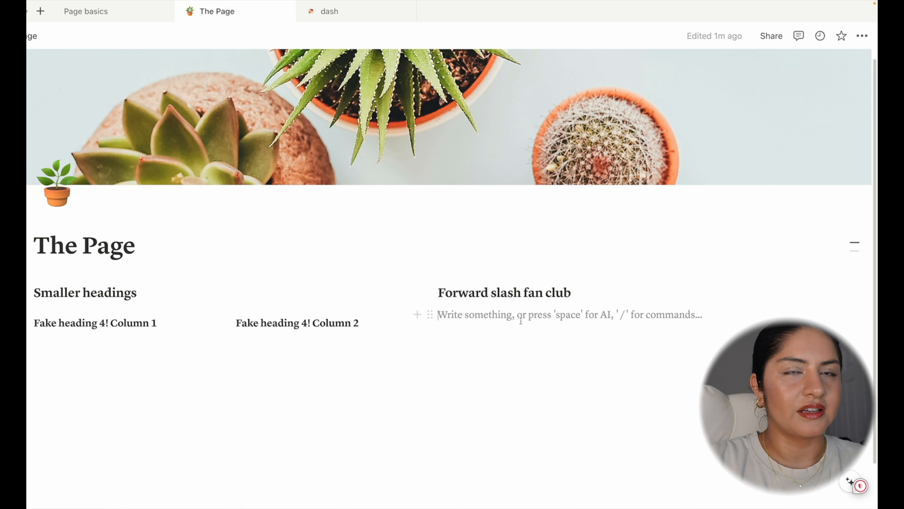
text(@)
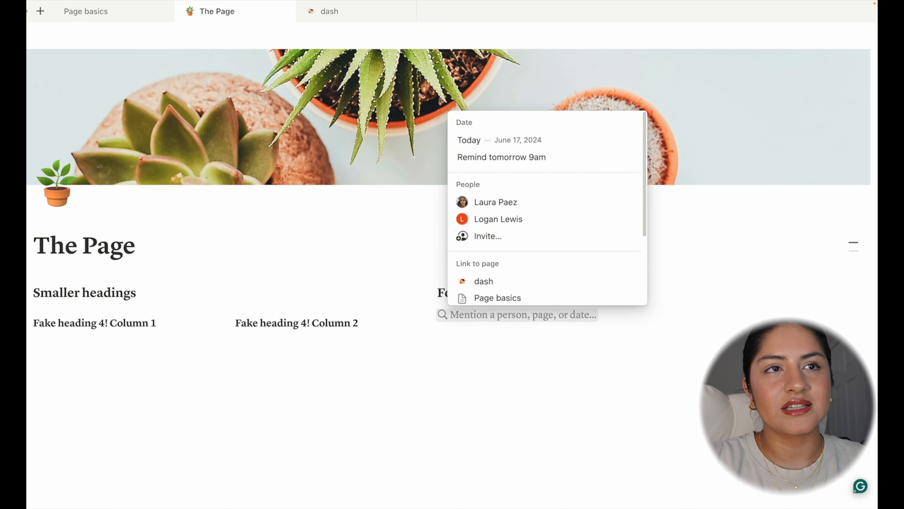
text(page)
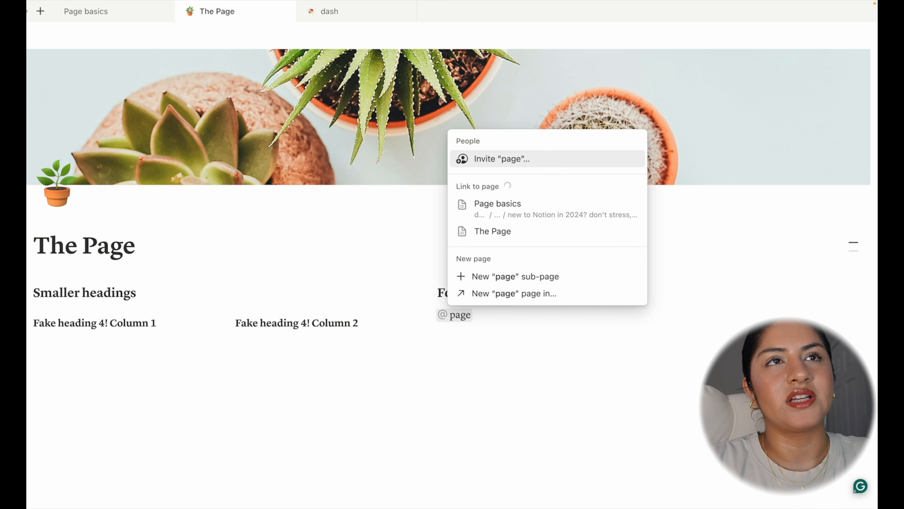
text( basics)
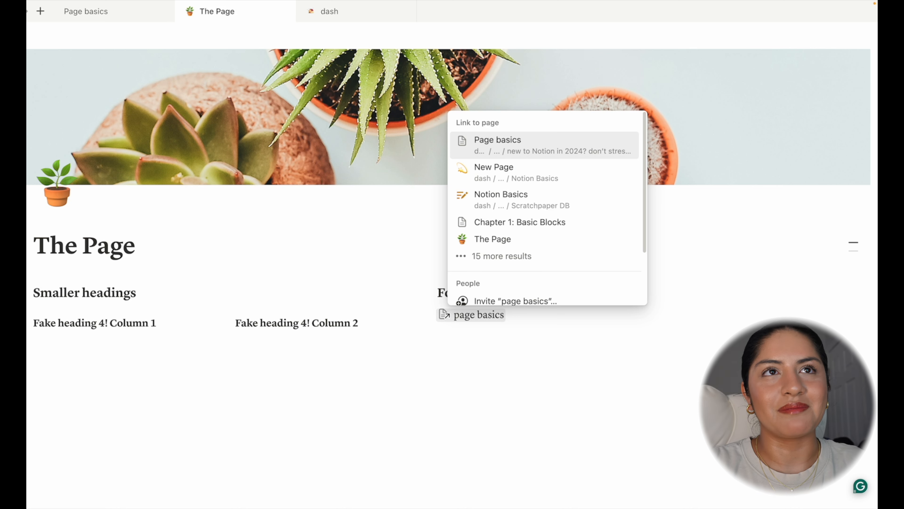
key(Return)
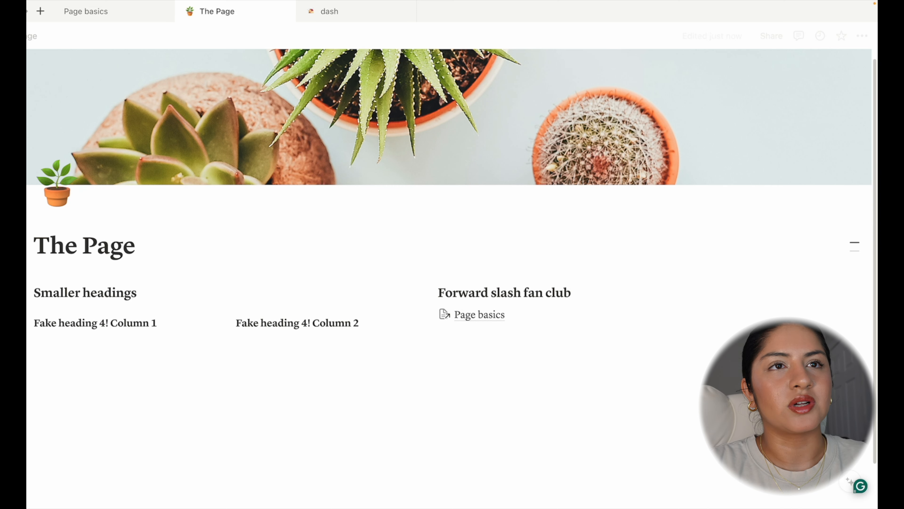
text(@)
key(Escape)
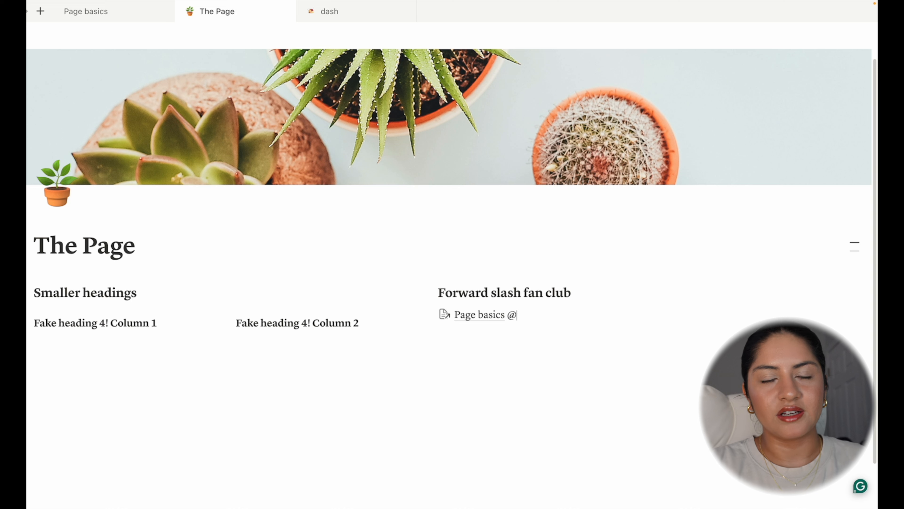
key(BackSpace)
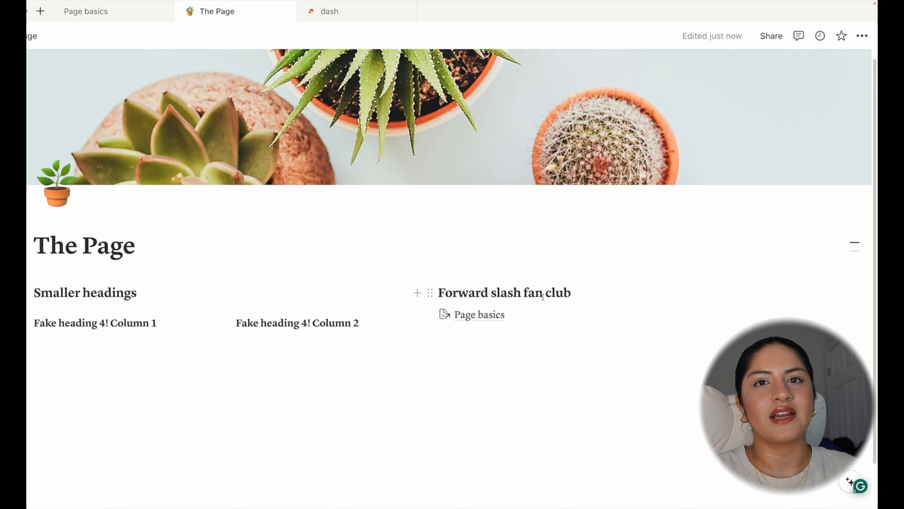
- Examine the navigation line of page links on the "dash" page, and return to "The Page"
click(372, 17)
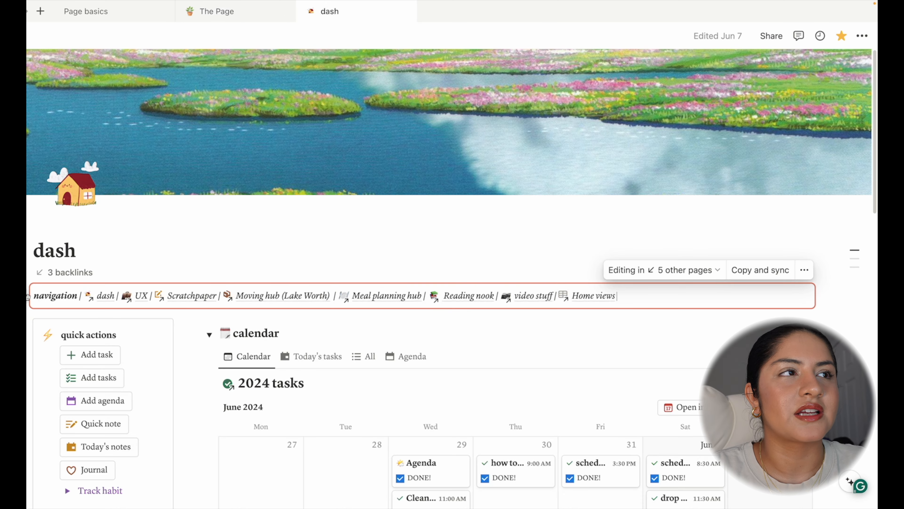
drag(51, 296, 631, 295)
click(632, 296)
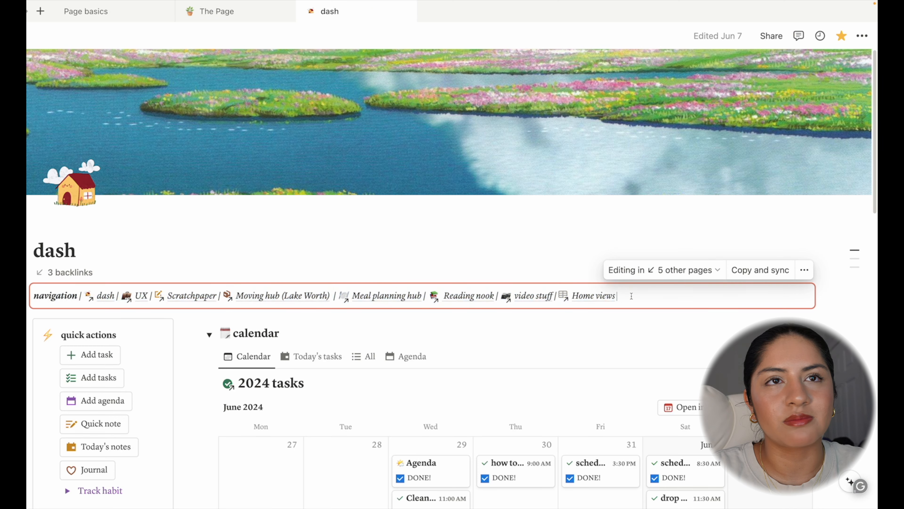
click(272, 11)
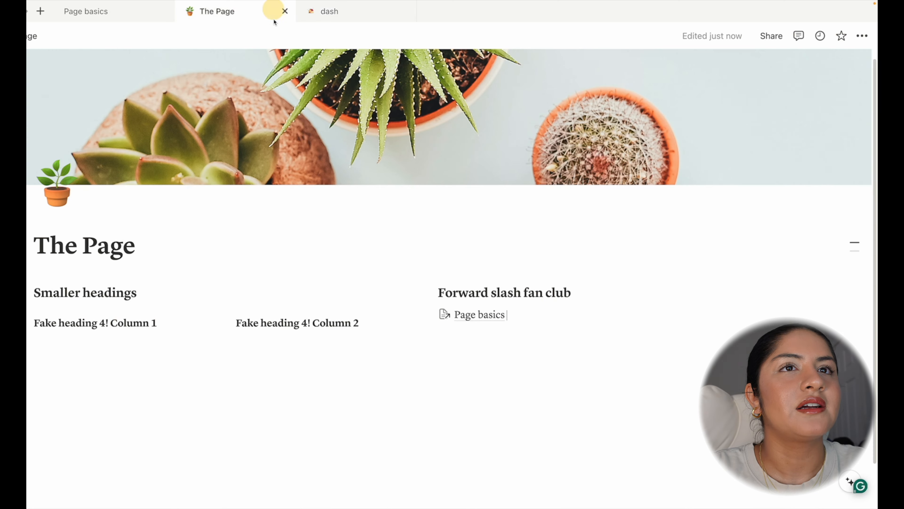
- Add a link to "Chapter 1: Basic Blocks" beside the "Page basics" link, and undo moving the line under "Fake heading 4! Column 2"
click(530, 313)
text(Chapter 1: Basic Blocks)
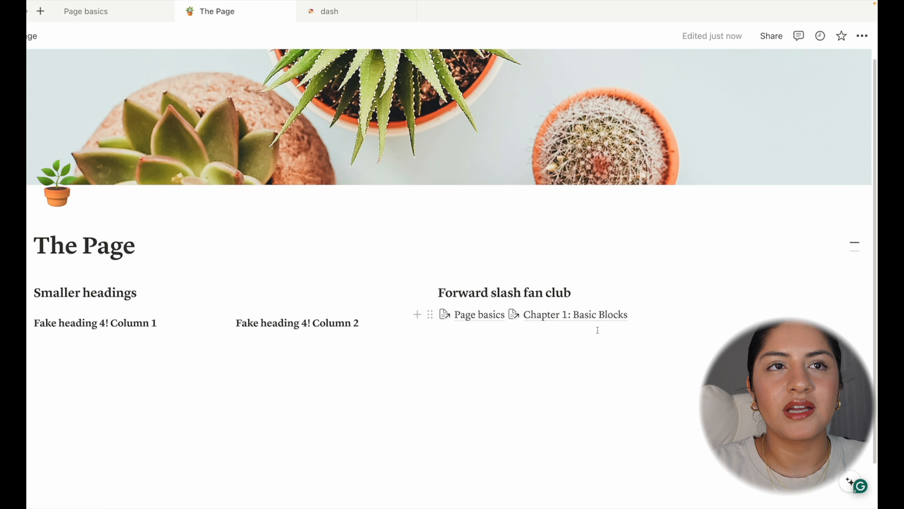
drag(431, 314, 301, 326)
key(ctrl+z)
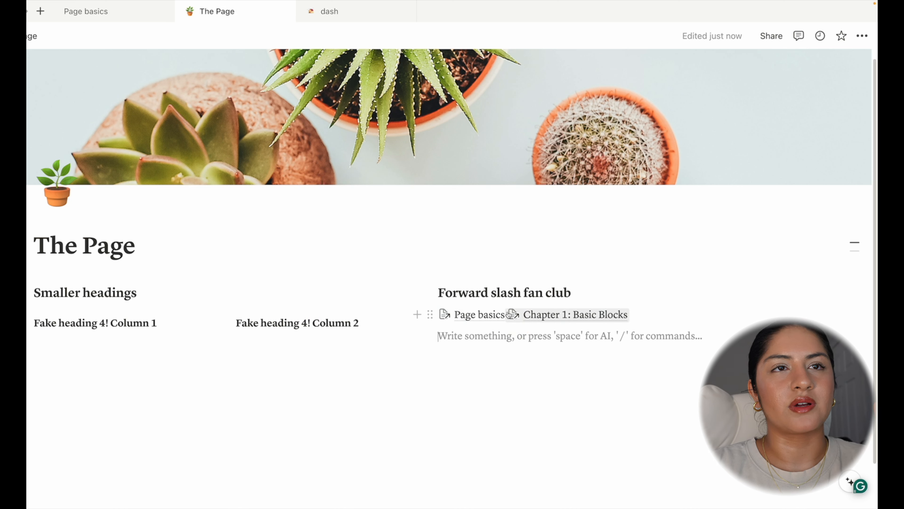
- Split the two page links onto separate lines, placing "Page basics" under Column 1 and "Chapter 1: Basic Blocks" under Column 2
click(506, 300)
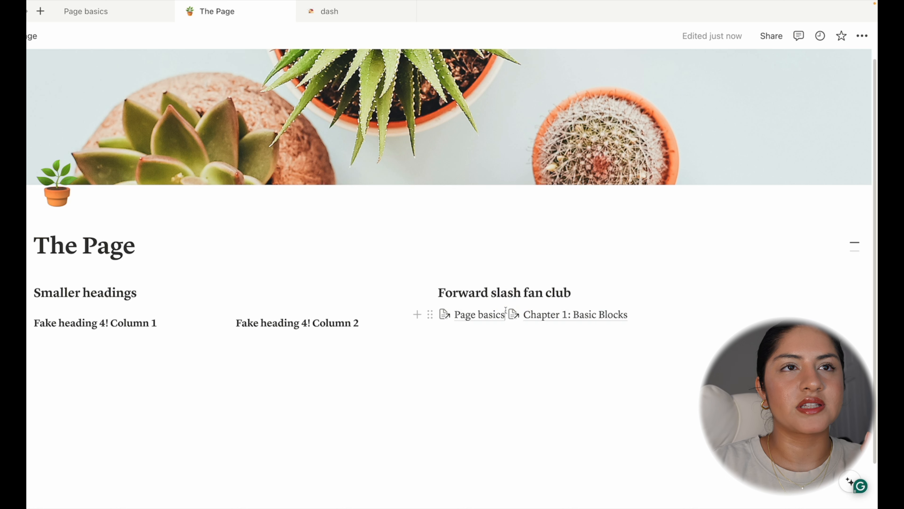
key(Return)
drag(430, 335, 298, 328)
drag(431, 314, 167, 324)
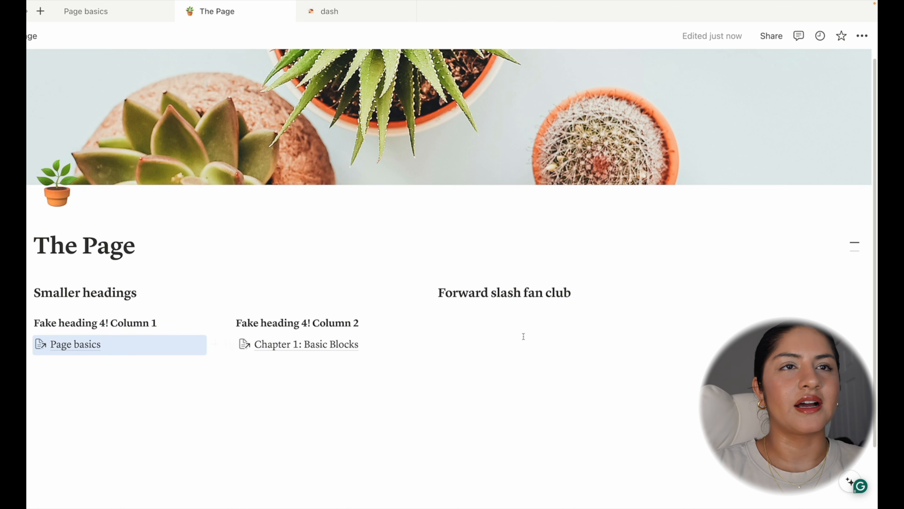
- Insert an image block on the "Media Blocks" page using a dark cactus photo from Unsplash
click(535, 313)
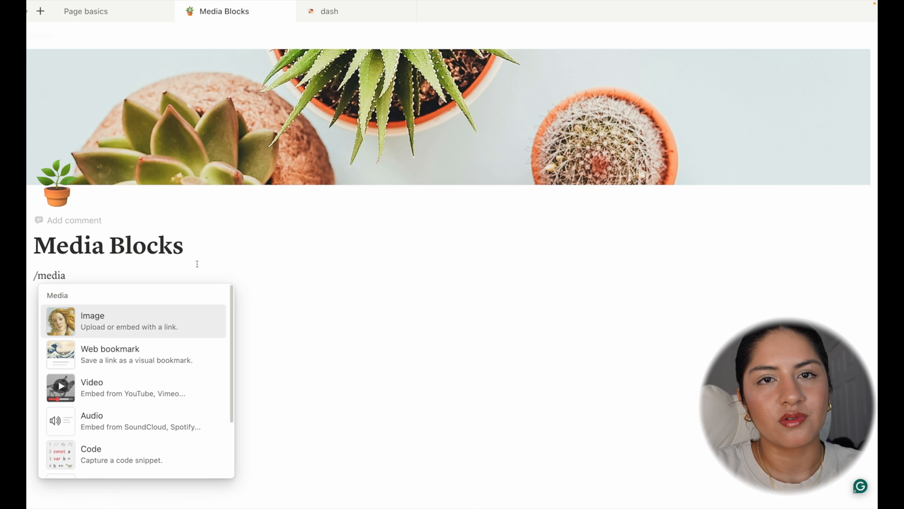
scroll(208, 390, down, 3)
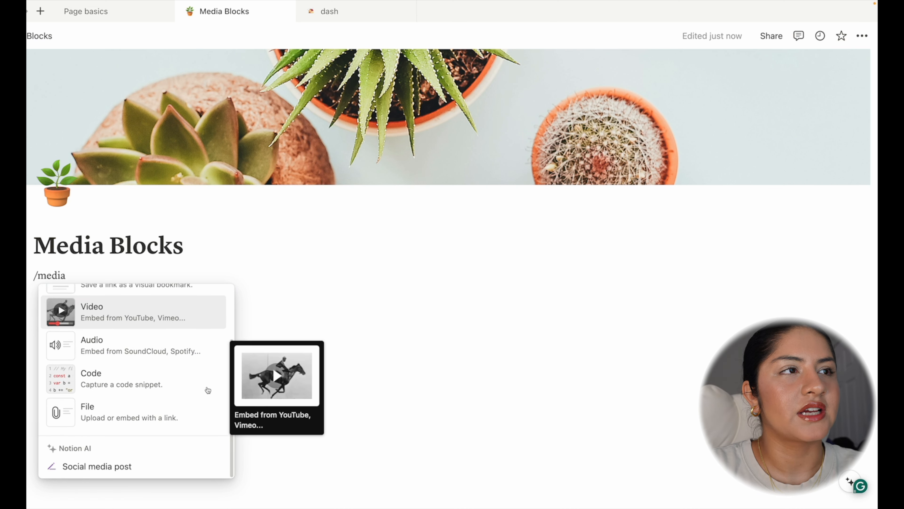
scroll(208, 390, up, 3)
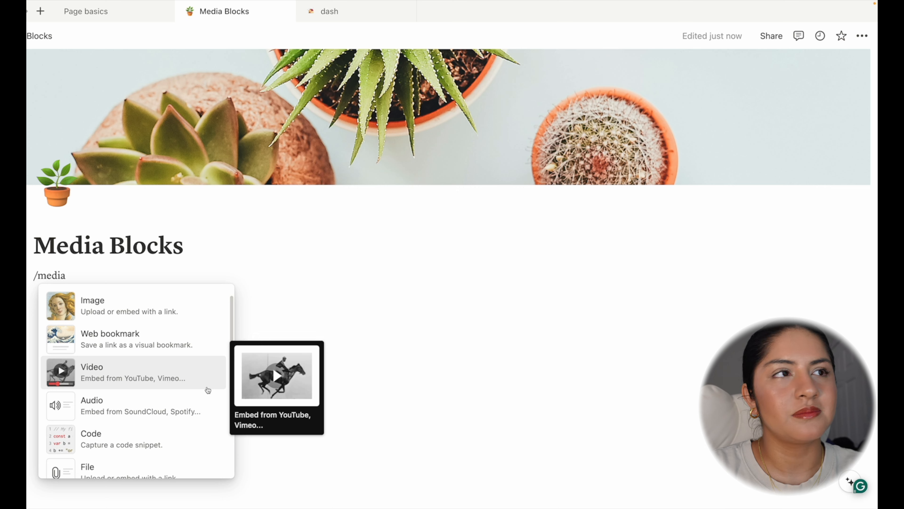
click(200, 308)
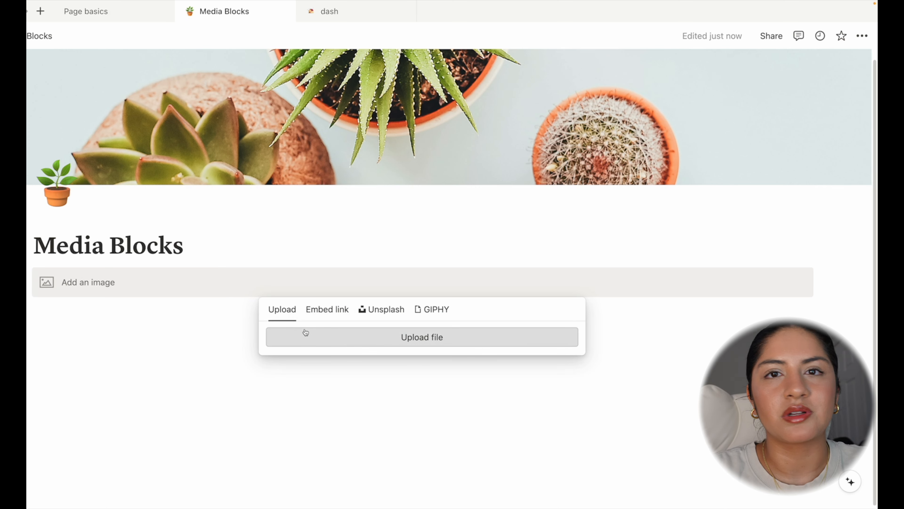
click(326, 308)
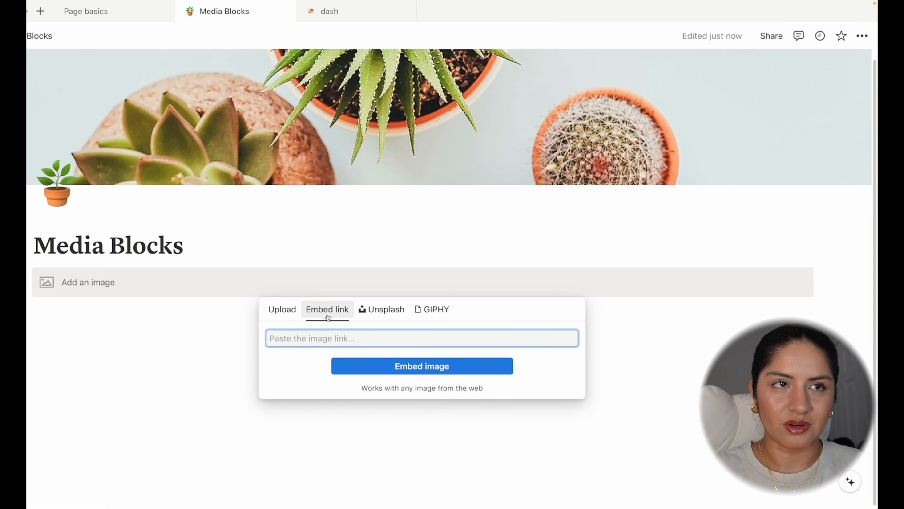
click(382, 308)
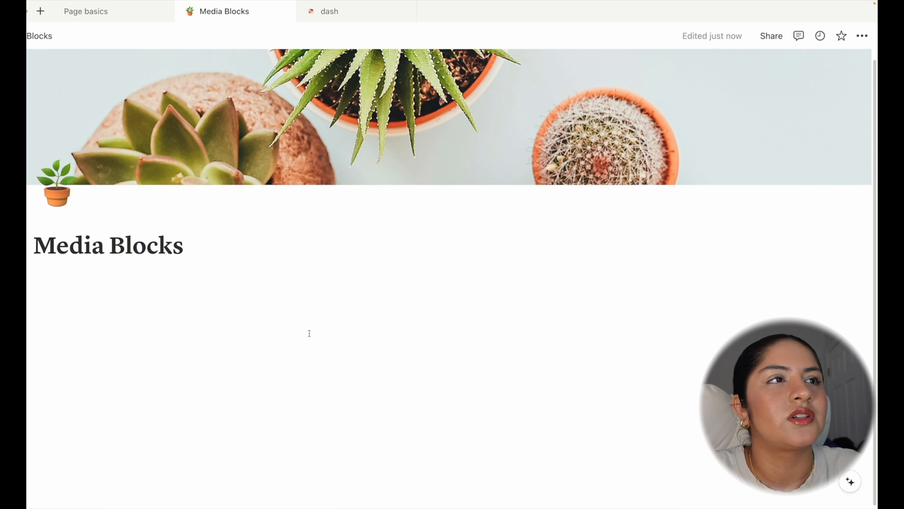
- Insert a three-column layout below the "Media Blocks" title and move the cactus image into its first column
scroll(666, 359, down, 6)
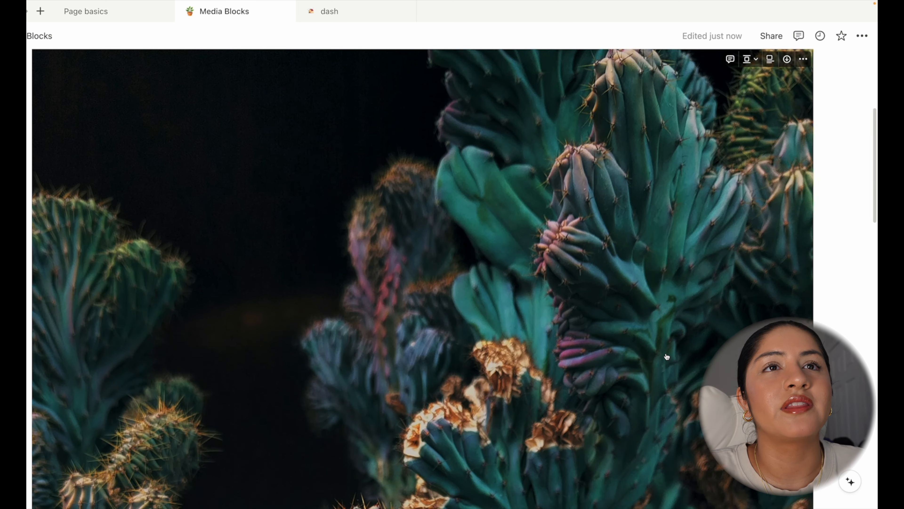
scroll(667, 357, down, 10)
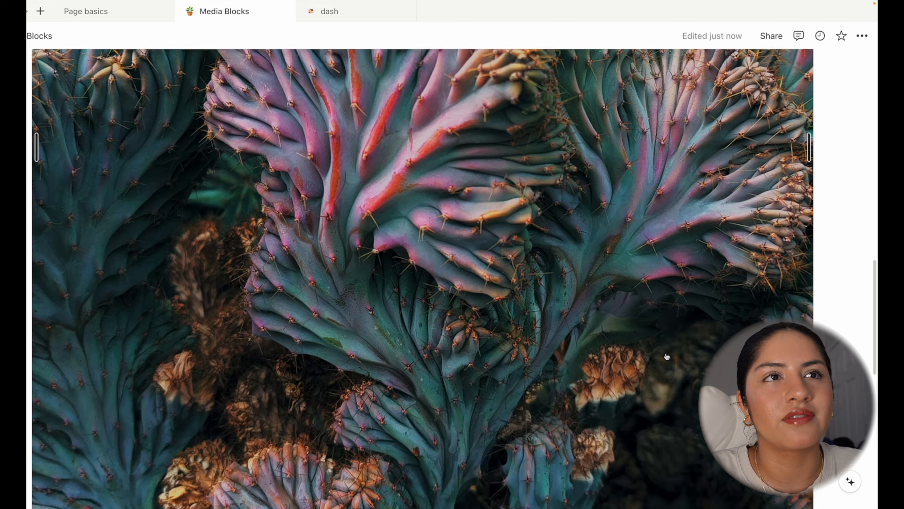
scroll(667, 357, down, 5)
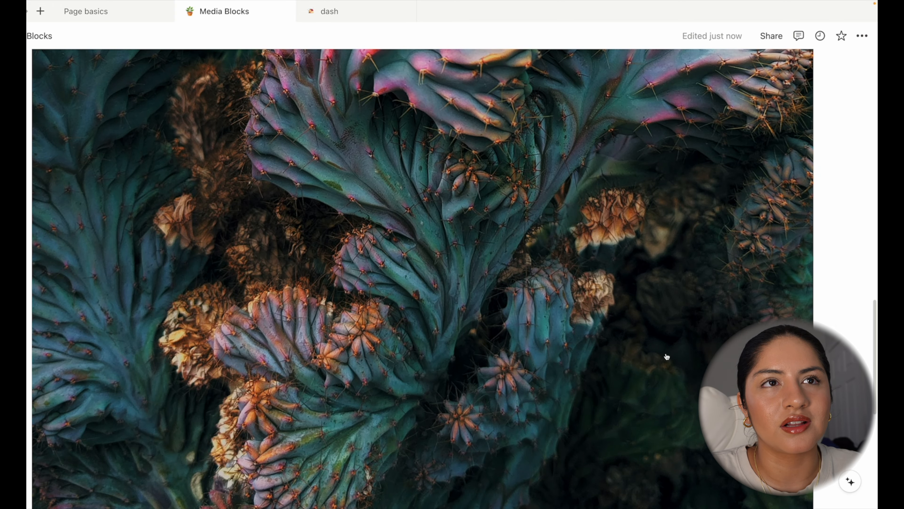
scroll(666, 356, down, 10)
scroll(667, 356, up, 20)
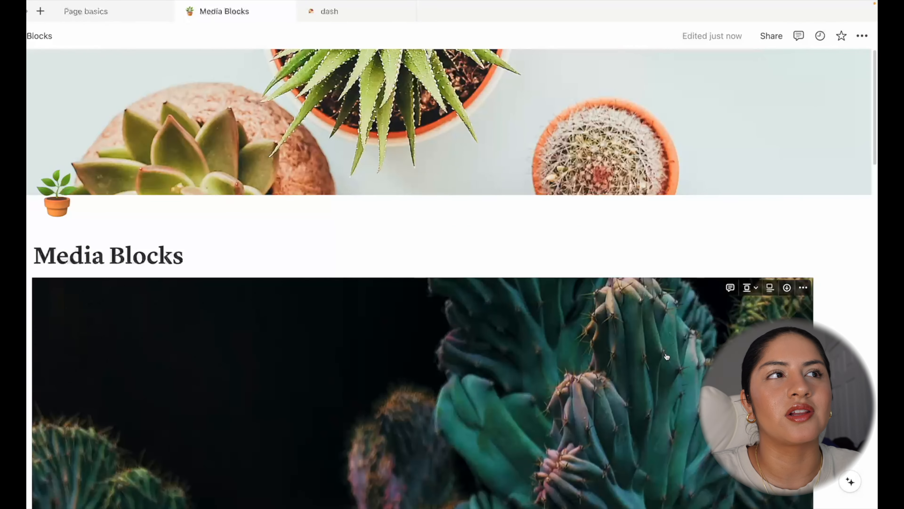
click(278, 257)
key(Return)
text(/3c)
key(Return)
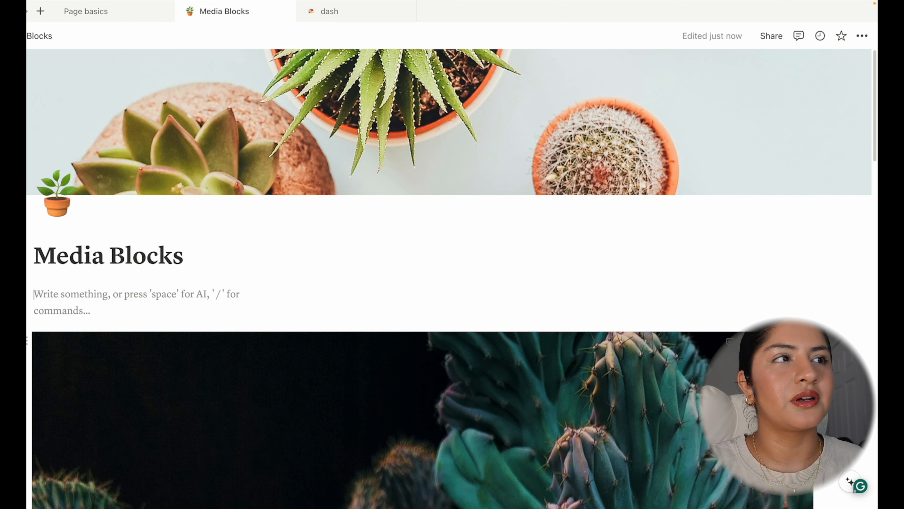
drag(28, 341, 45, 292)
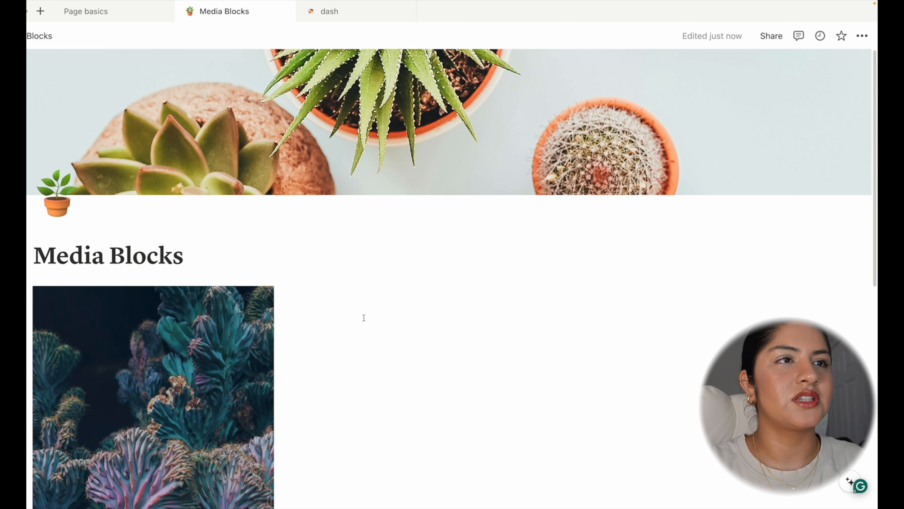
- Narrow the first column holding the cactus image to about half its width
click(363, 317)
scroll(384, 394, down, 5)
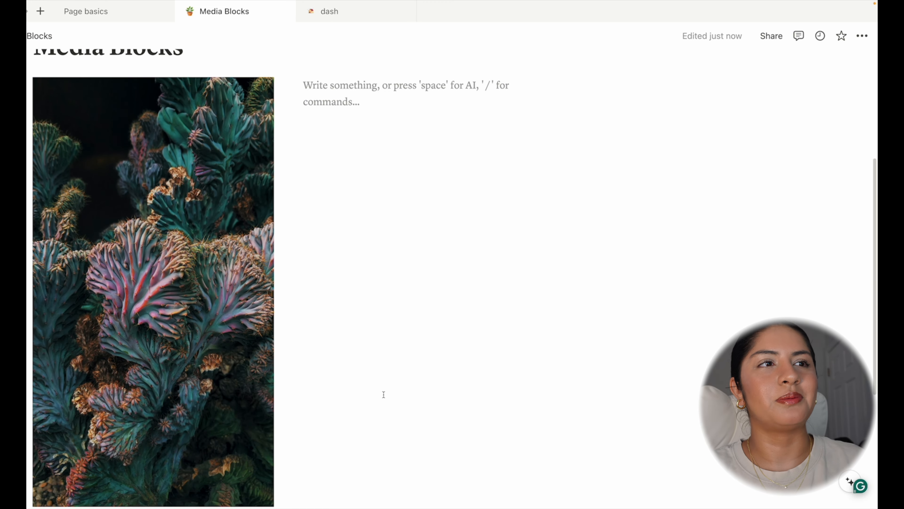
scroll(383, 395, down, 2)
scroll(383, 394, up, 8)
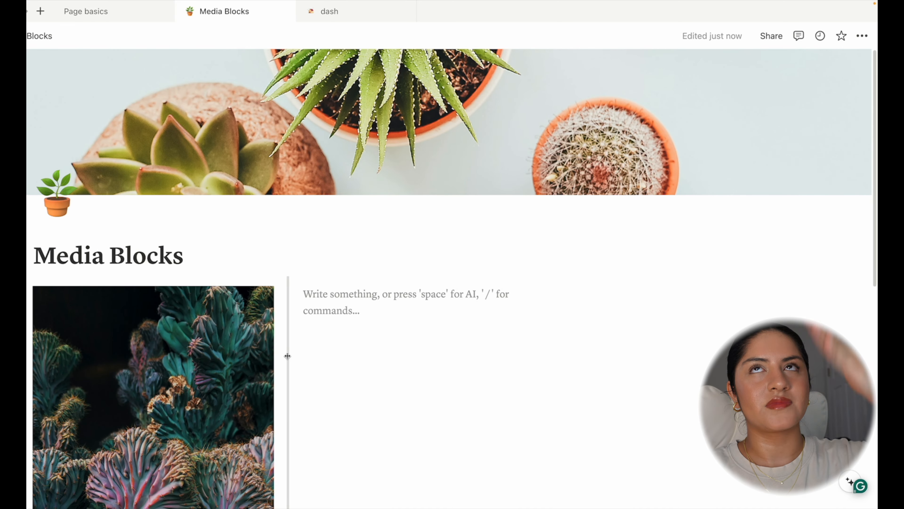
drag(288, 355, 180, 363)
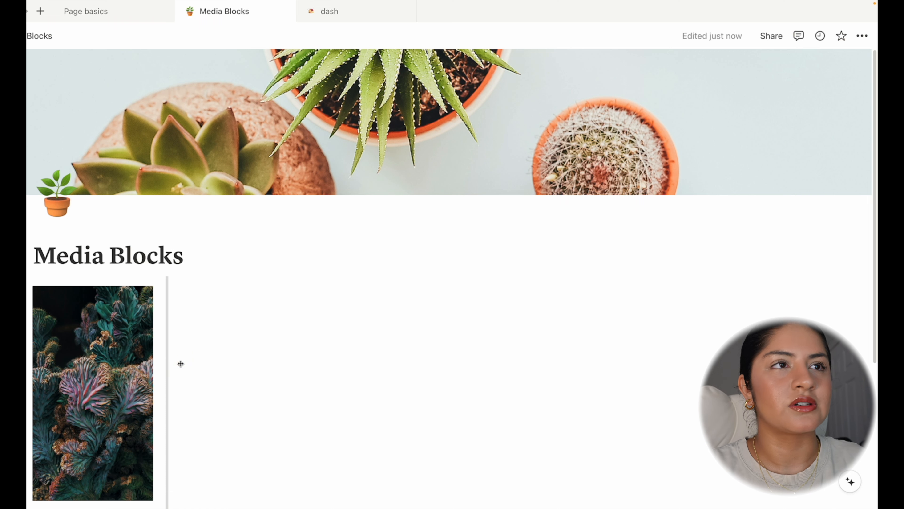
- Add a web bookmark for pinterest.com in the second column, beside the cactus image
text(/media)
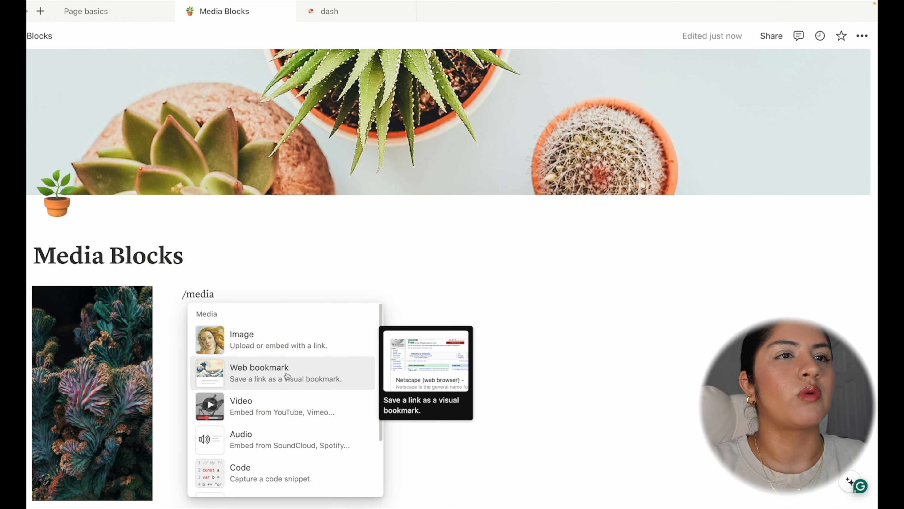
click(287, 376)
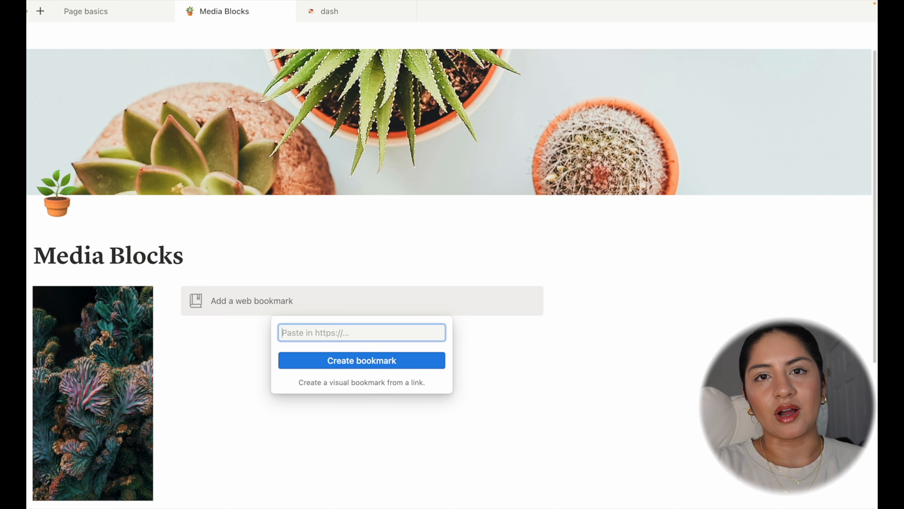
text(pinterest.com)
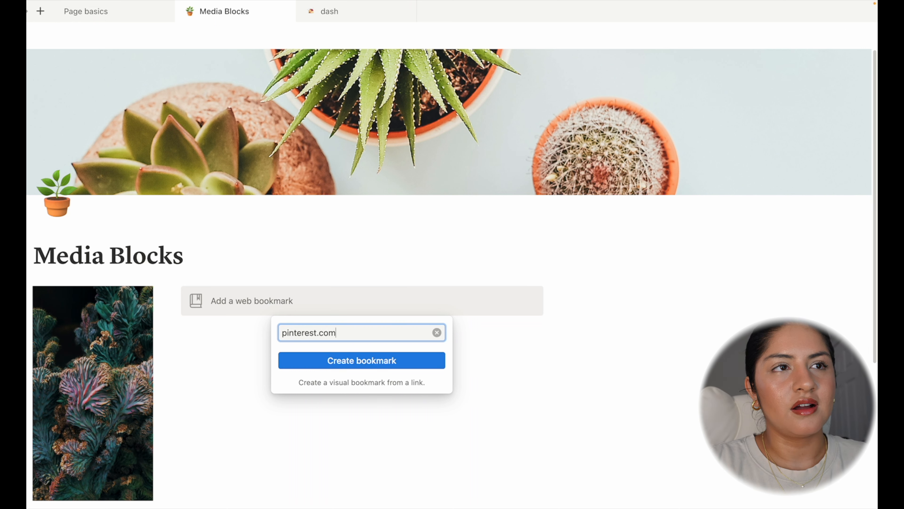
key(Return)
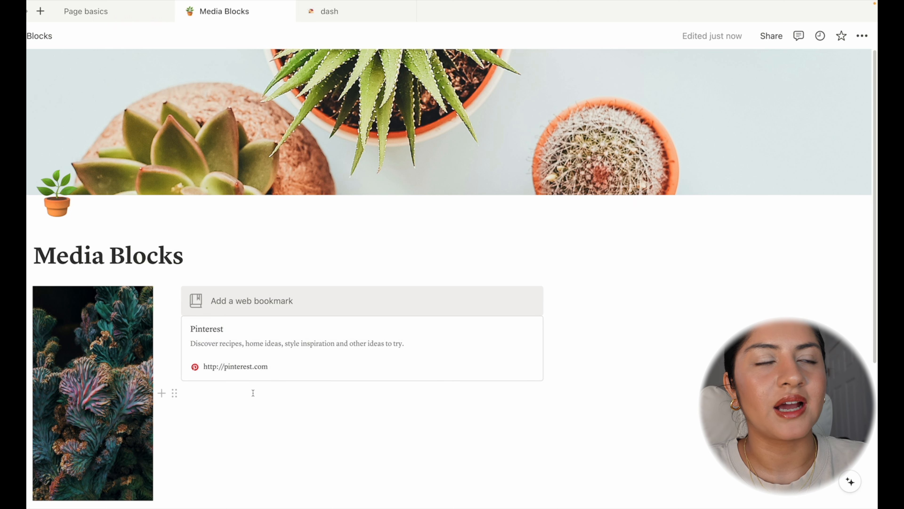
click(205, 303)
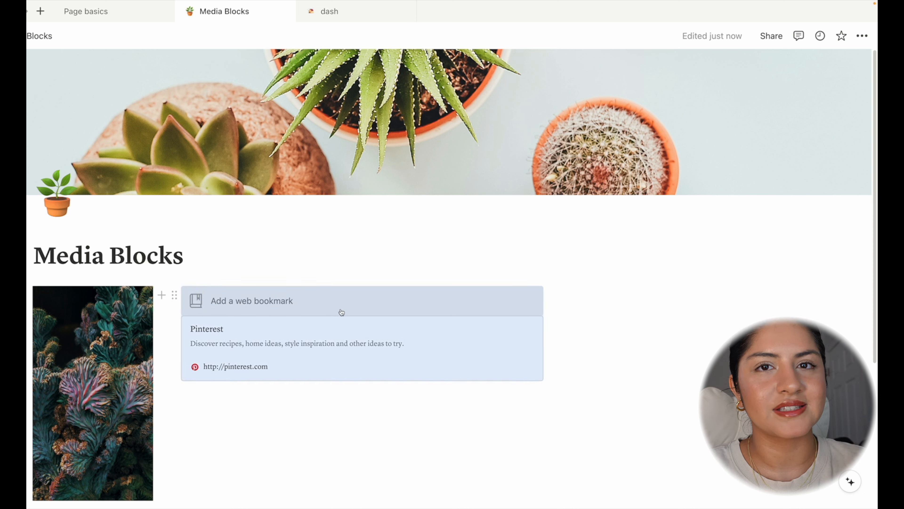
key(BackSpace)
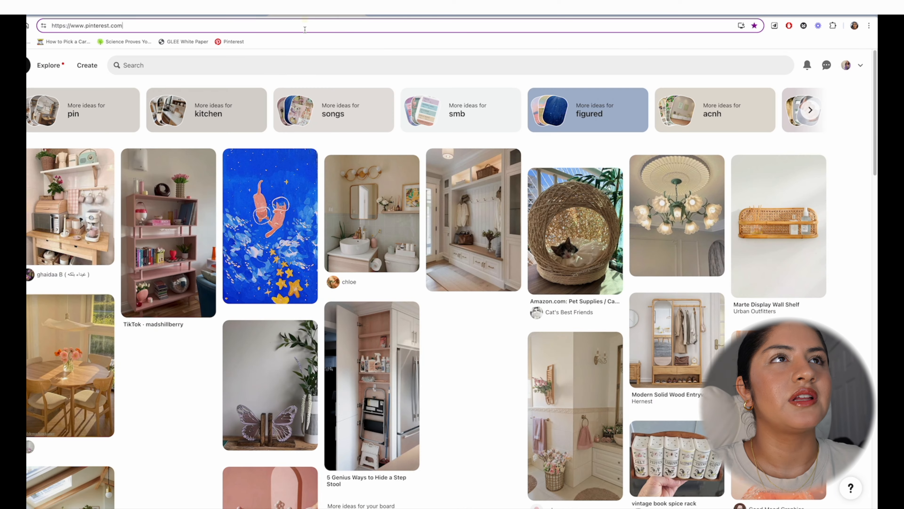
click(305, 26)
key(ctrl+c)
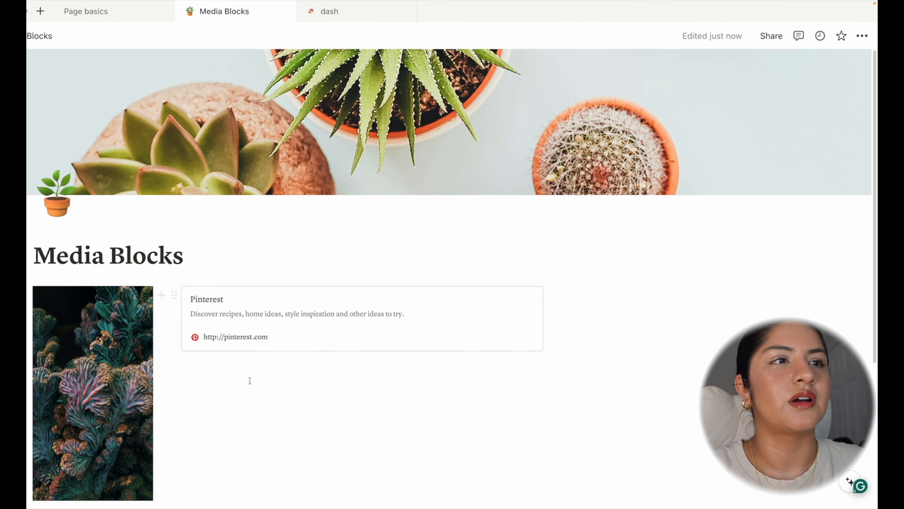
click(254, 377)
key(ctrl+v)
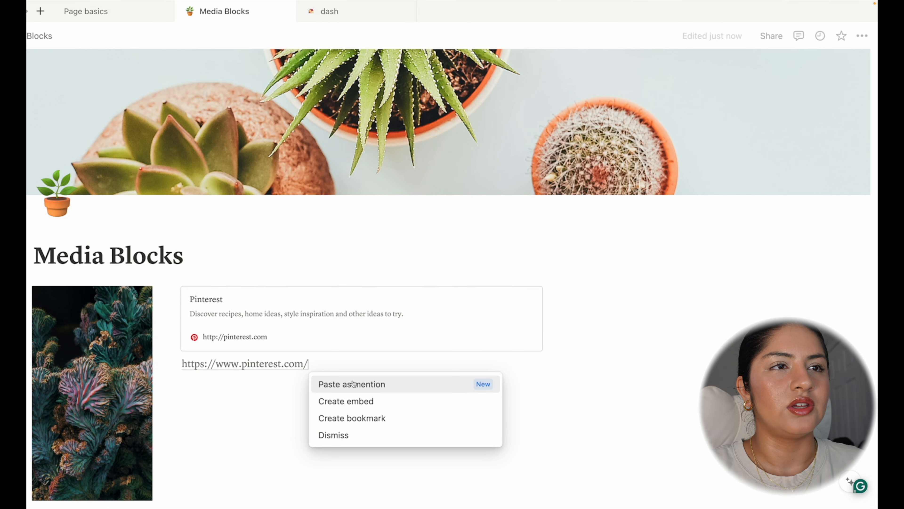
click(358, 419)
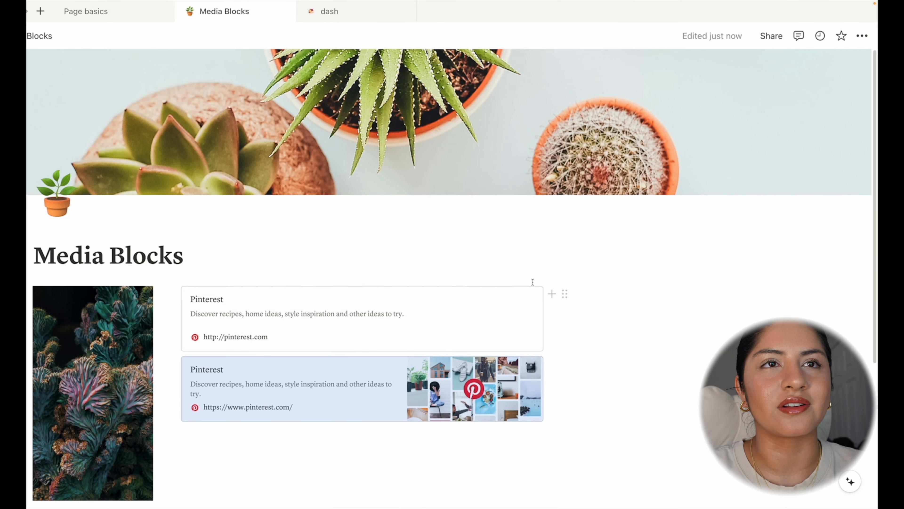
- Embed the YouTube video "NEW Notion Feature: Database Automations are finally here!" by its link below the Pinterest bookmark
text(/media)
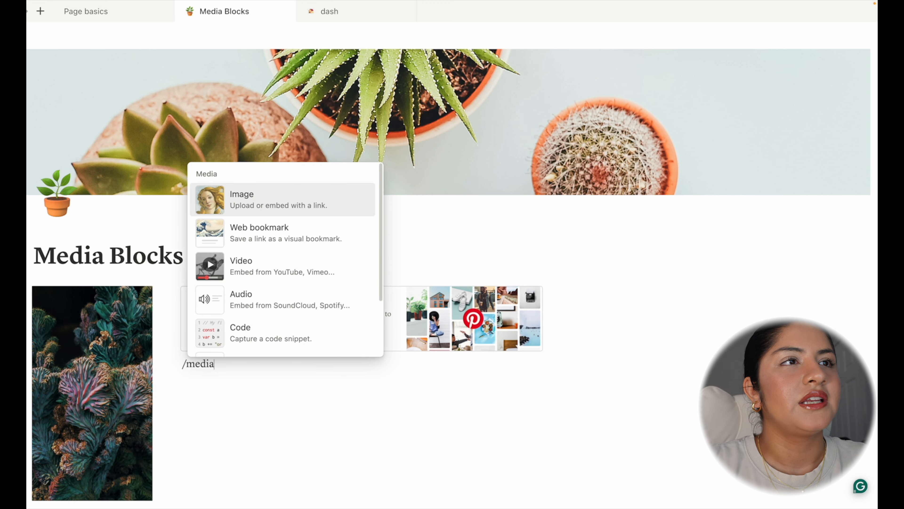
click(308, 265)
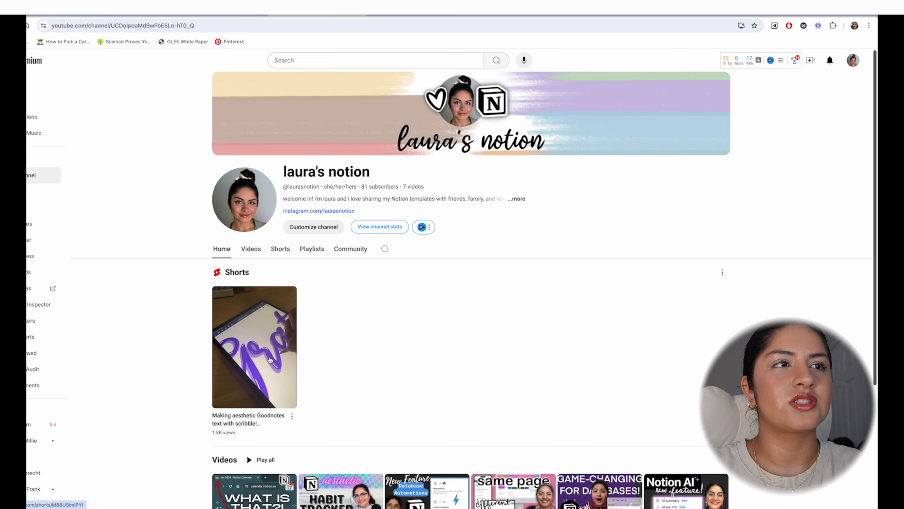
click(452, 492)
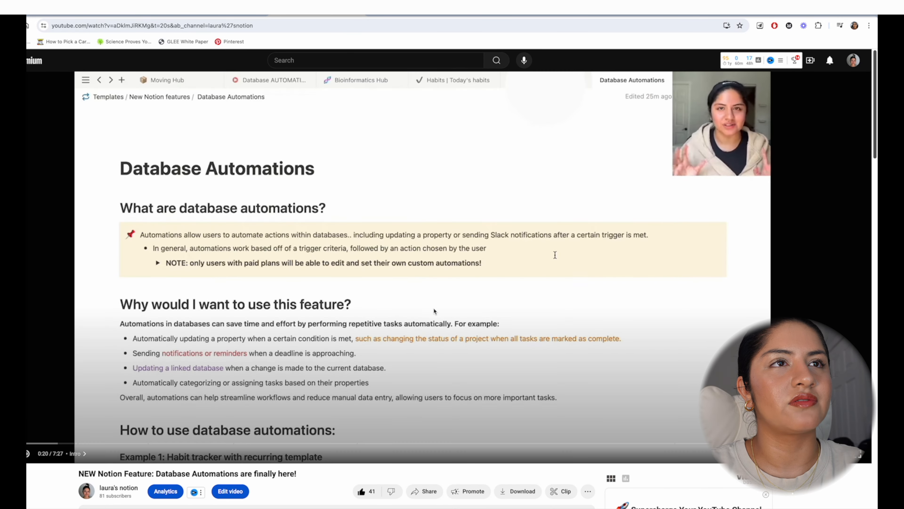
click(253, 23)
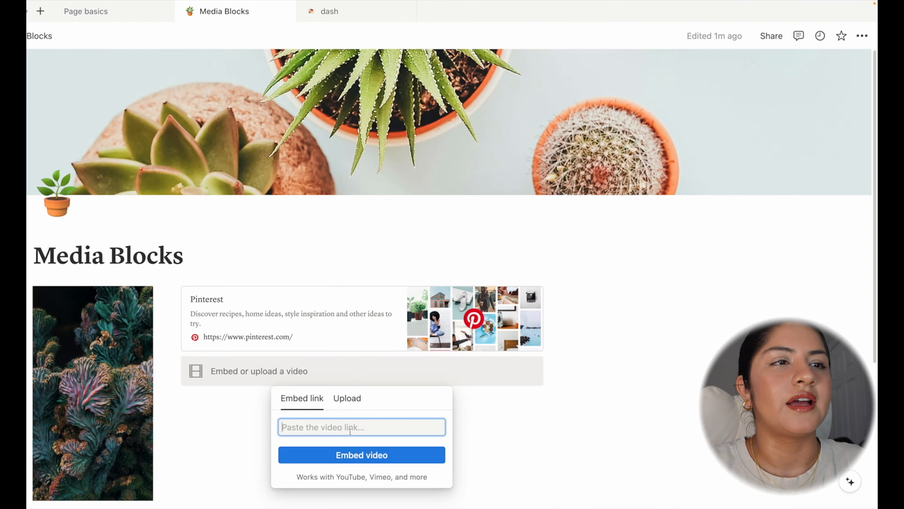
key(ctrl+v)
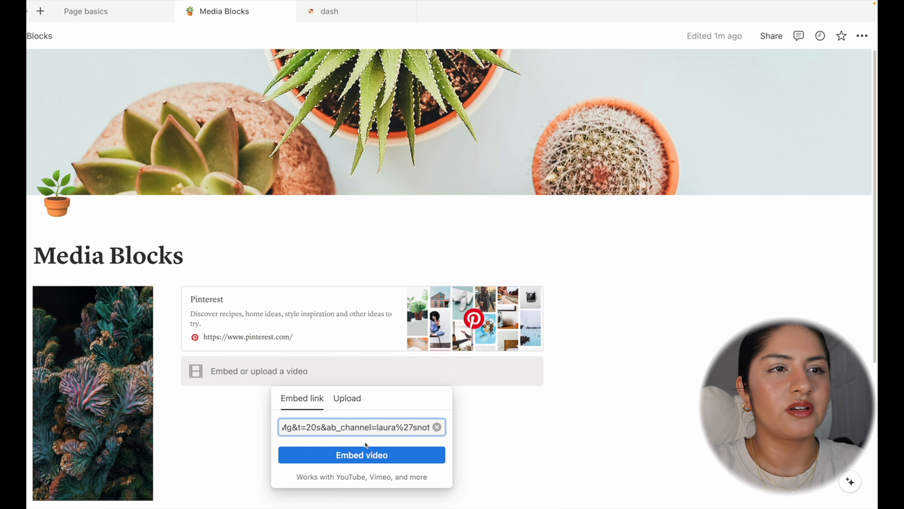
click(355, 455)
scroll(584, 414, down, 4)
scroll(590, 416, up, 4)
- Insert an audio block in the empty third column and show its option for embedding by link
click(623, 294)
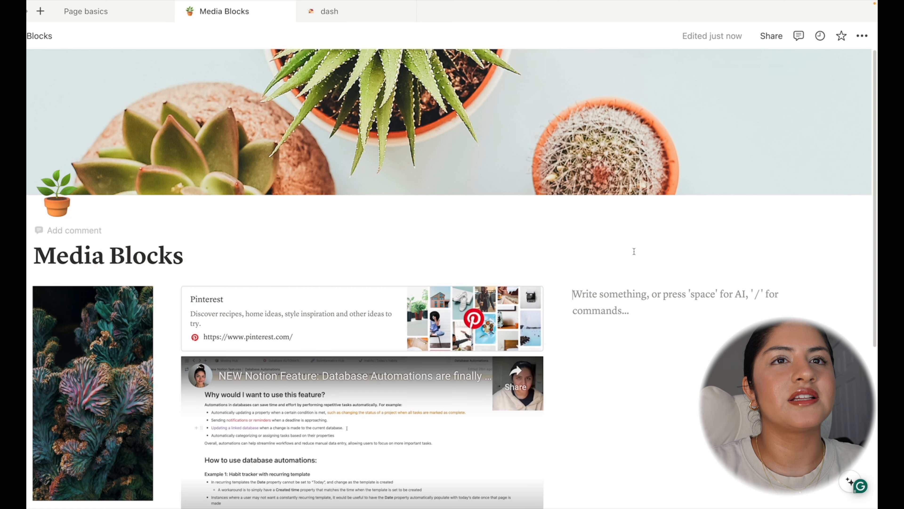
scroll(627, 309, down, 1)
click(626, 268)
text(/media)
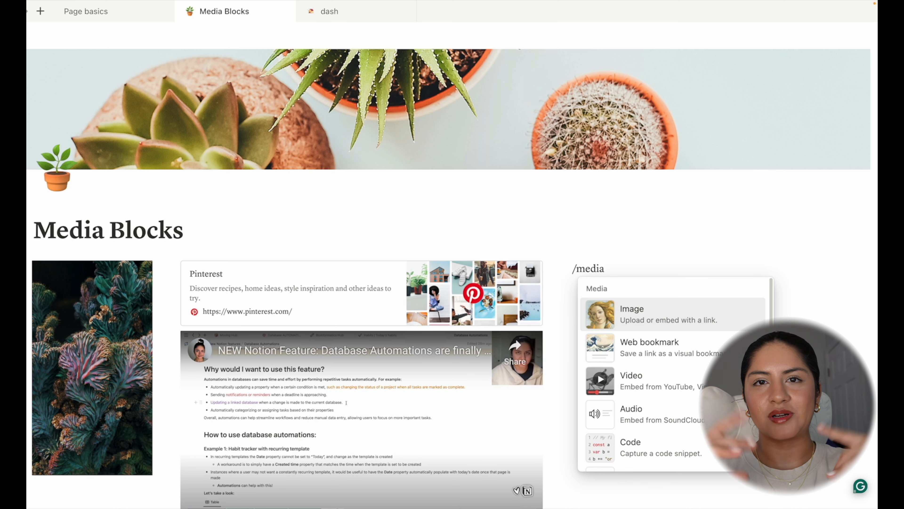
scroll(641, 371, down, 1)
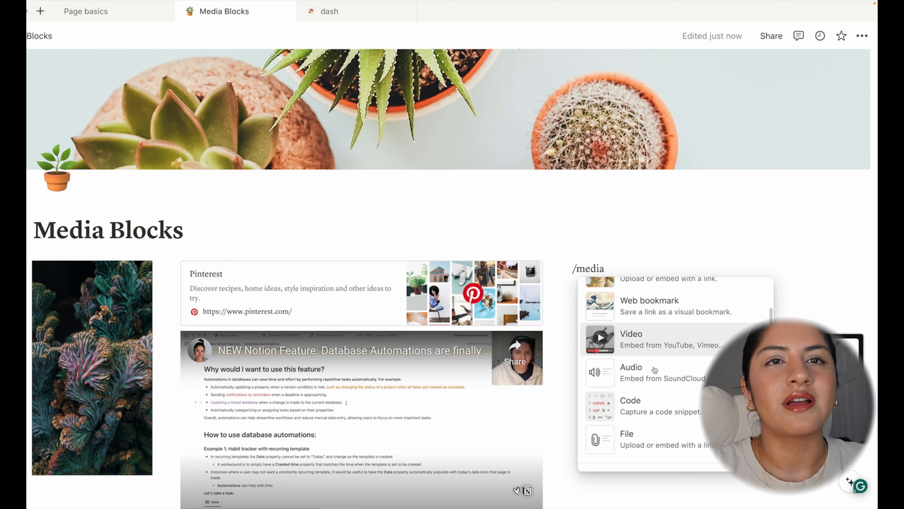
click(650, 367)
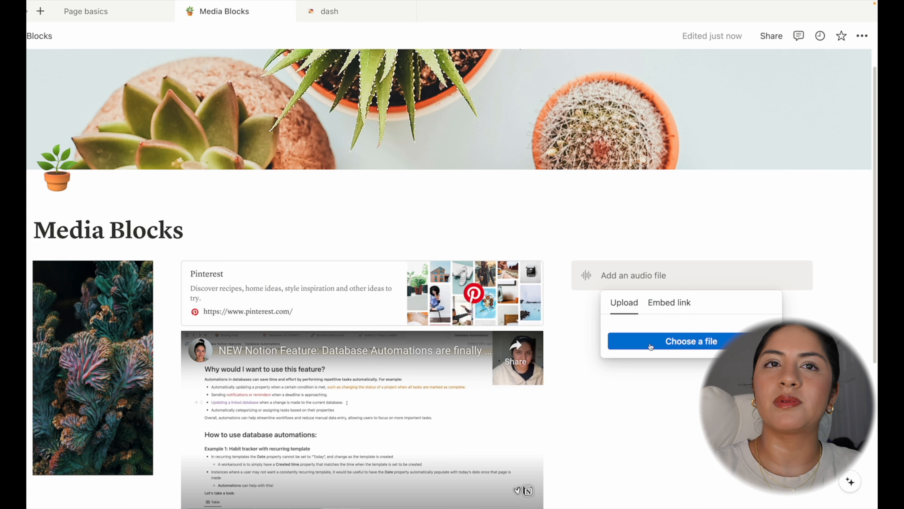
click(668, 302)
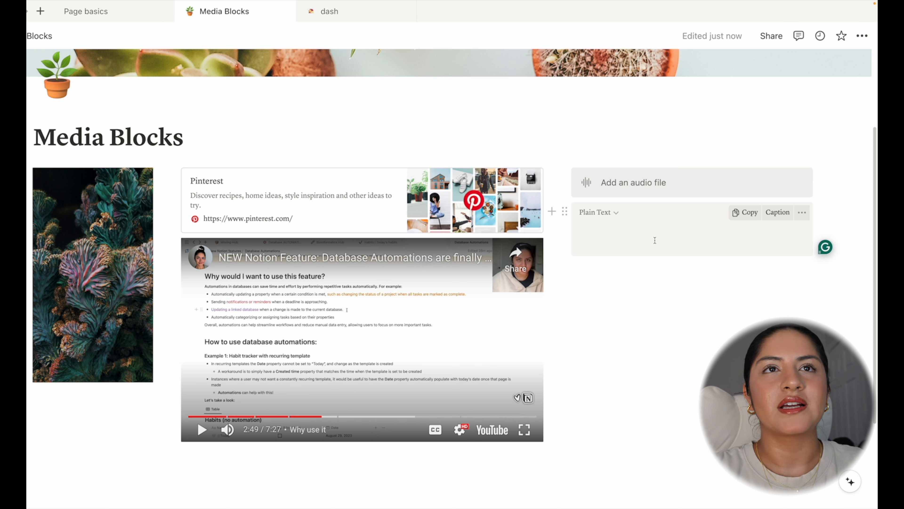
- Set the code block's language to Python and enter print("hello, world!") in it
click(616, 212)
text(python)
key(Return)
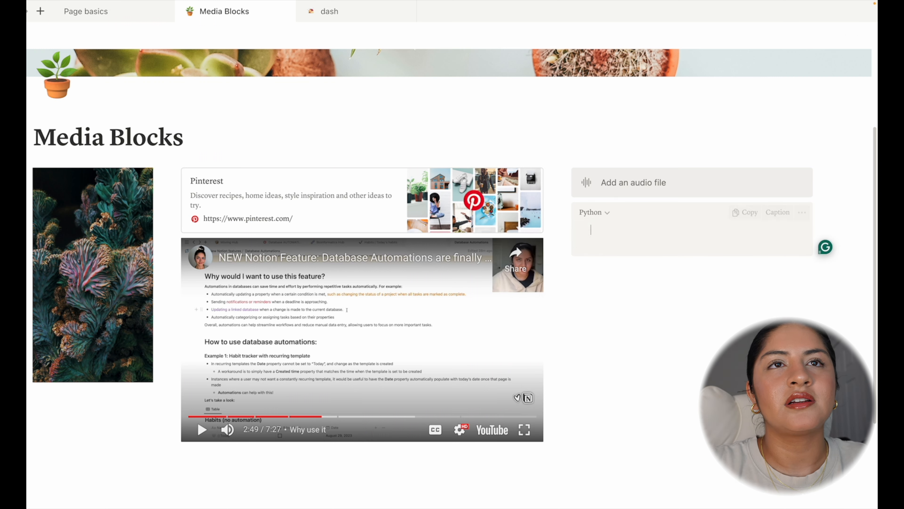
text(print("hello, world!"))
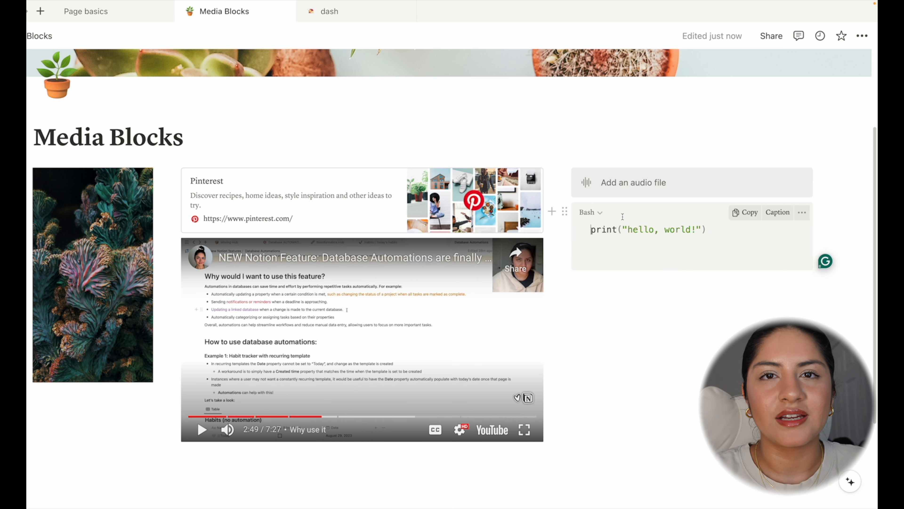
- Set the code block's language to Bash and remove the blank line above the print statement
click(598, 213)
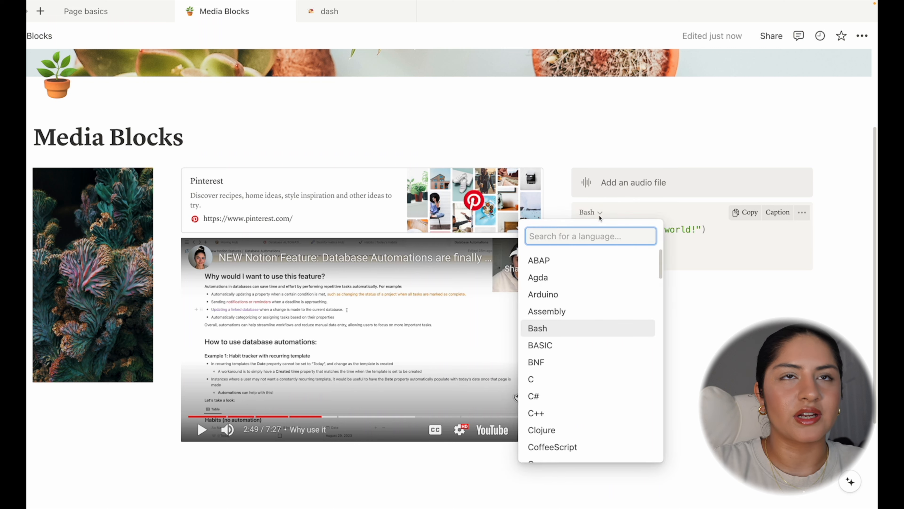
text(bash)
key(Return)
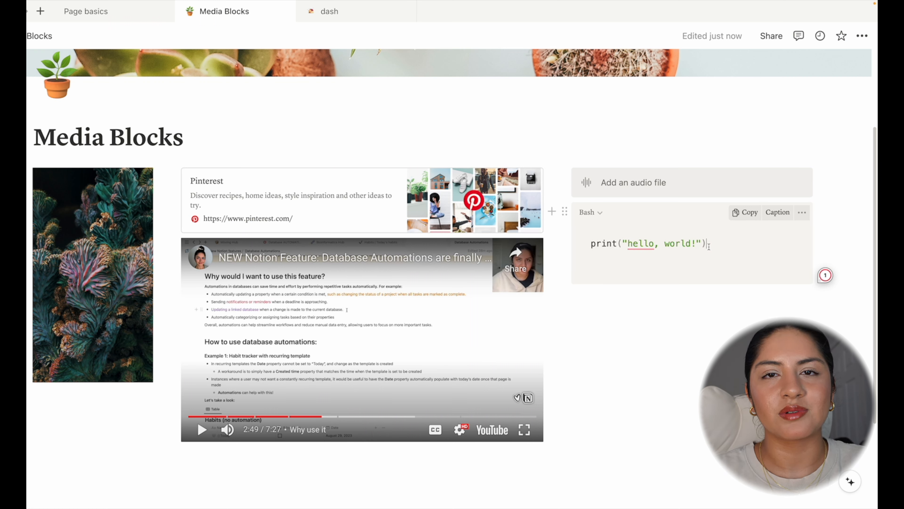
key(super+Left)
key(BackSpace)
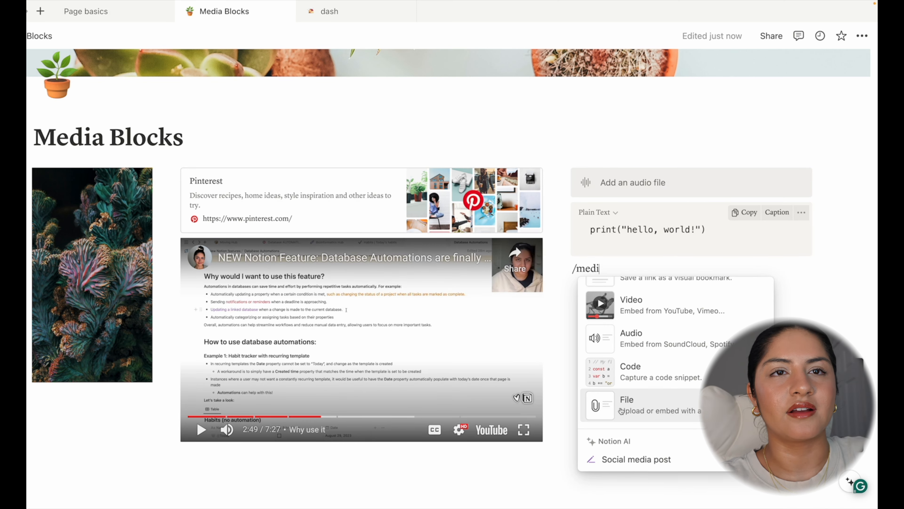
- Insert a PDF block below the code block and embed the copied kanjibook link in it
click(640, 407)
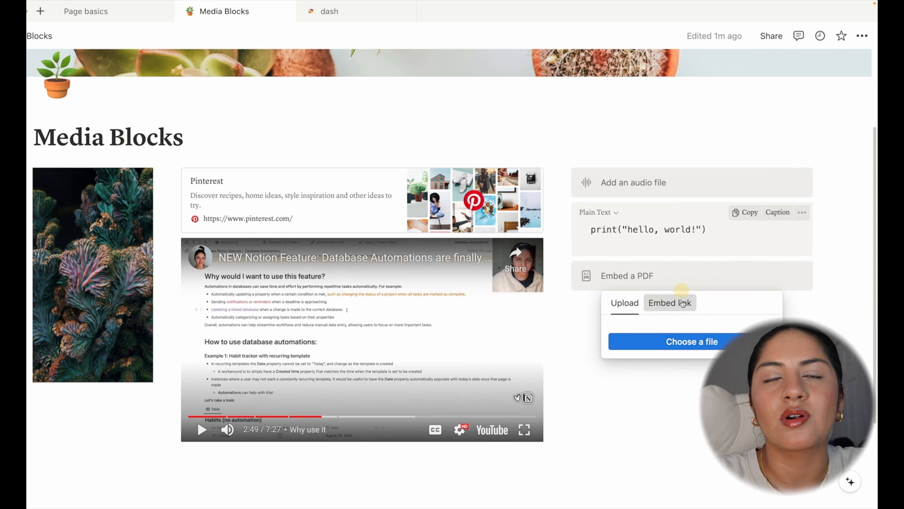
click(670, 302)
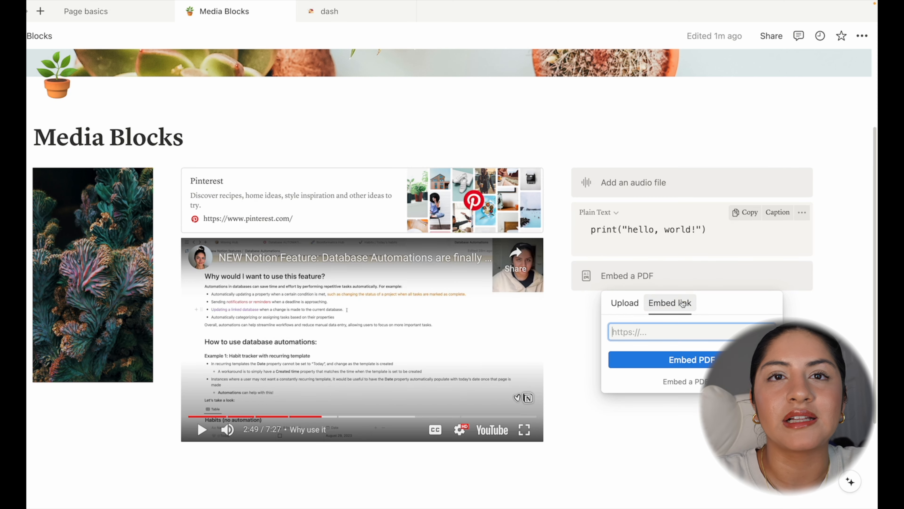
click(626, 302)
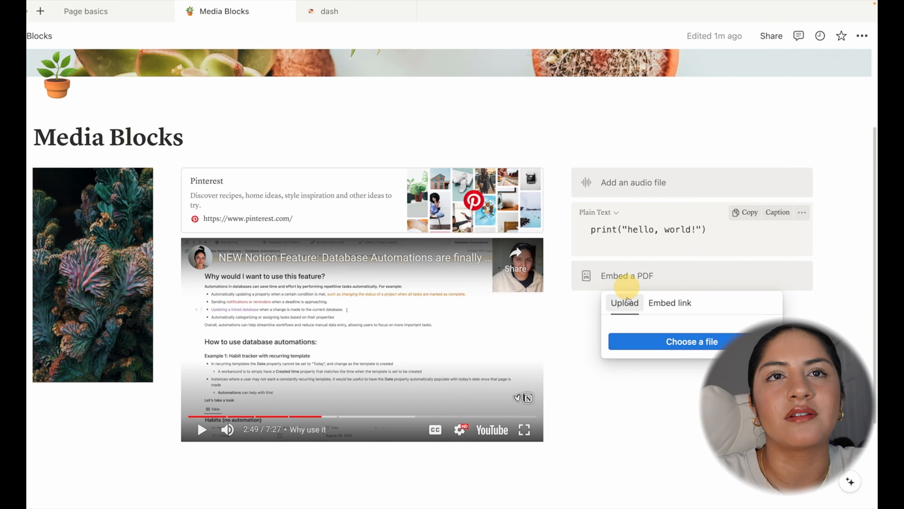
click(680, 303)
key(ctrl+v)
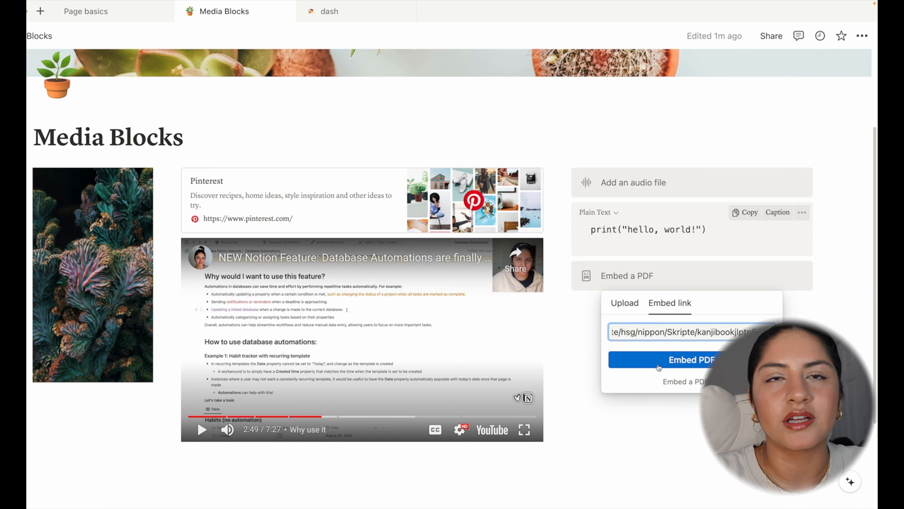
click(658, 360)
- Browse the pages of the embedded kanji PDF and reduce the height of its block
scroll(658, 367, down, 4)
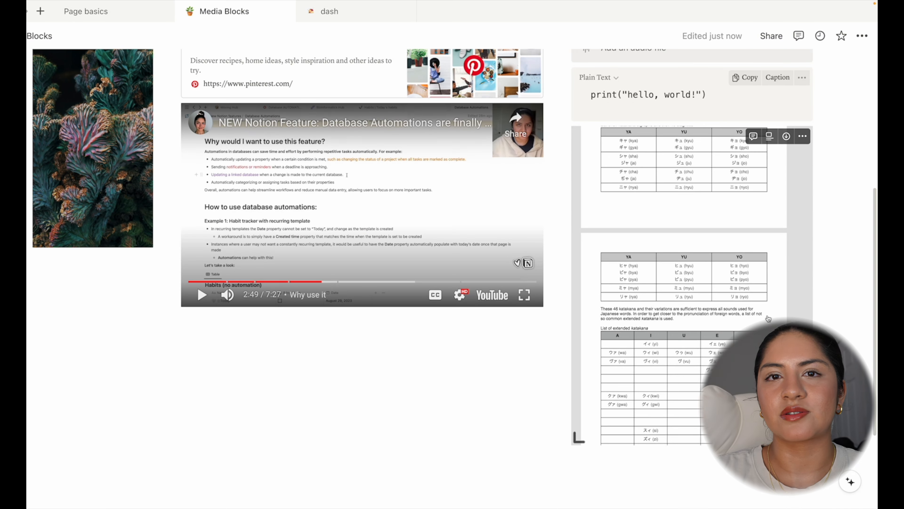
scroll(768, 318, down, 15)
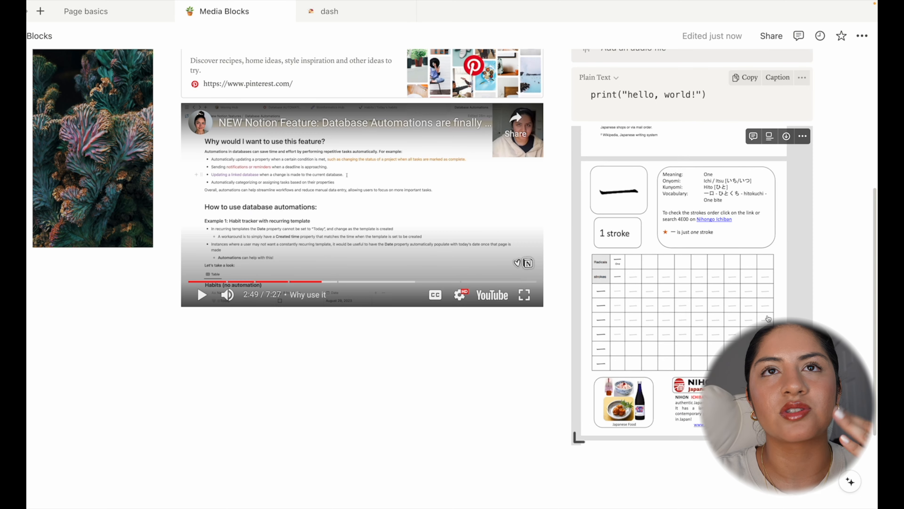
scroll(768, 319, down, 2)
drag(579, 437, 611, 320)
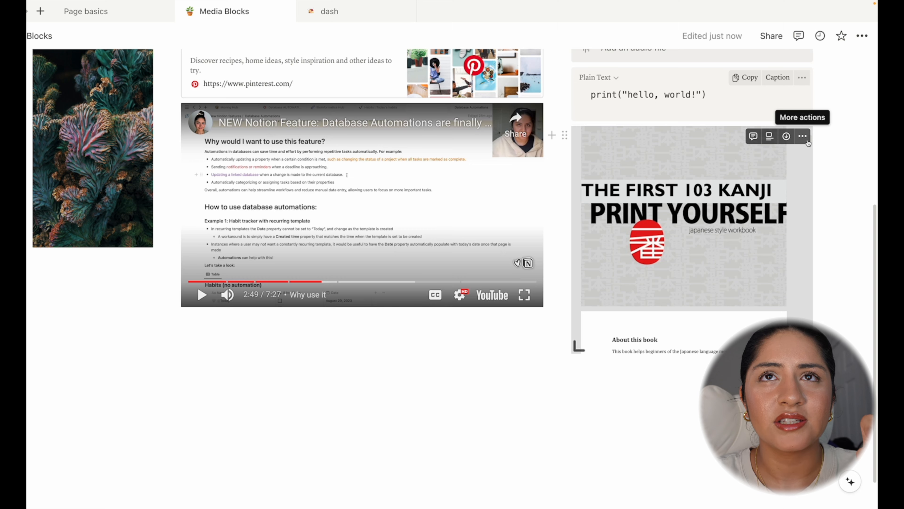
- View the original of the embedded kanji PDF and return to the "Media Blocks" page
click(803, 137)
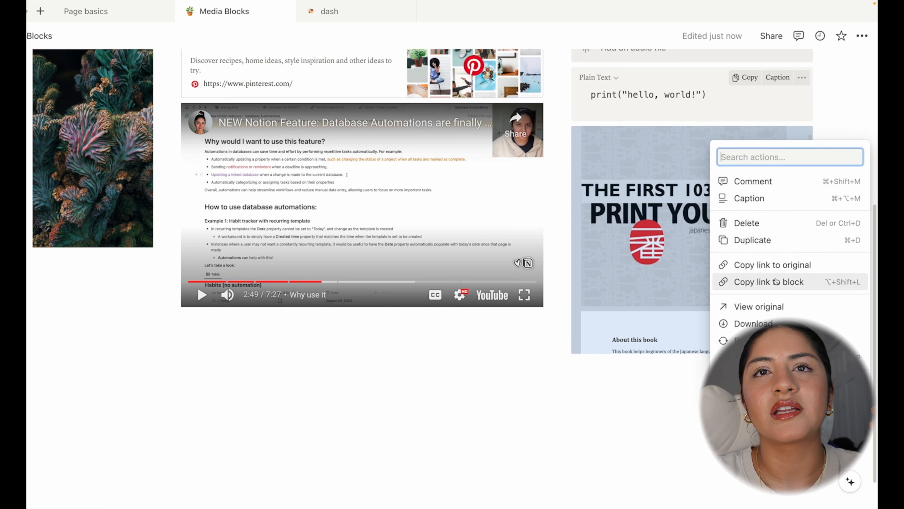
click(757, 306)
key(ctrl+Left)
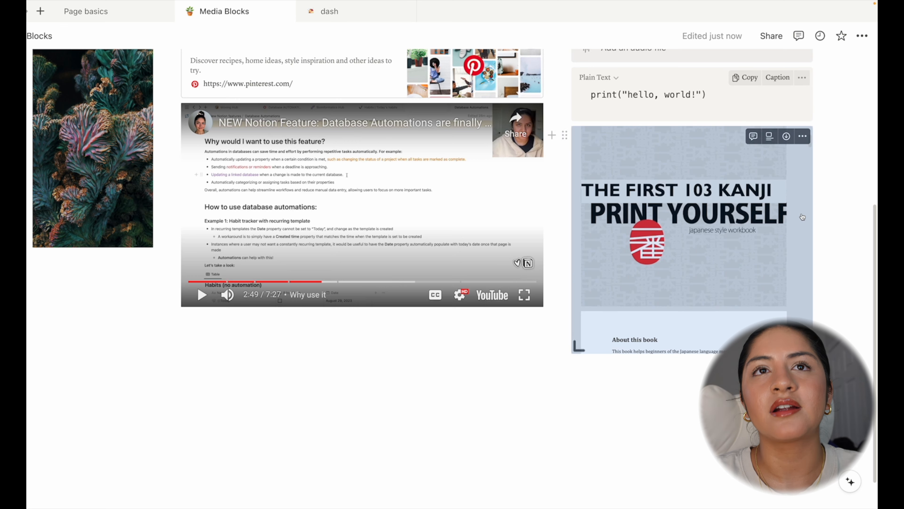
scroll(802, 217, up, 7)
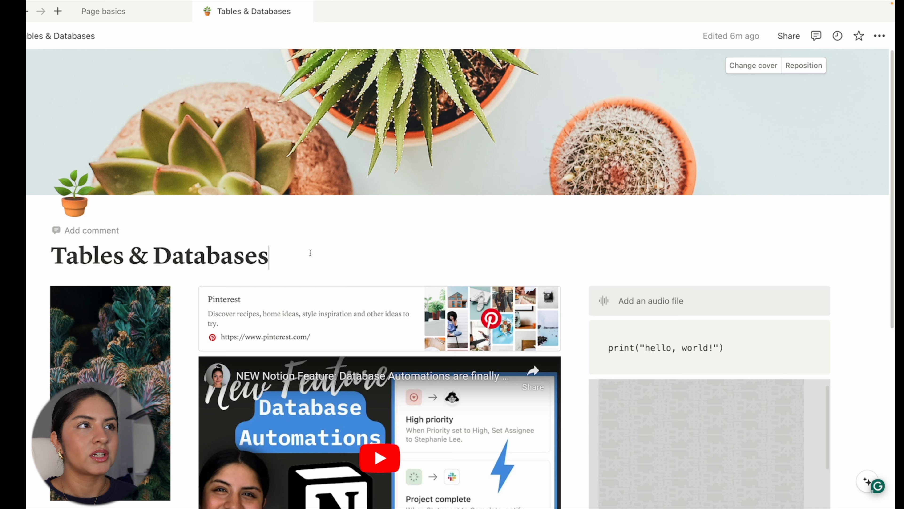
- Insert a simple table below the "Tables & Databases" title and extend it to seven columns and five rows
key(Return)
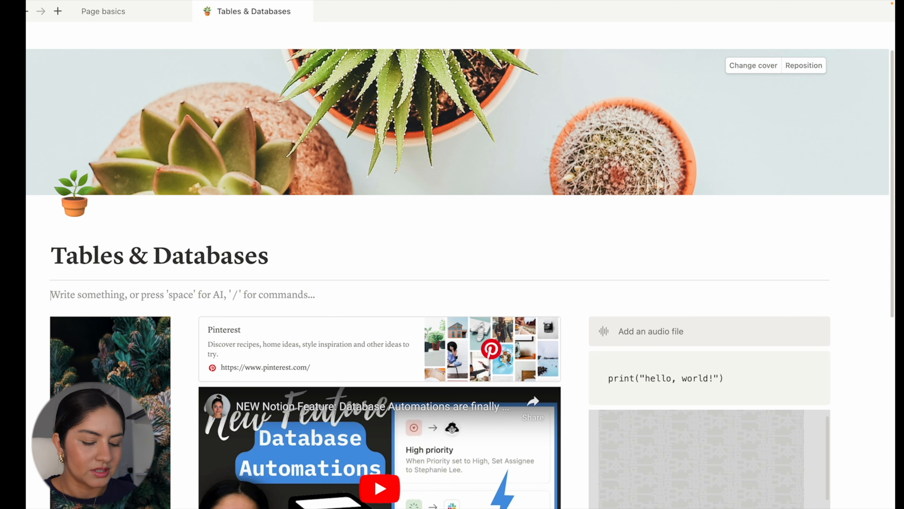
text(/)
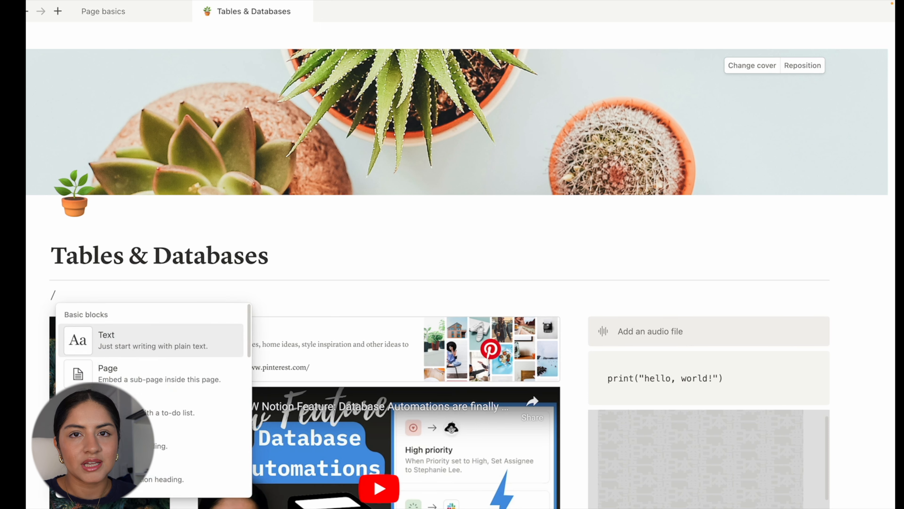
text(table)
key(Return)
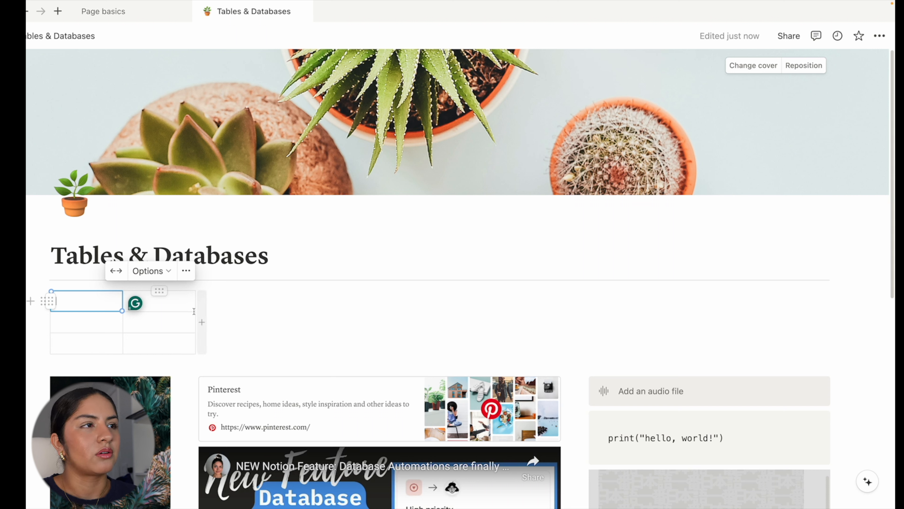
drag(202, 313, 526, 314)
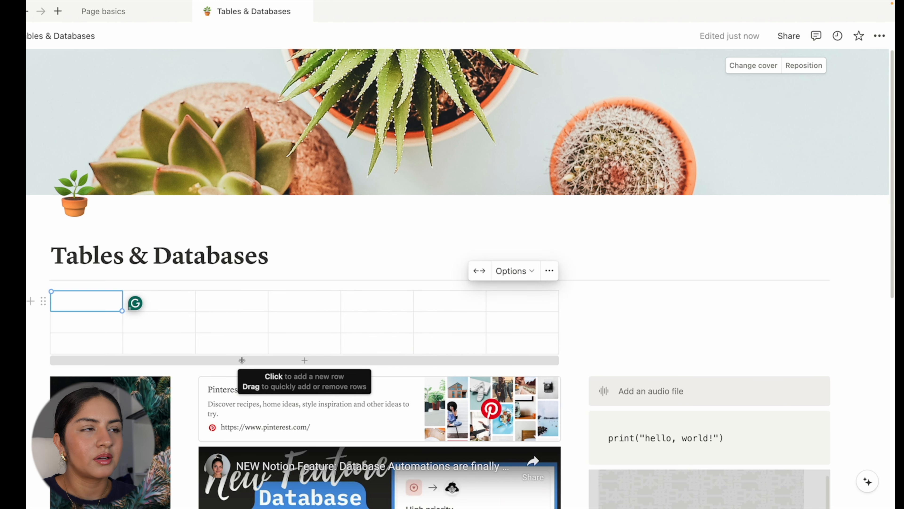
drag(242, 359, 238, 402)
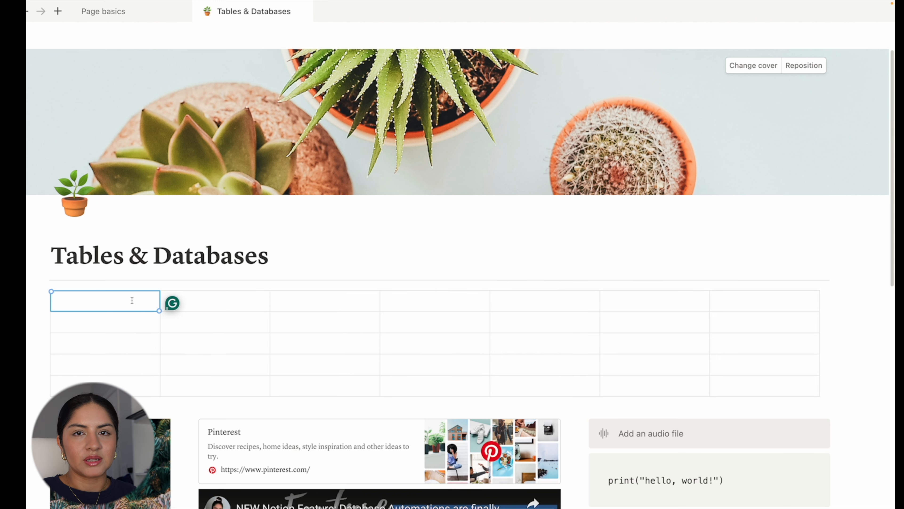
- Label the rows in the table's first column Morning, Afternoon, Evening and Nightime, leaving the corner cell empty
text(Morning)
key(Down)
text(Afternoon)
key(Down)
text(Evening)
key(Down)
text(Nighttime)
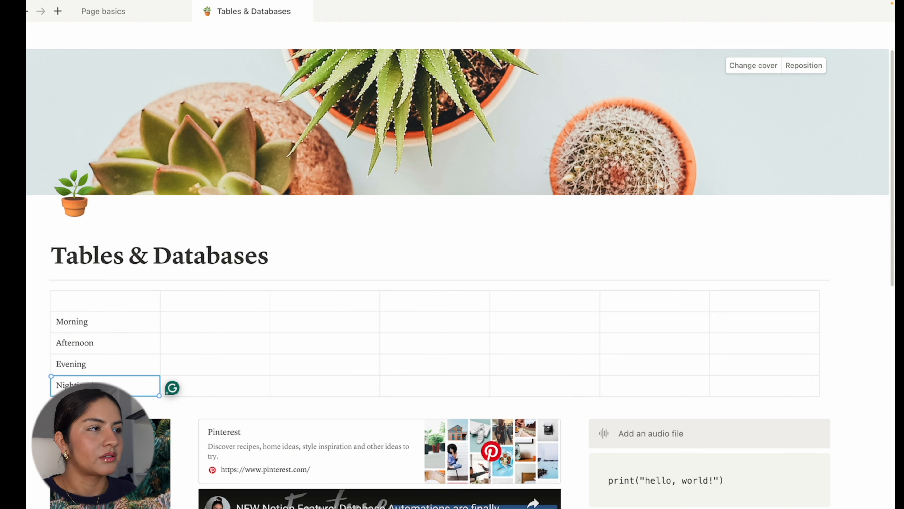
- Fill the table's top row with the weekdays Monday to Saturday, starting in the second column
click(192, 301)
text(Monday	Tuesday	Wednesday	Thursday	Friday	)
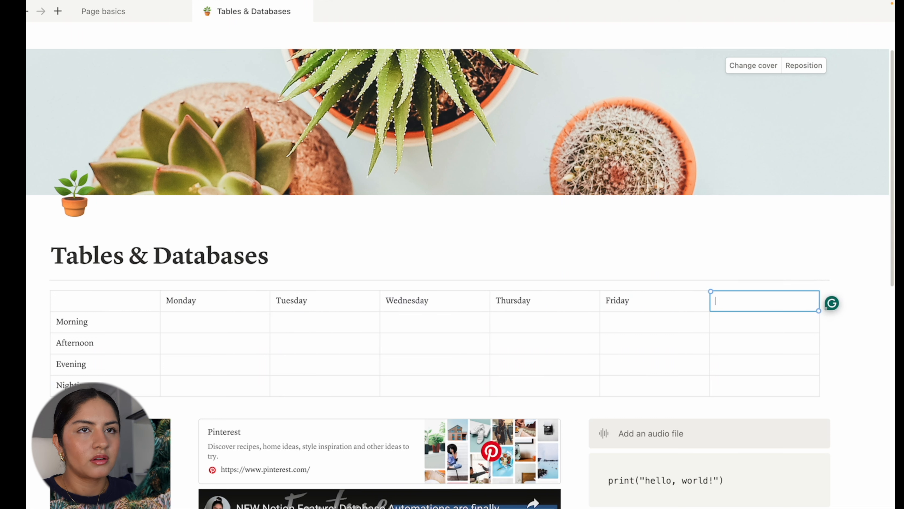
text(Saturday)
- Add an eighth column headed Sunday and fit the table to the page width
click(825, 343)
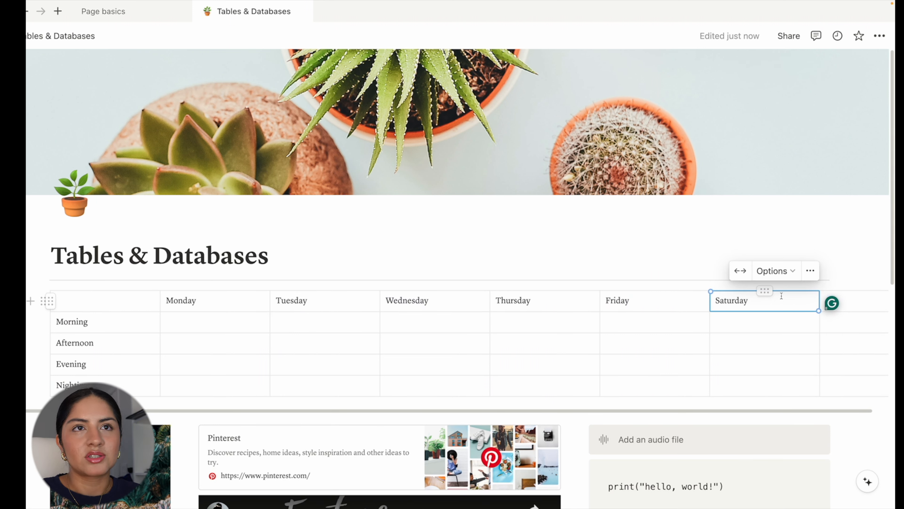
click(740, 271)
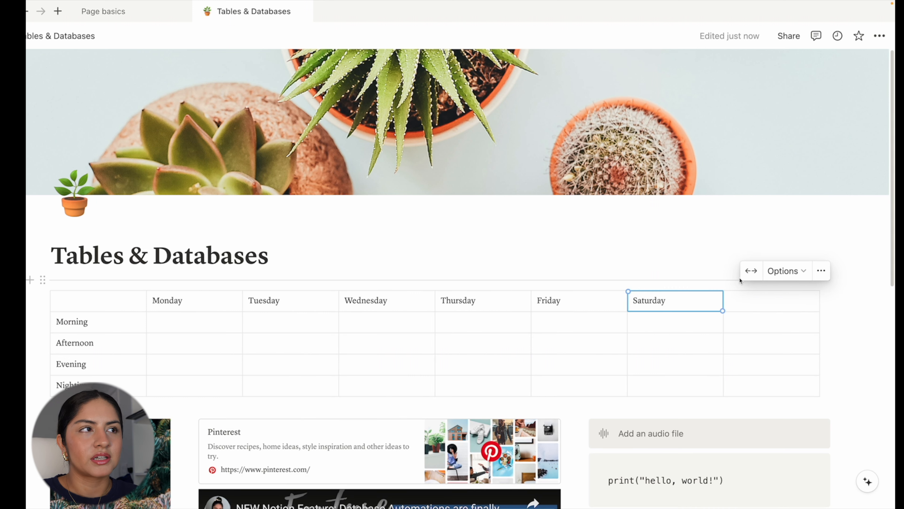
click(751, 303)
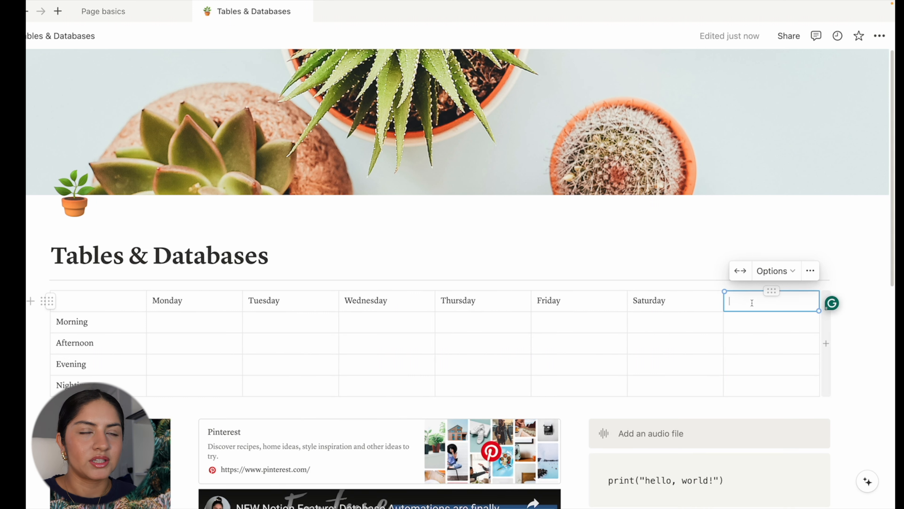
- Turn on the header row and header column for the weekly table
click(790, 275)
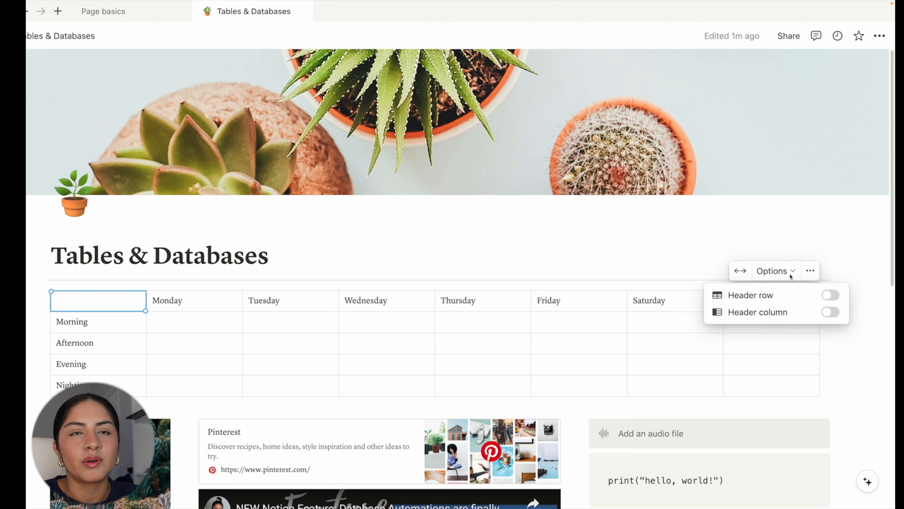
click(798, 295)
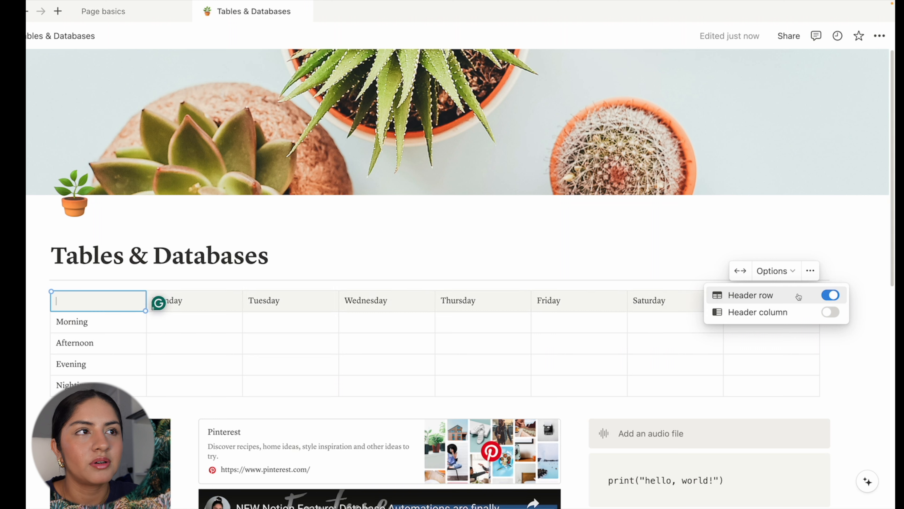
click(826, 313)
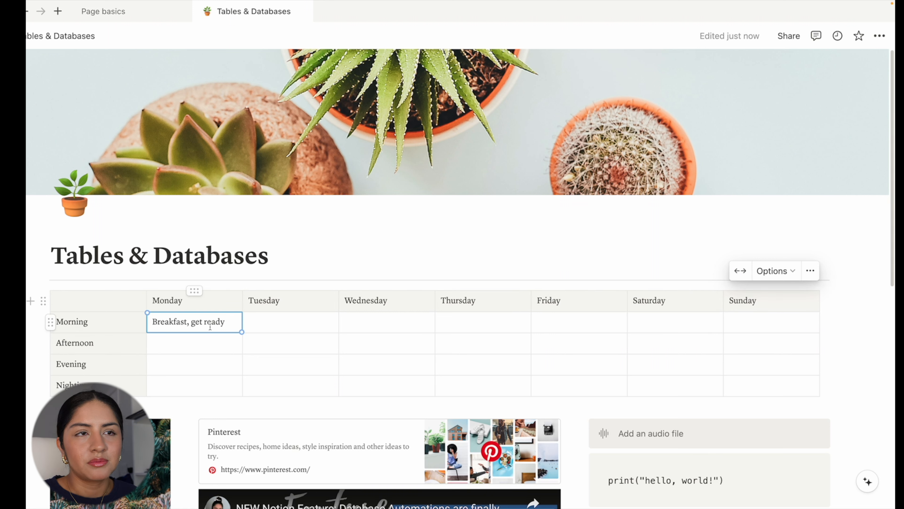
- Enter "Breakfast, get ready" in Monday's Morning cell and copy it to Tuesday through Sunday
triple_click(210, 327)
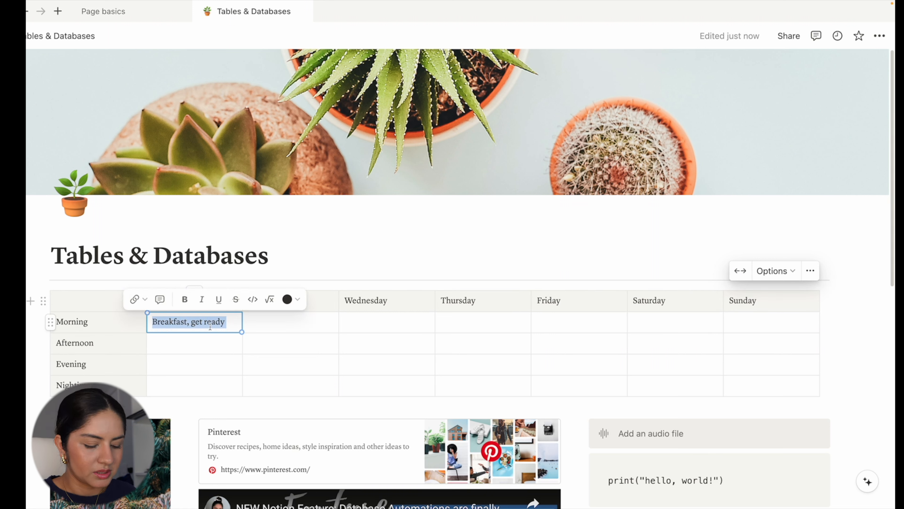
click(248, 322)
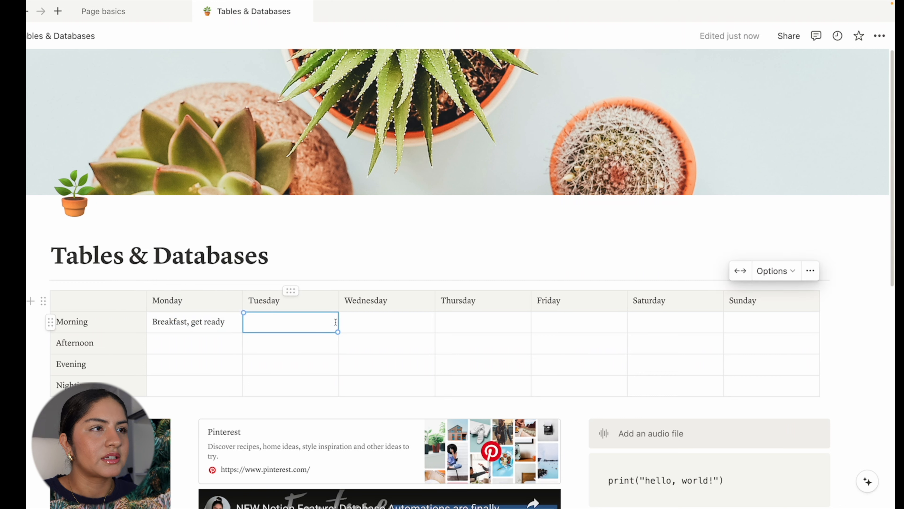
drag(337, 330, 817, 329)
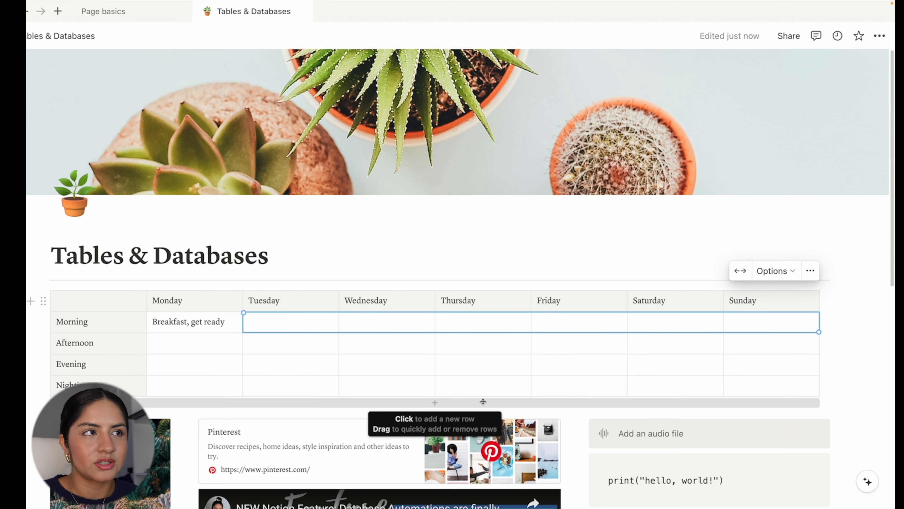
text(Breakfast, get ready	Breakfast, get ready	Breakfast, get ready	Breakfast, get ready	Breakfast, get ready	Breakfast, get ready)
- Enter "Lunch, tidy up" in Monday's Afternoon cell and copy it to Tuesday through Sunday
click(219, 340)
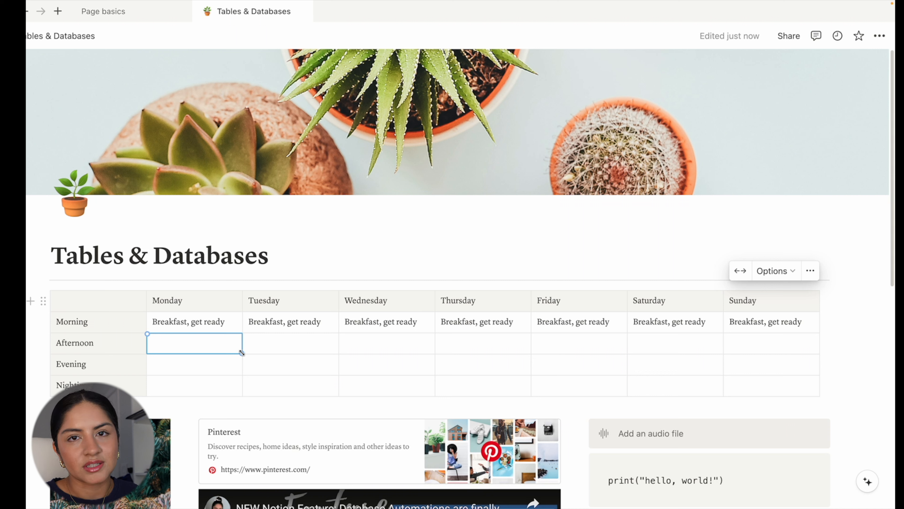
text(Lunch, tidy up)
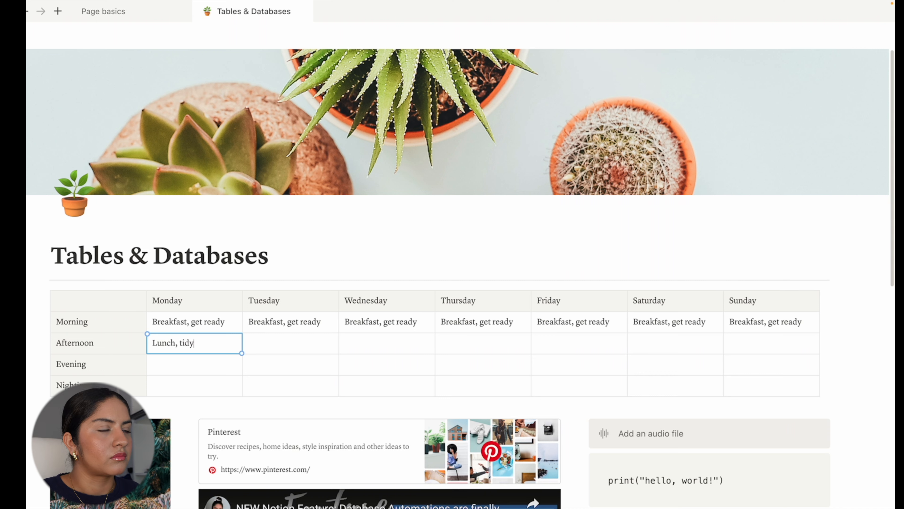
key(Tab)
drag(233, 348, 153, 344)
key(super+c)
drag(293, 350, 732, 349)
key(super+v)
- Enter "Dinner, feed cats" in Monday's Evening cell and copy it to Tuesday through Sunday
click(232, 366)
text(Dinner, feed cats)
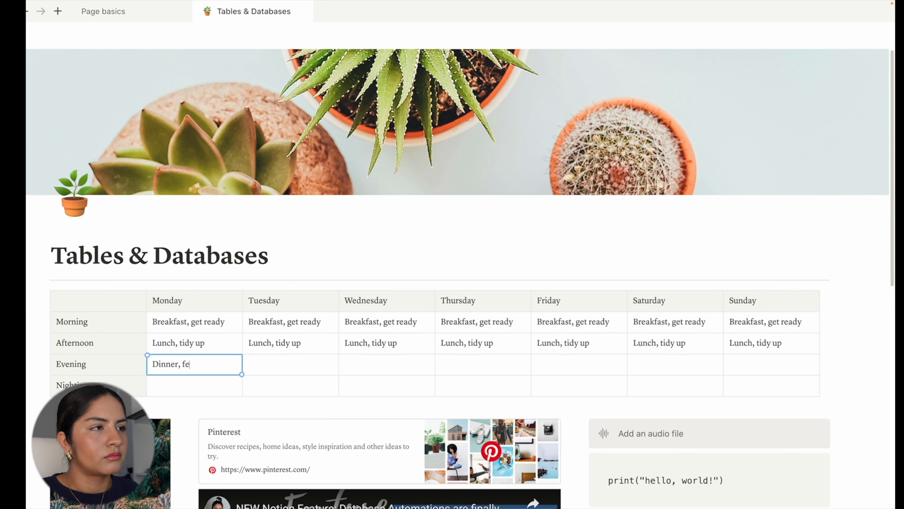
drag(232, 366, 153, 364)
key(super+c)
drag(292, 367, 741, 366)
key(super+v)
- Enter "Read, set alarm" in Monday's Nightime cell and copy it to Tuesday through Sunday
click(208, 390)
text(Read, set alarm)
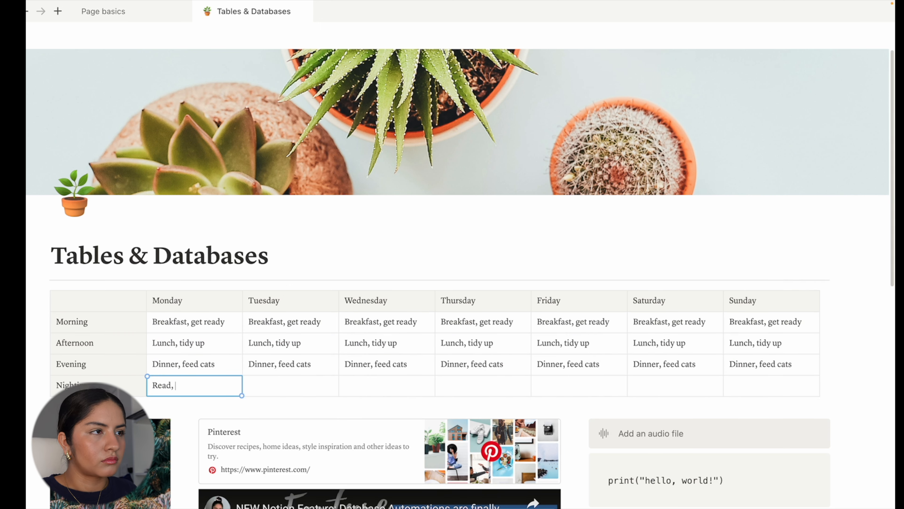
drag(230, 387, 153, 385)
key(super+c)
drag(293, 387, 752, 383)
key(super+v)
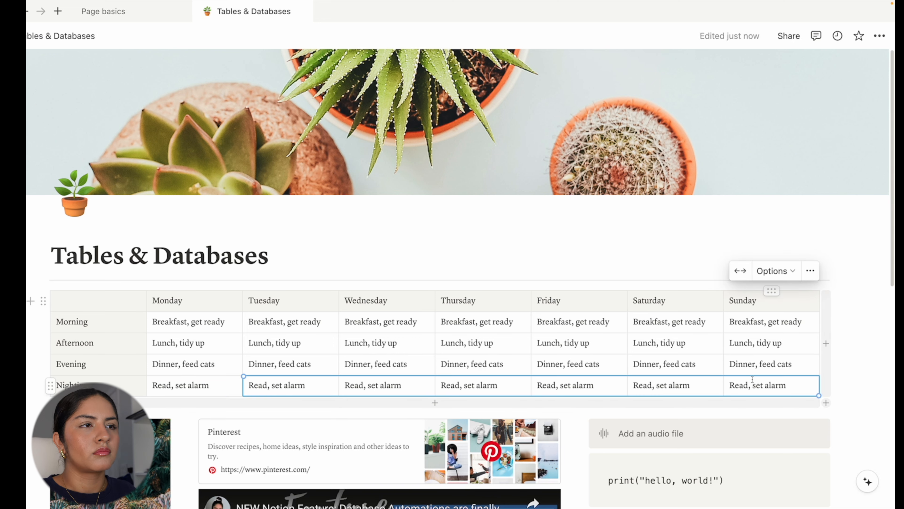
click(222, 324)
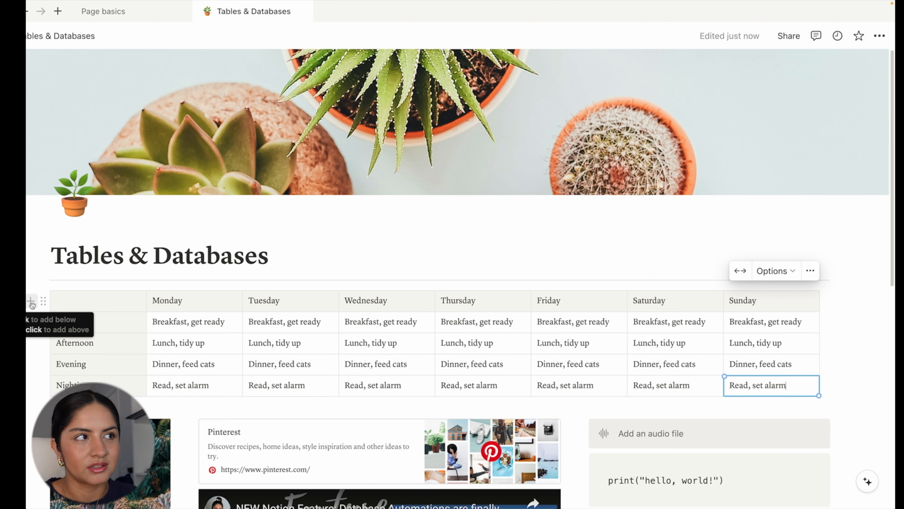
- Add a divider below the weekly table and insert a full-page database under it
click(31, 303)
text(---)
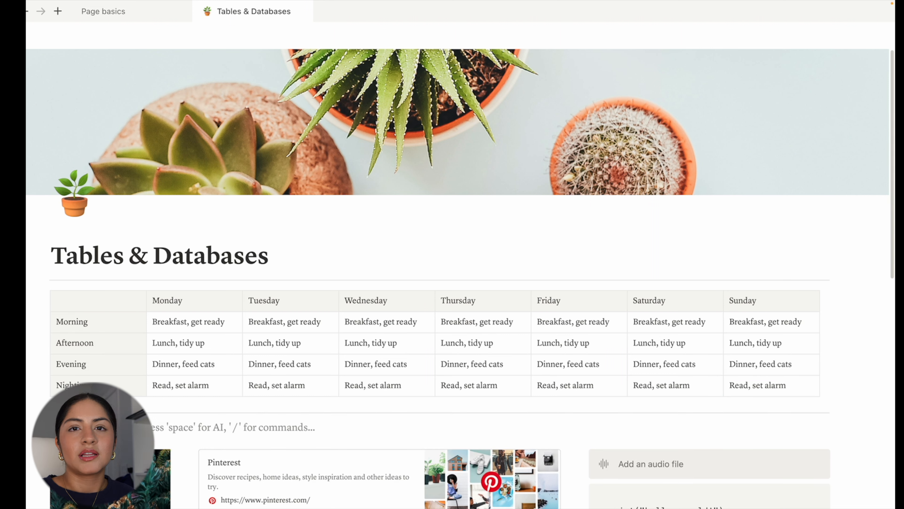
text(/)
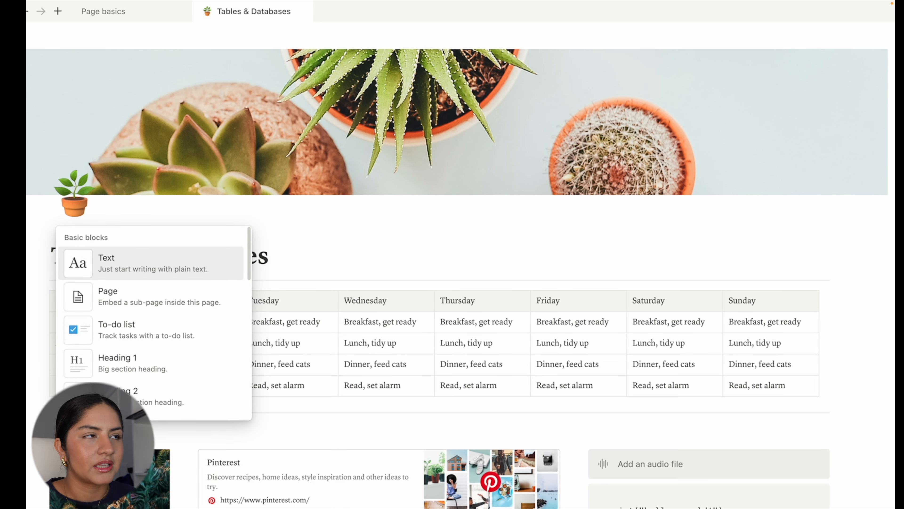
text(data)
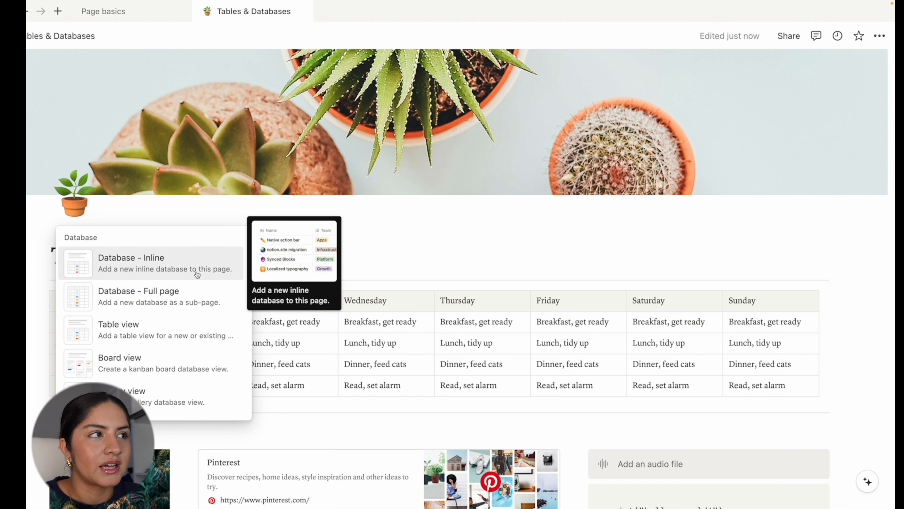
click(206, 297)
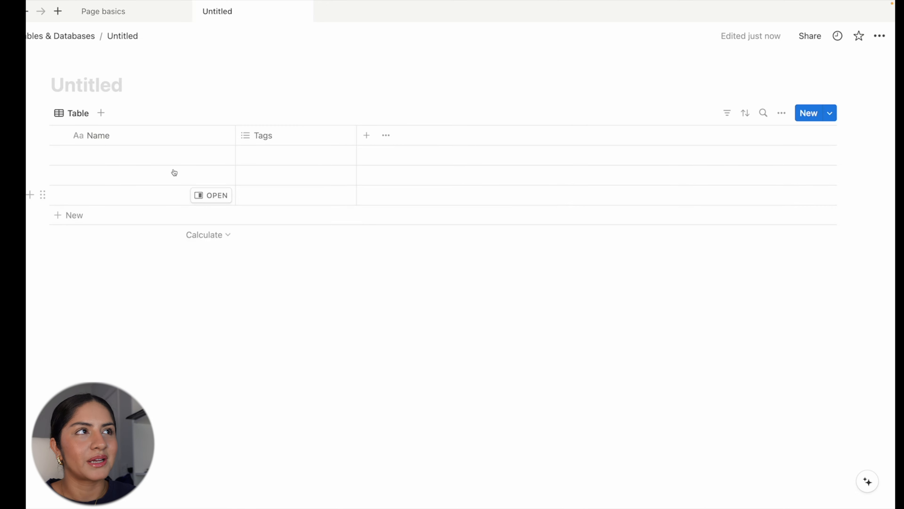
- Title the new database "Full-page DB", open it from its link on the "Tables & Databases" page and return to that page
click(85, 85)
text(Full)
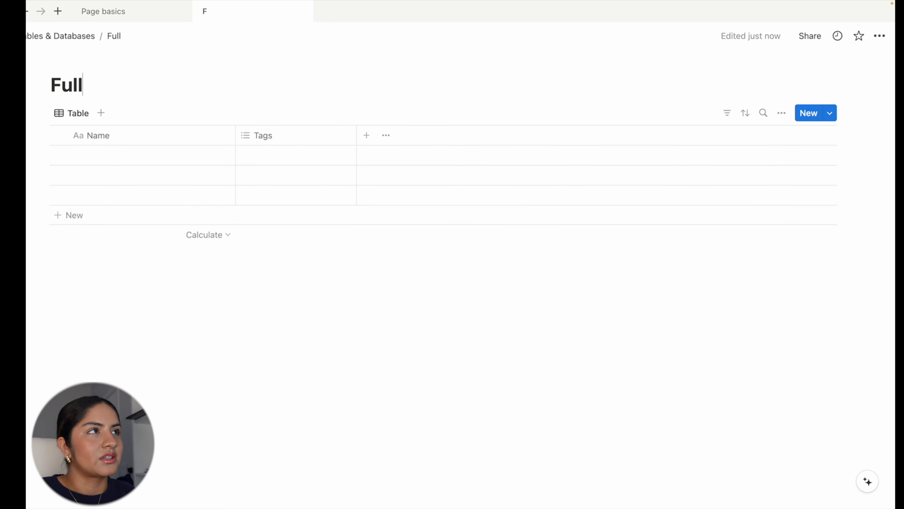
text(-page DB)
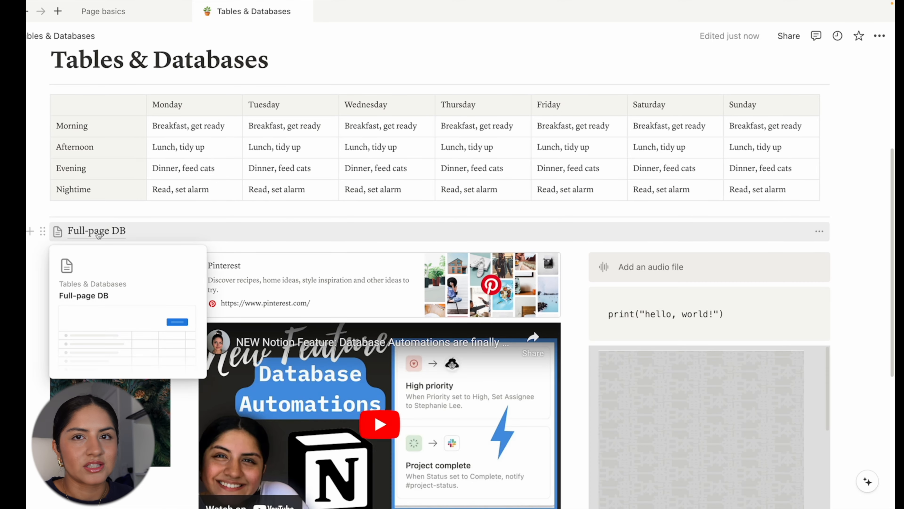
click(99, 235)
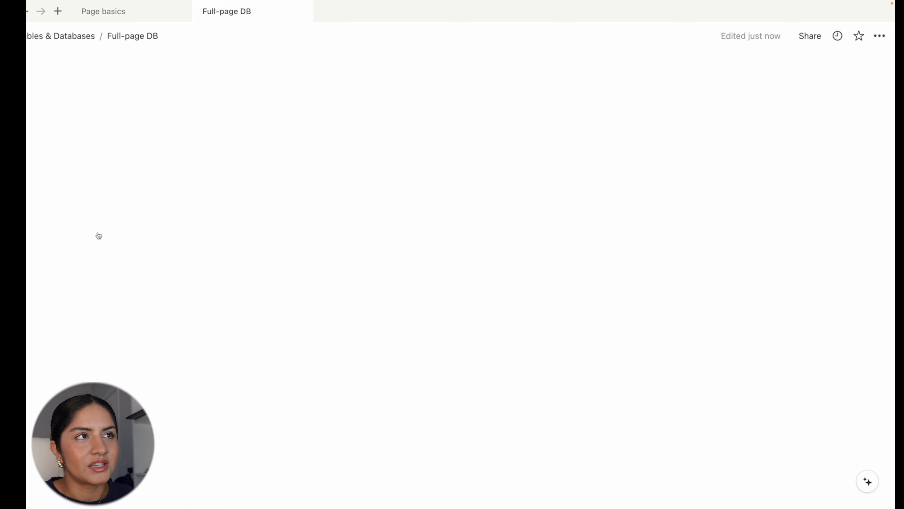
click(72, 38)
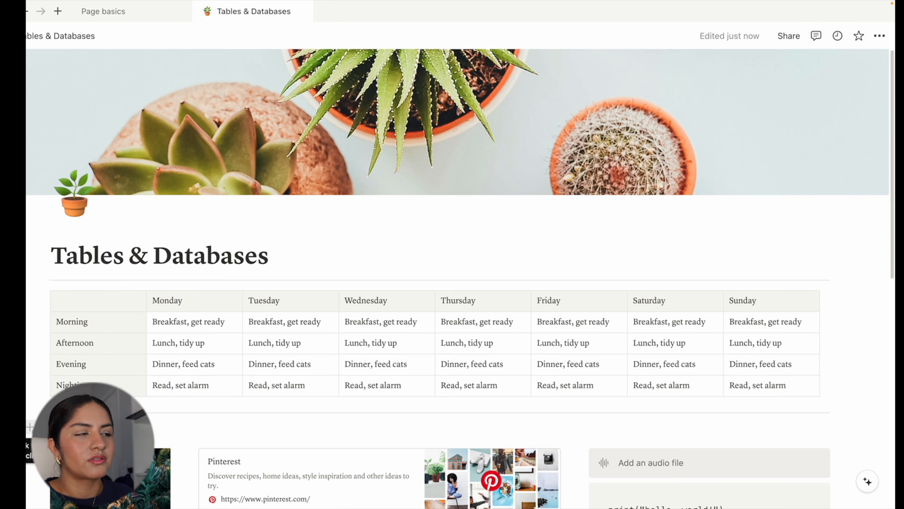
- Add a divider below the Full-page DB link and insert an inline database titled "In-line DB" under it
click(32, 427)
key(Escape)
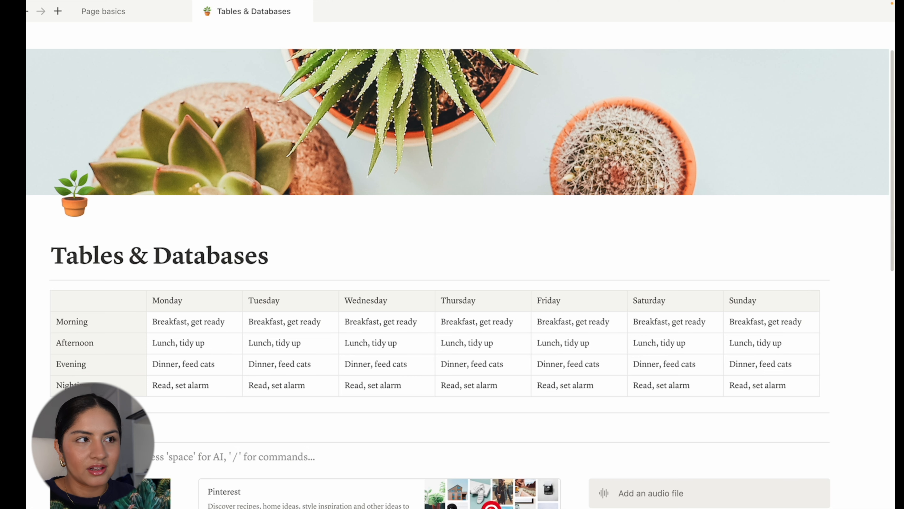
text(/data)
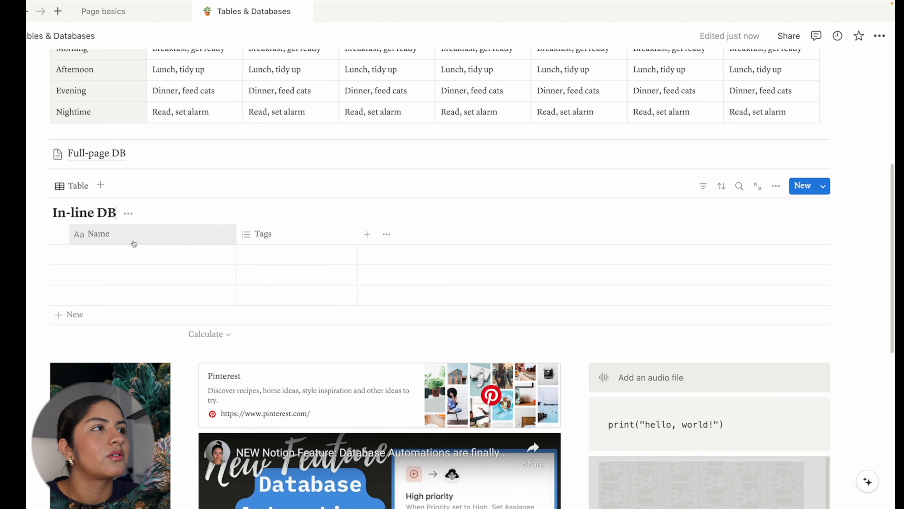
- Name the first entry of the inline database "Entry #1: Title property"
click(137, 254)
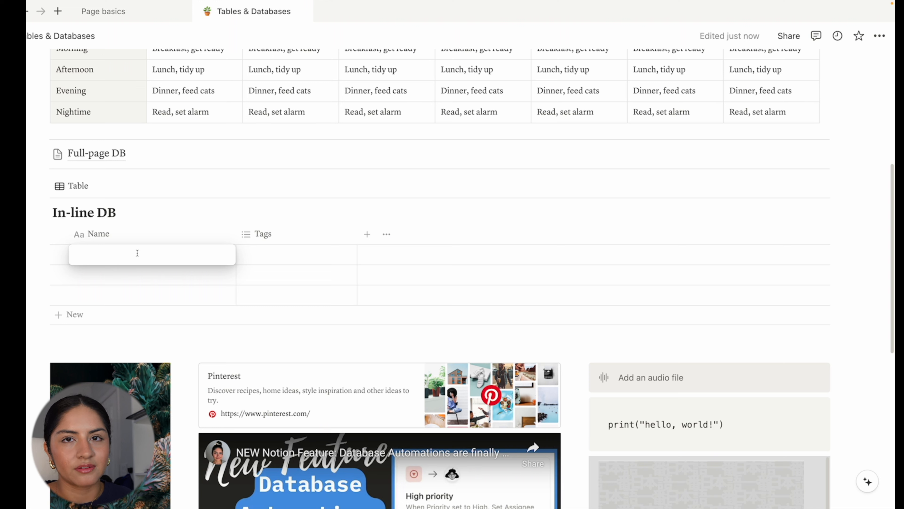
text(Entry #1: Title )
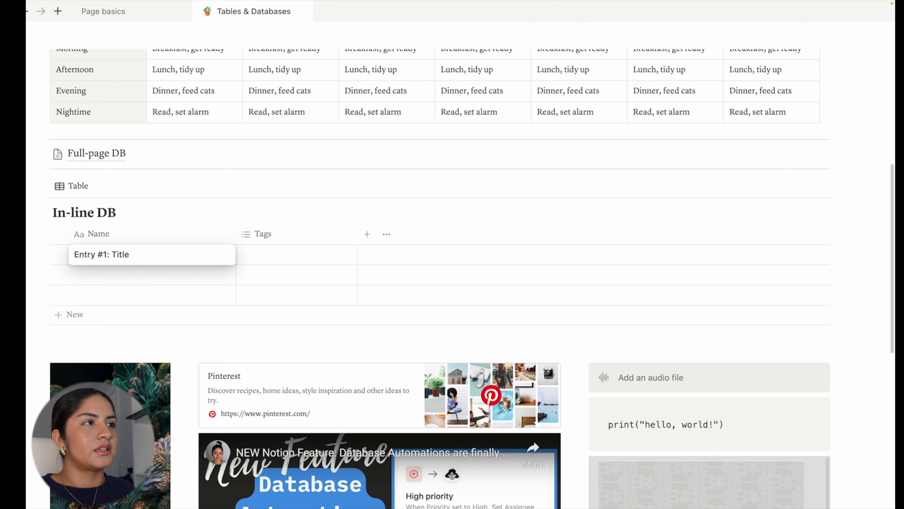
text(property)
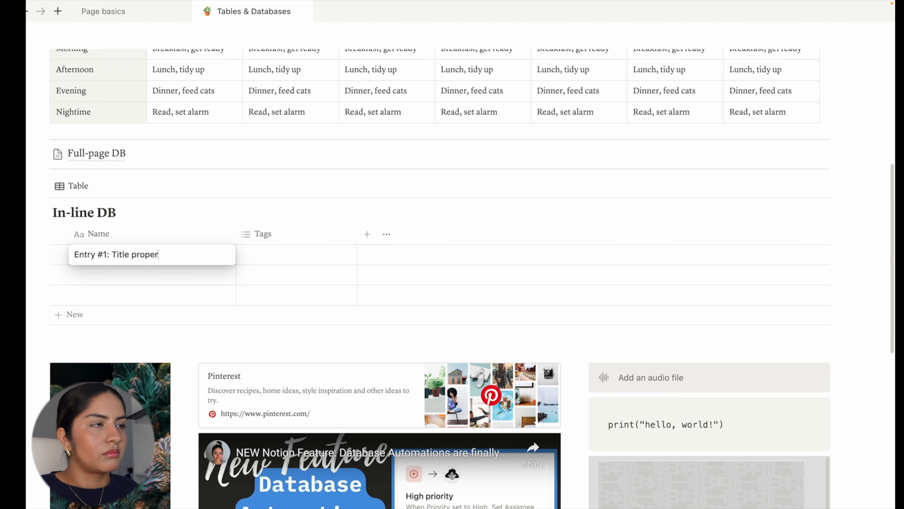
key(Return)
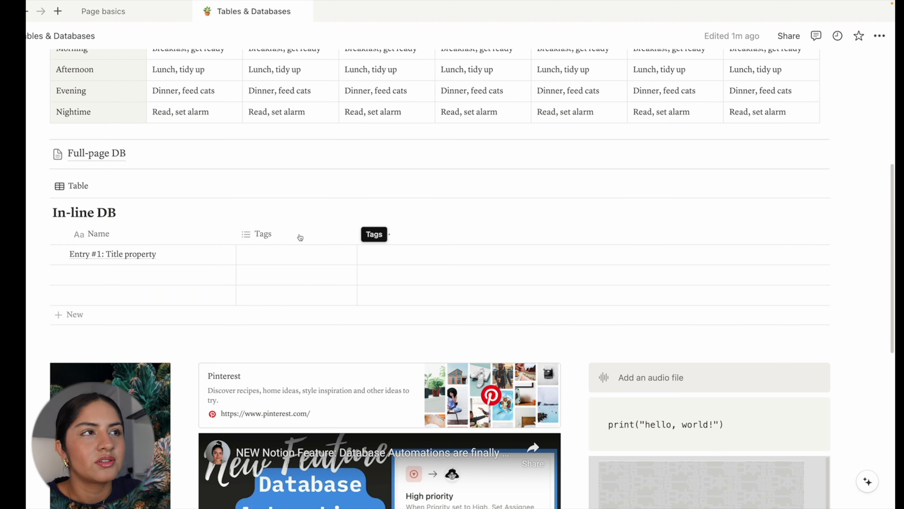
- Edit the Tags property of the inline database and add the options Orange and Banana
click(297, 237)
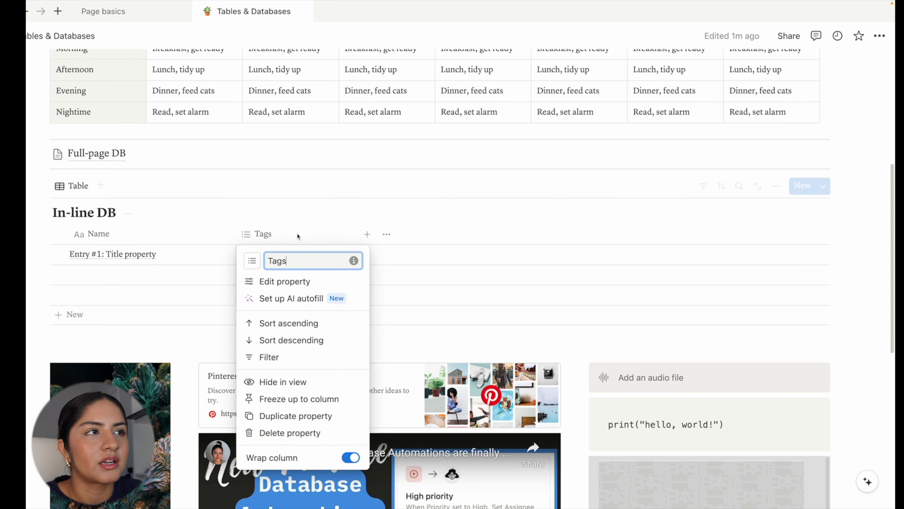
click(292, 281)
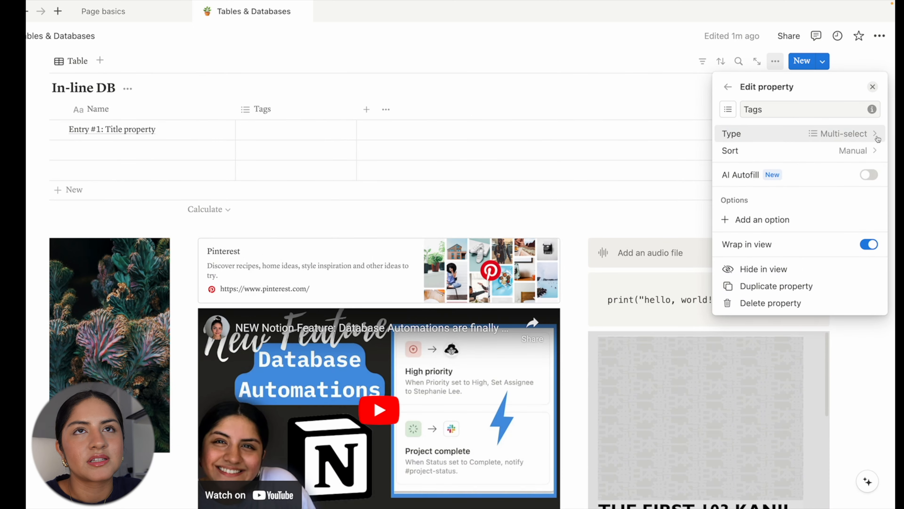
click(761, 221)
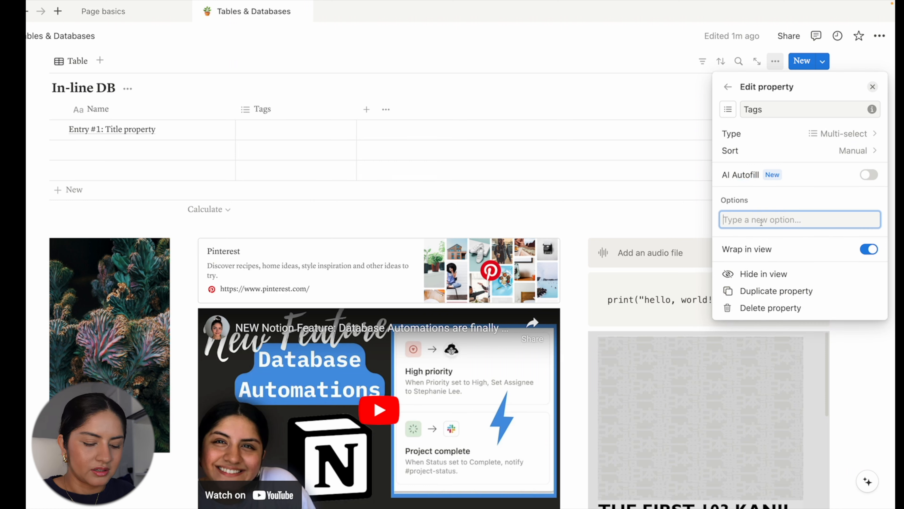
text(Orange)
key(Return)
text(Banana)
key(Return)
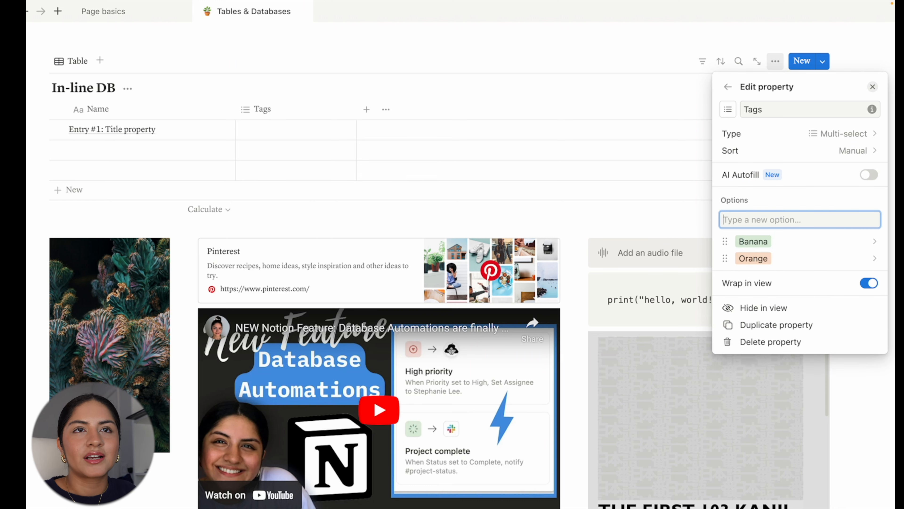
- Add the options Apple and Blueberry to the Tags property and close its settings
text(Apple)
key(Return)
text(Blueberry)
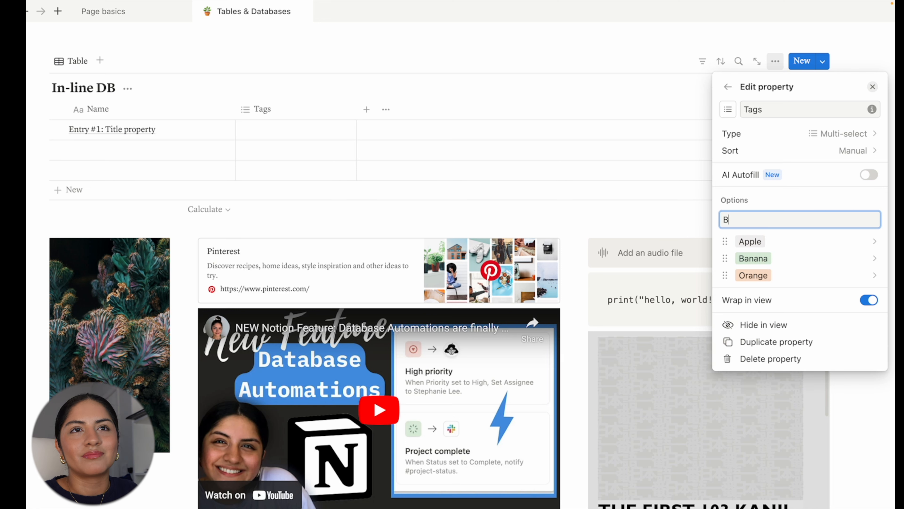
key(Return)
click(295, 139)
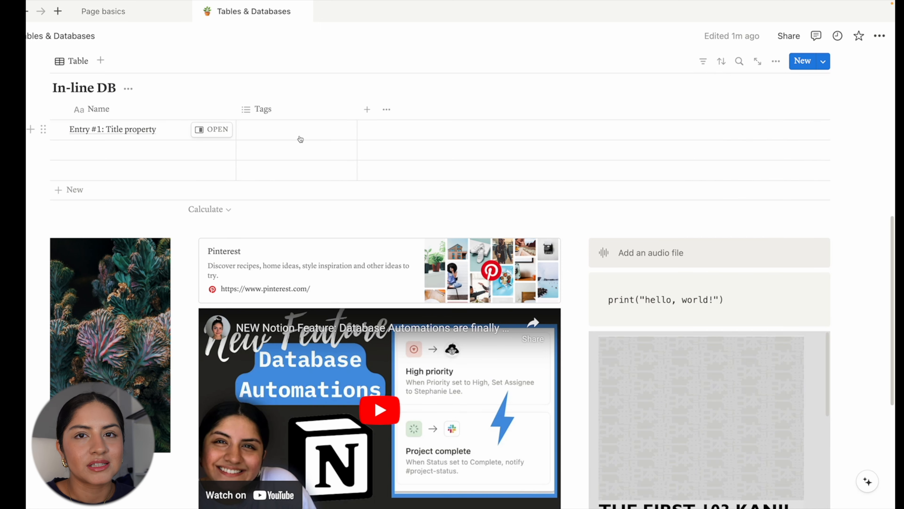
- Tag Entry #1 with Blueberry, Apple, Banana and Orange
click(300, 139)
click(276, 170)
click(274, 185)
click(274, 218)
click(274, 237)
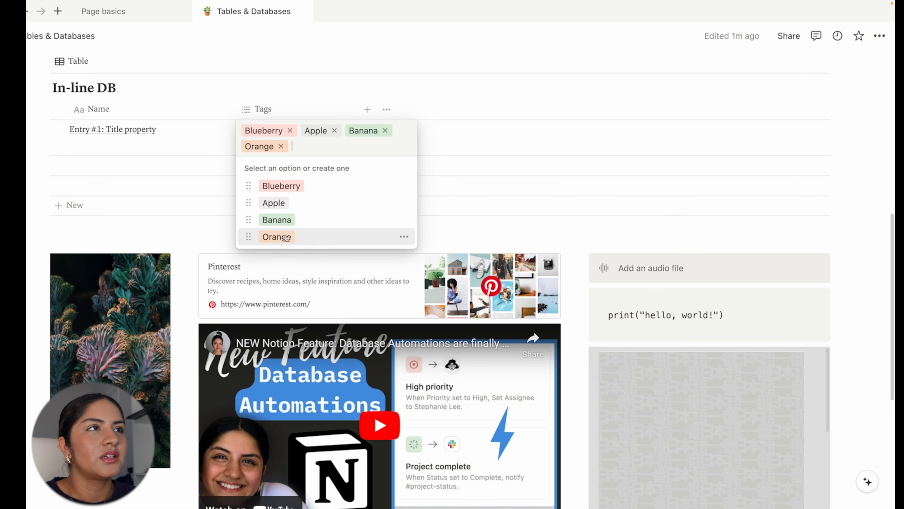
click(206, 174)
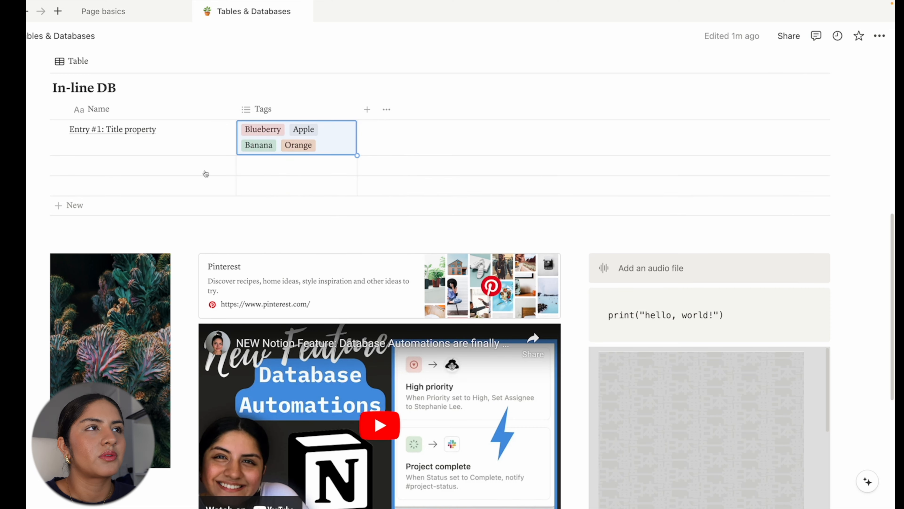
- Add a Text property to the inline database and enter "Notes go here!" in it for Entry #1
click(367, 110)
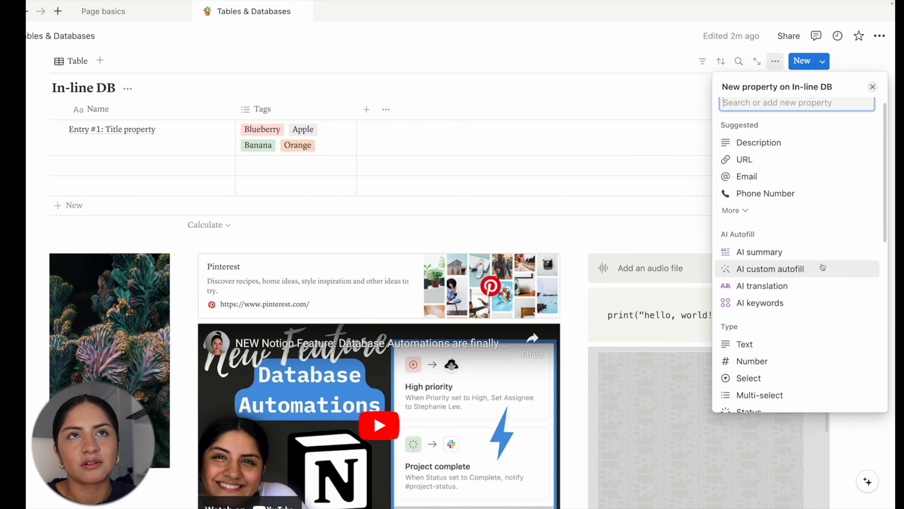
scroll(827, 261, down, 5)
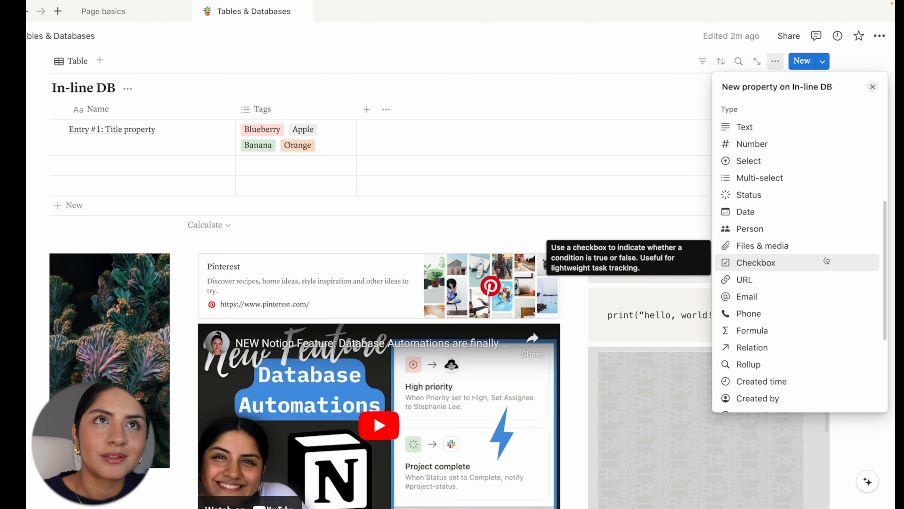
click(793, 133)
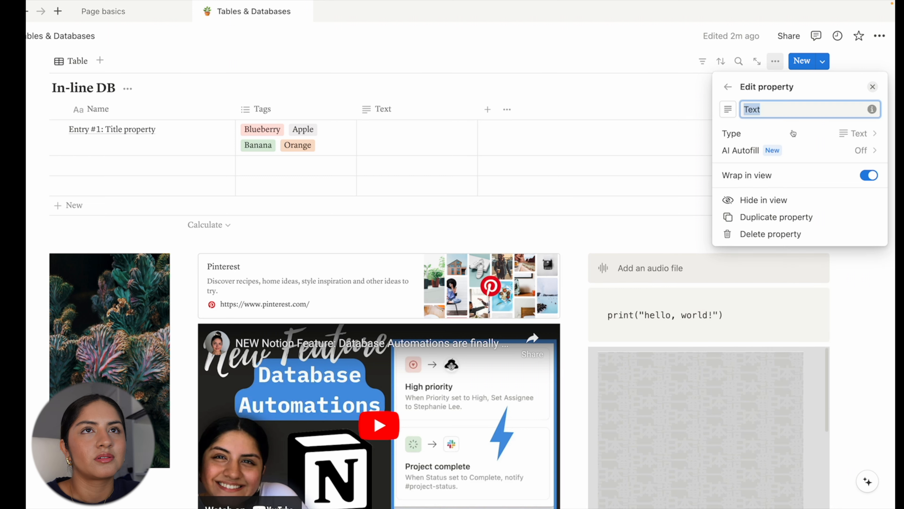
click(403, 133)
click(402, 133)
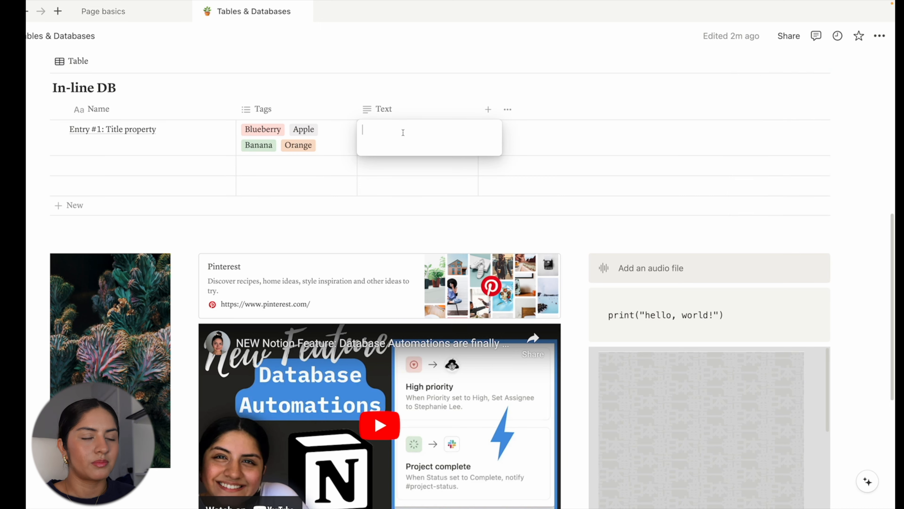
text(Notes )
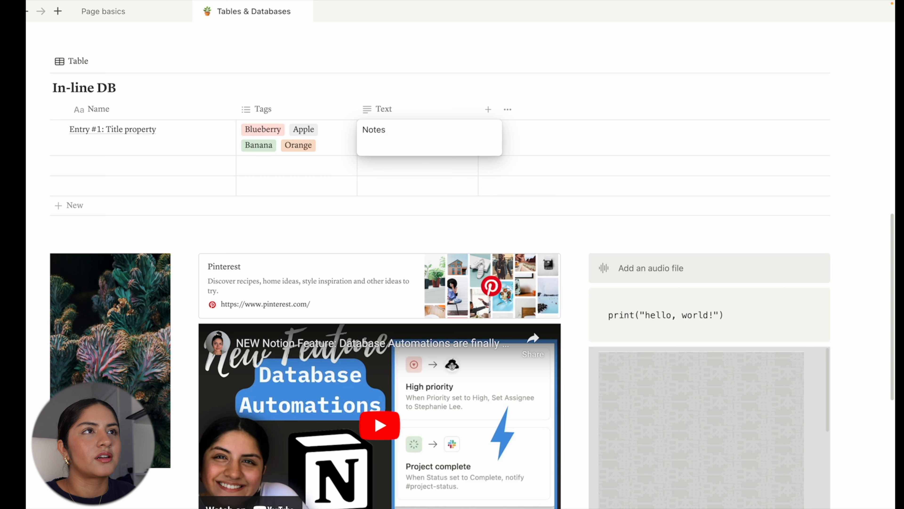
text(go here!)
key(Return)
- Add a Number property to the inline database and set its number format to US Dollar
click(487, 110)
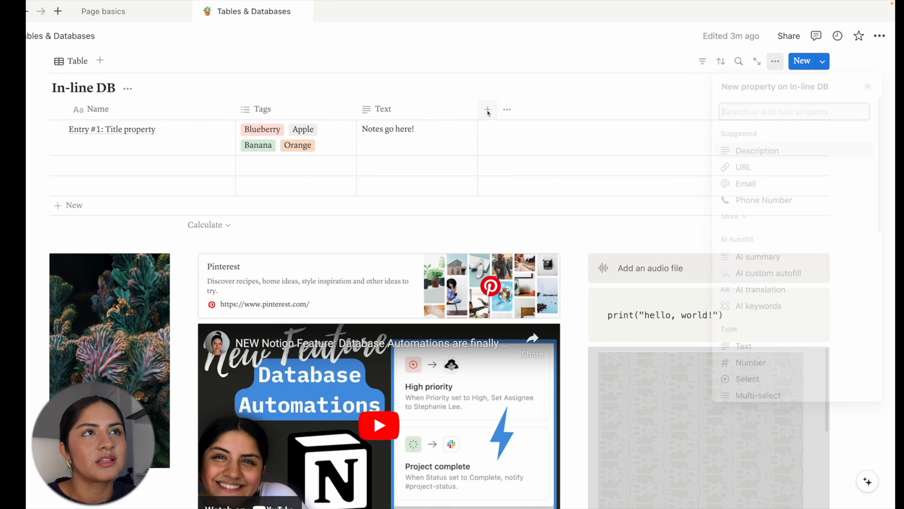
scroll(783, 228, down, 5)
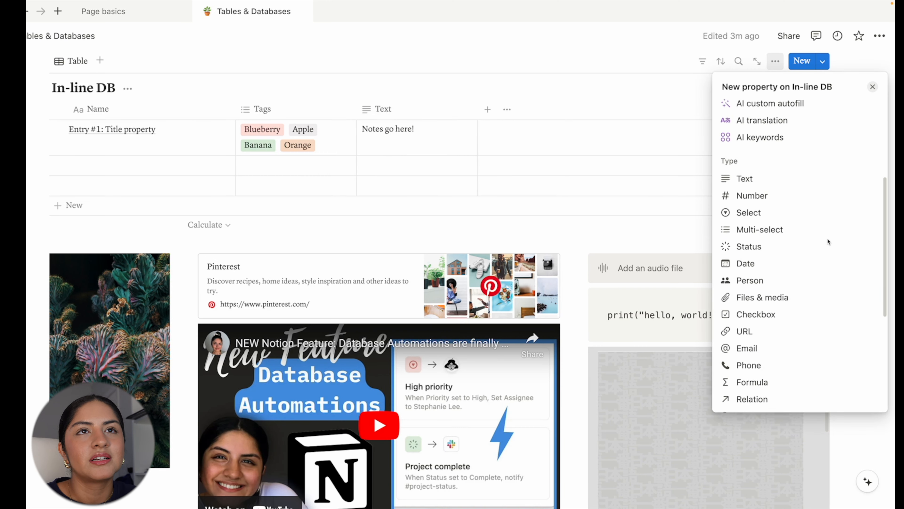
click(772, 193)
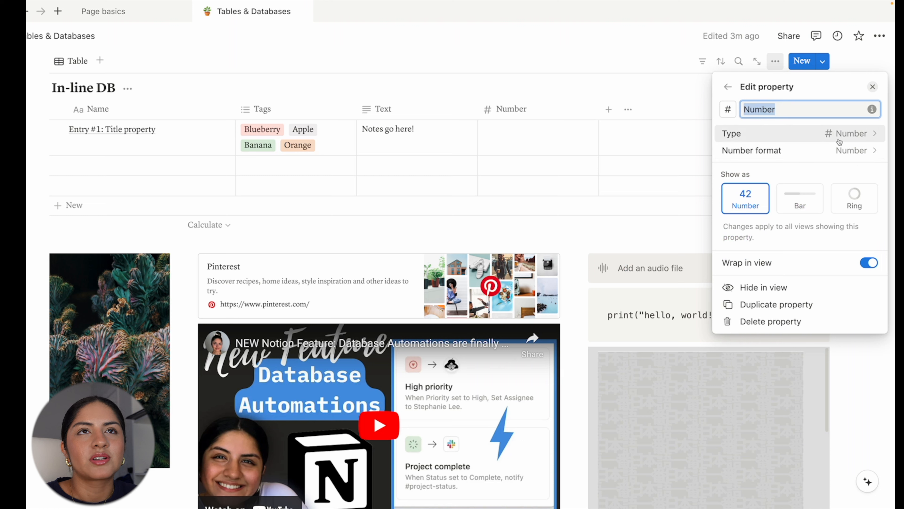
click(831, 153)
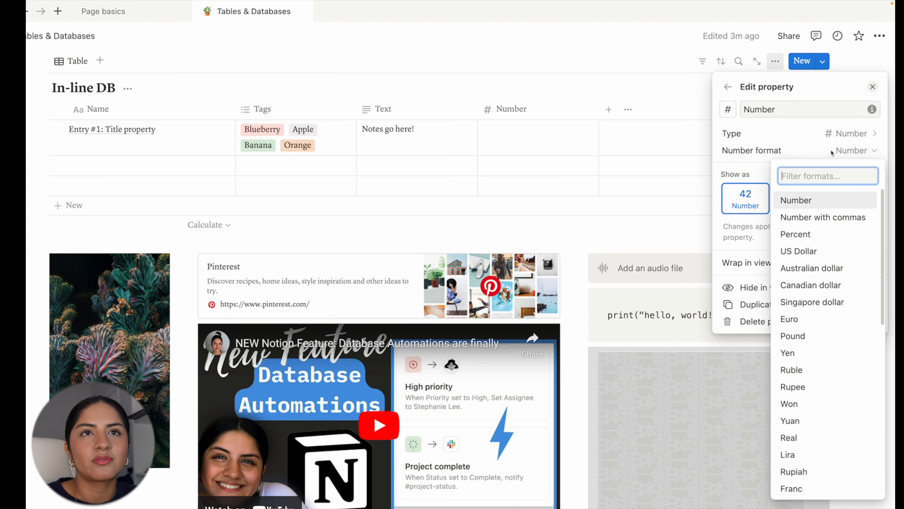
click(829, 254)
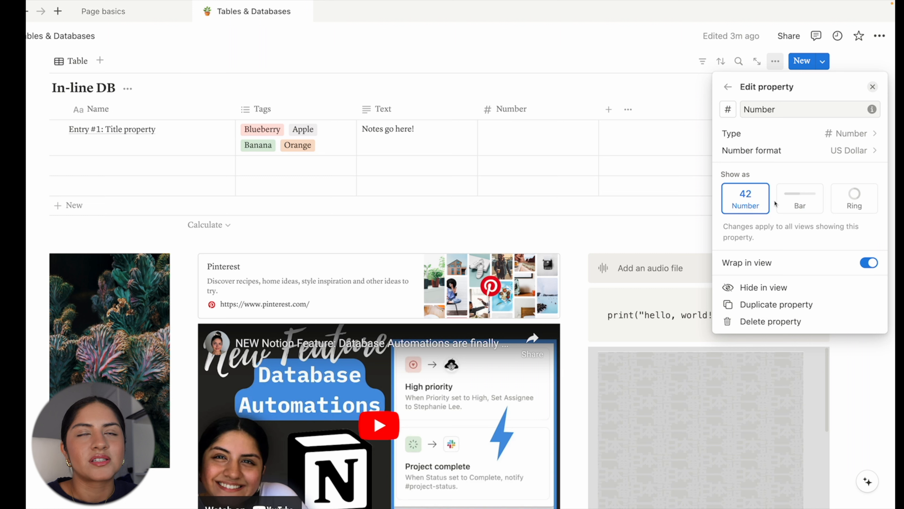
- Show the Number property as a purple bar divided by 300, keeping the number shown
click(792, 202)
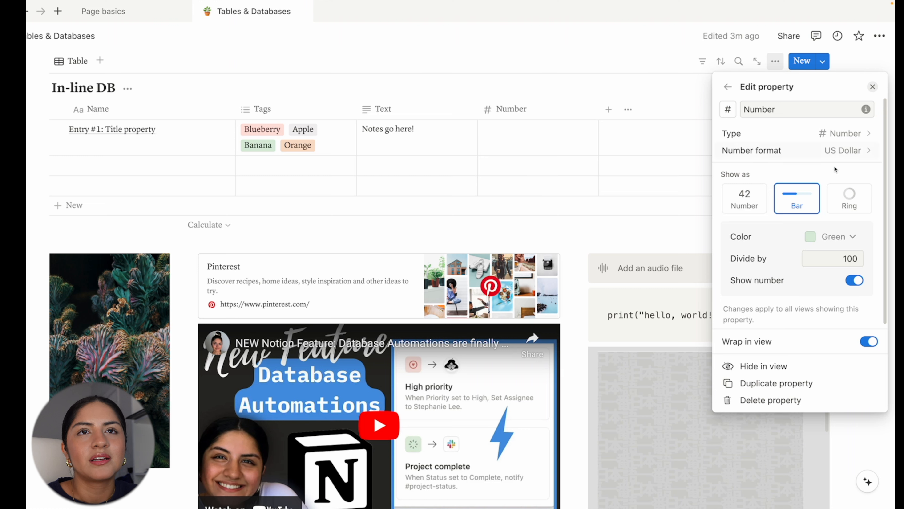
click(834, 258)
key(BackSpace)
key(BackSpace)
key(BackSpace)
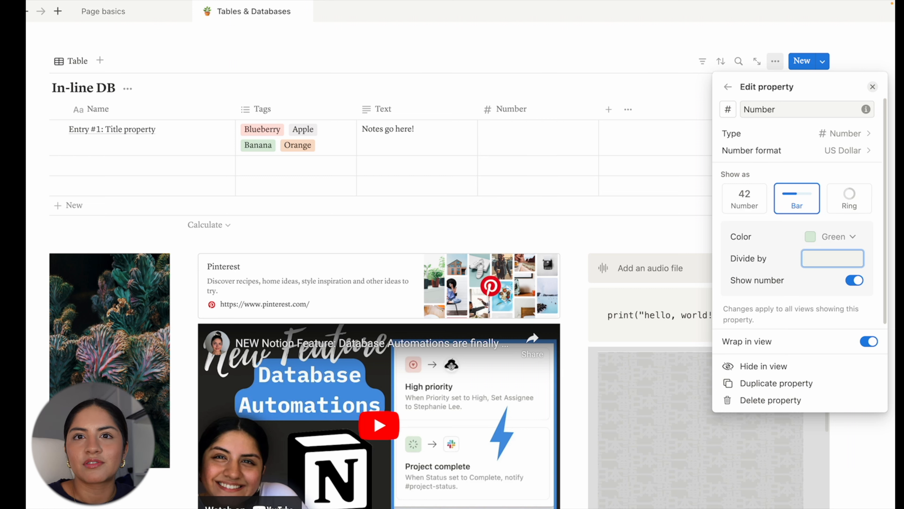
text(300)
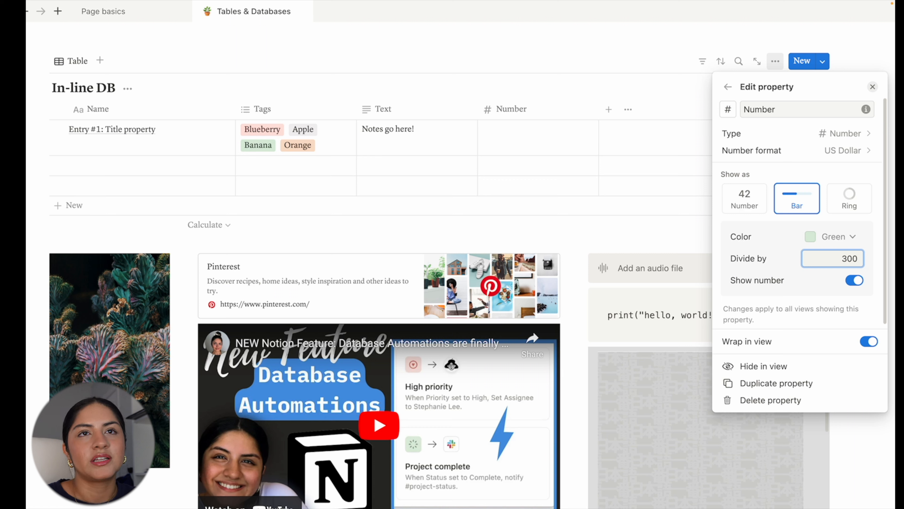
click(820, 236)
click(832, 379)
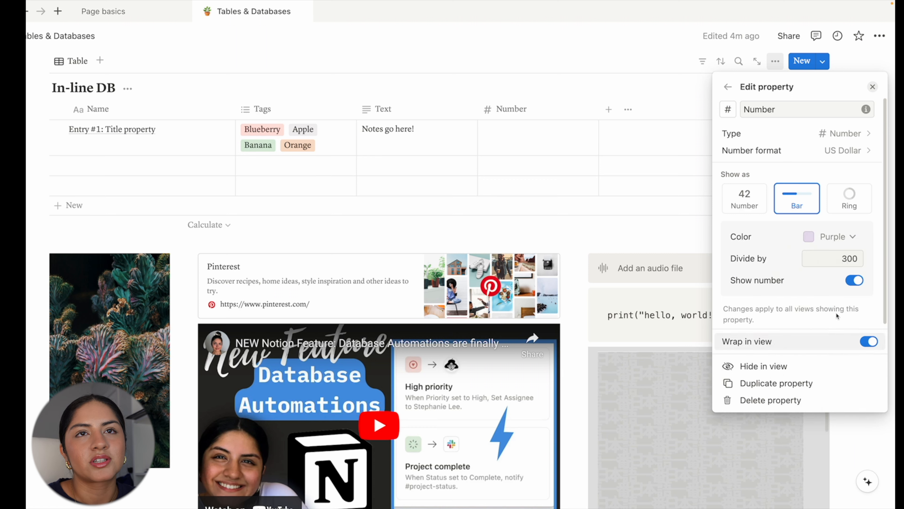
click(854, 280)
click(854, 280)
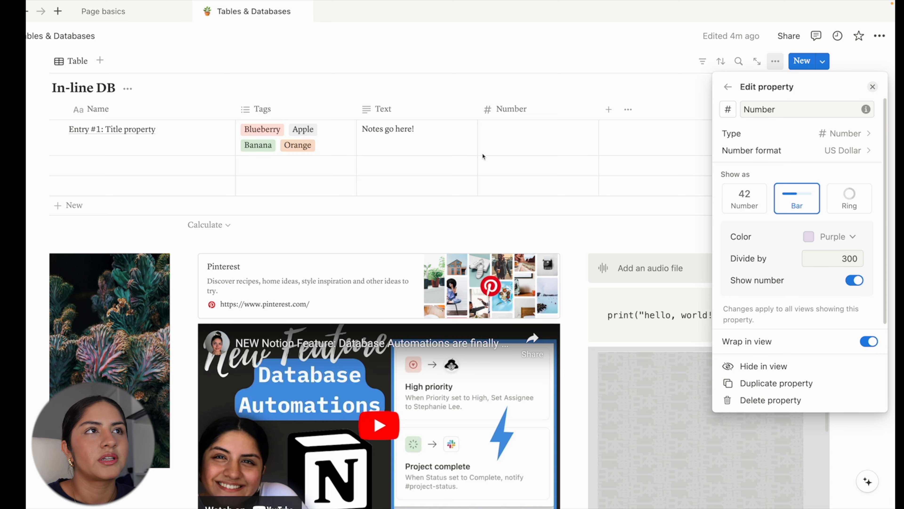
- Enter 250 as the Number value of Entry #1
click(541, 134)
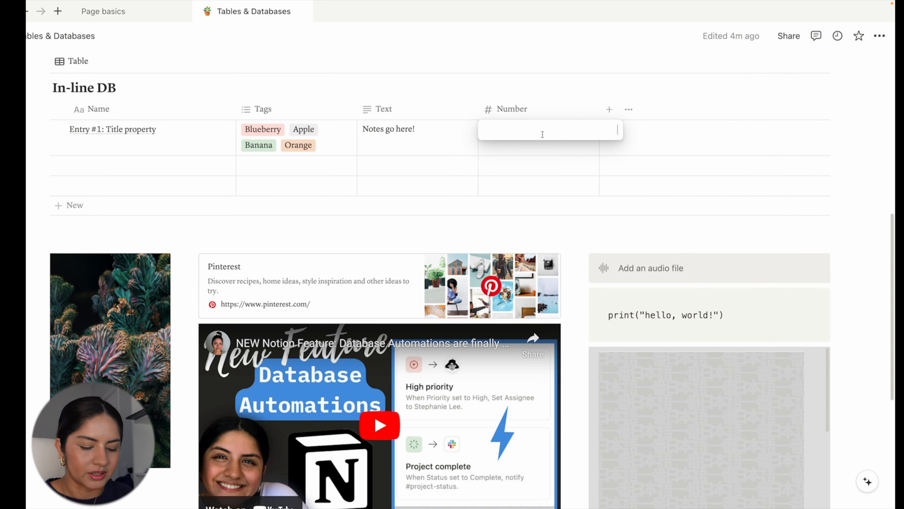
text(250)
key(Return)
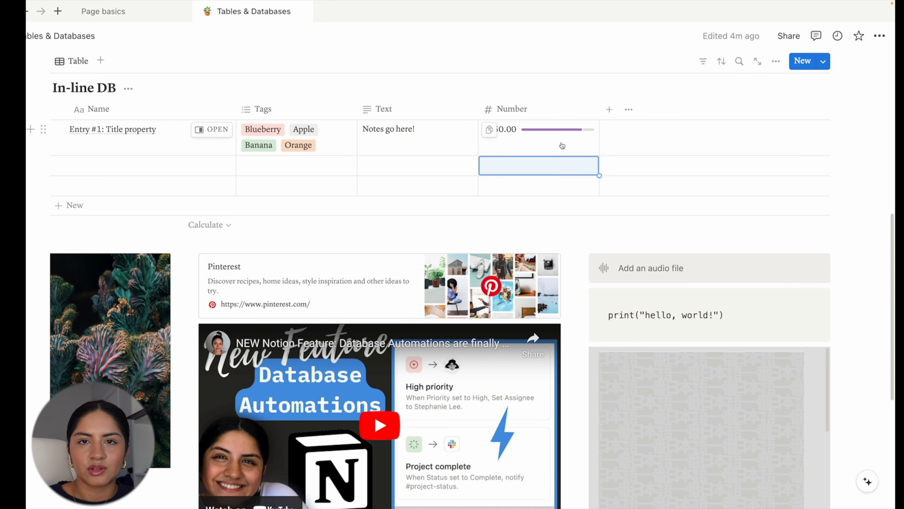
click(609, 110)
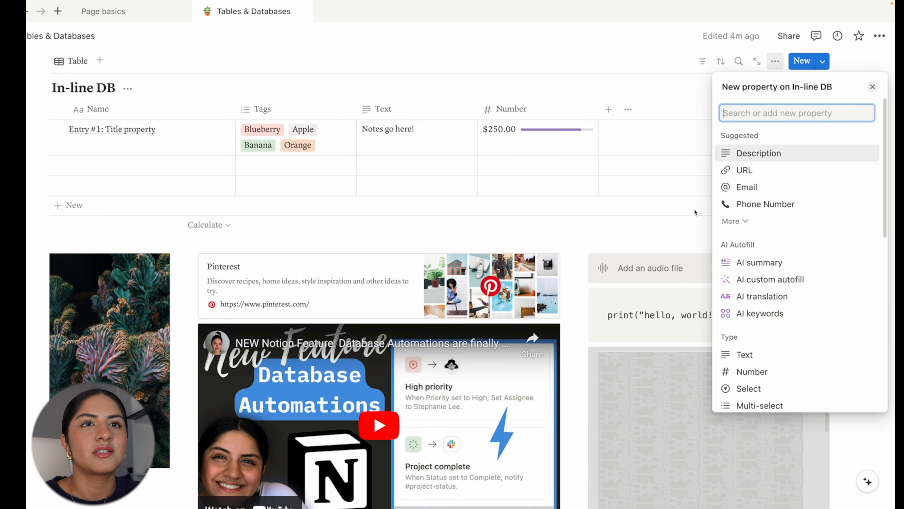
scroll(823, 252, down, 8)
scroll(787, 335, up, 6)
click(787, 336)
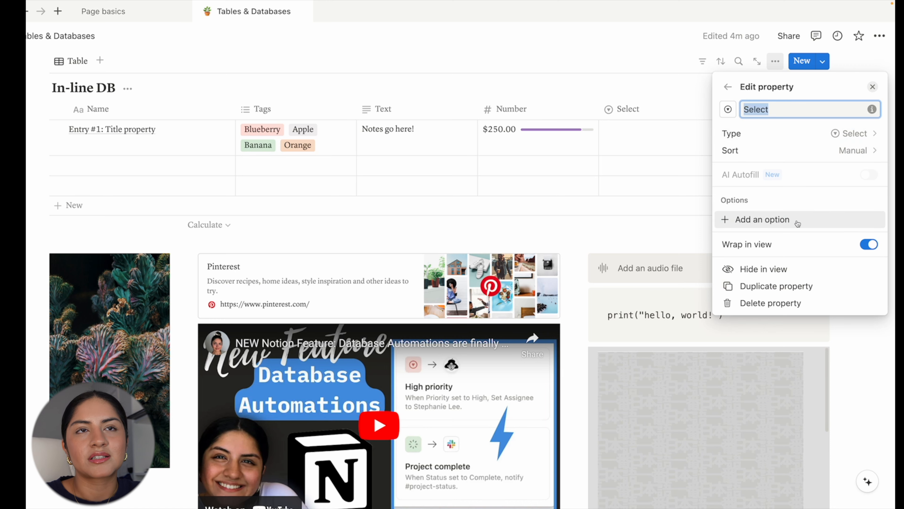
click(797, 221)
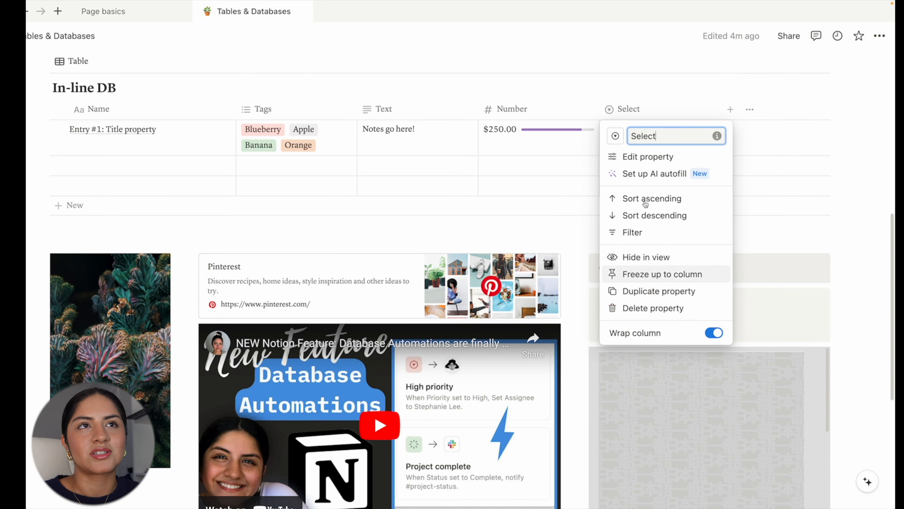
click(649, 309)
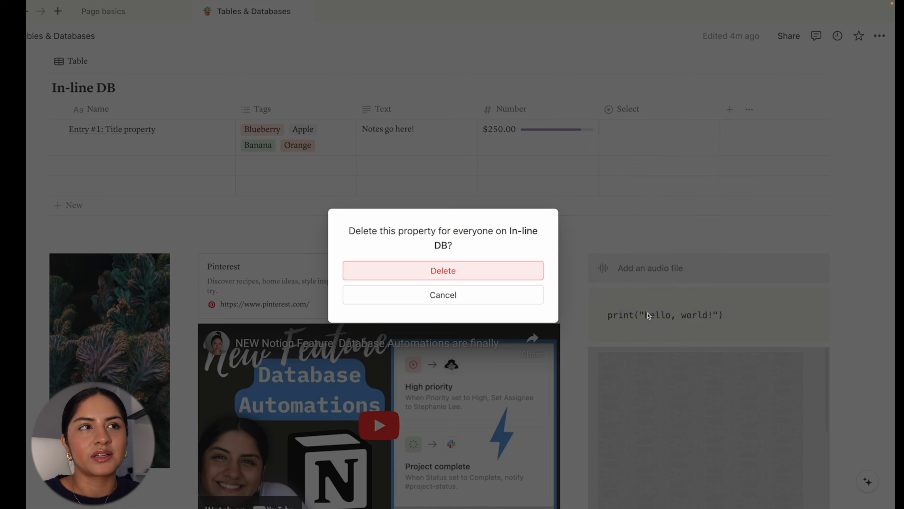
click(472, 271)
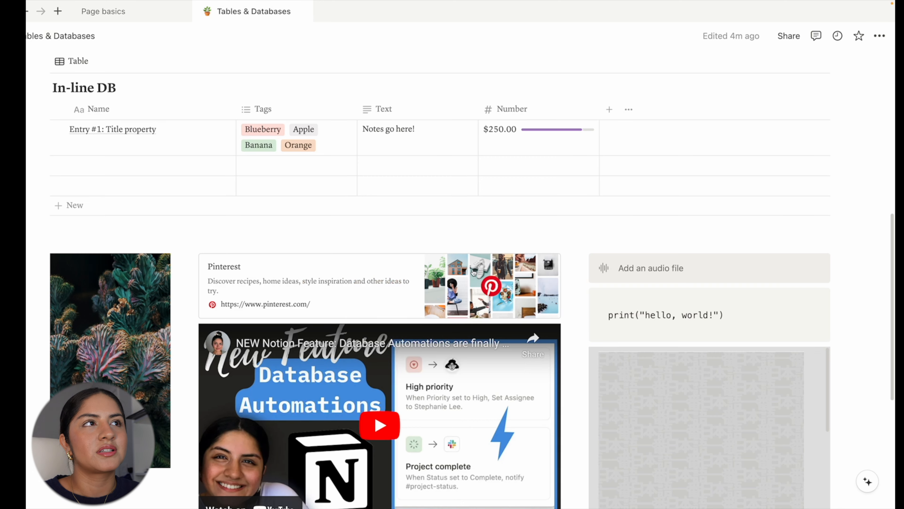
- Duplicate the Tags property and rename the copy "Select"
click(340, 116)
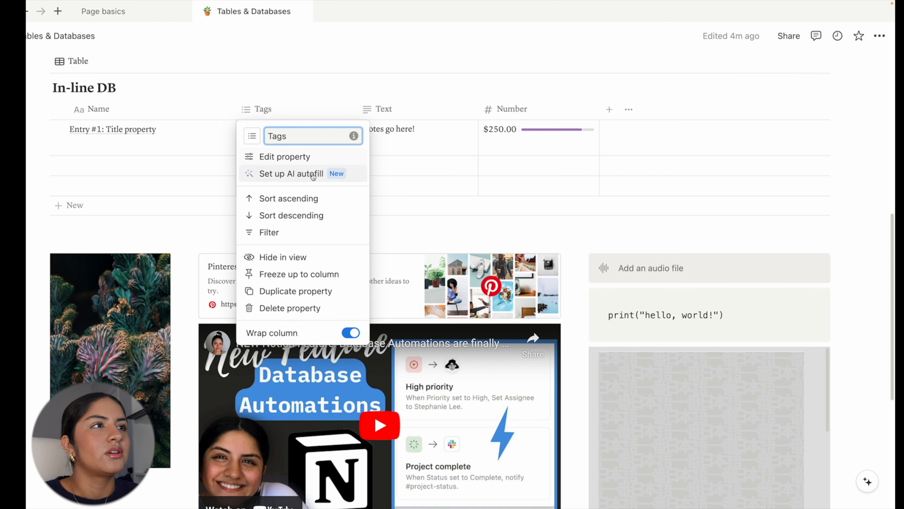
click(292, 290)
triple_click(418, 136)
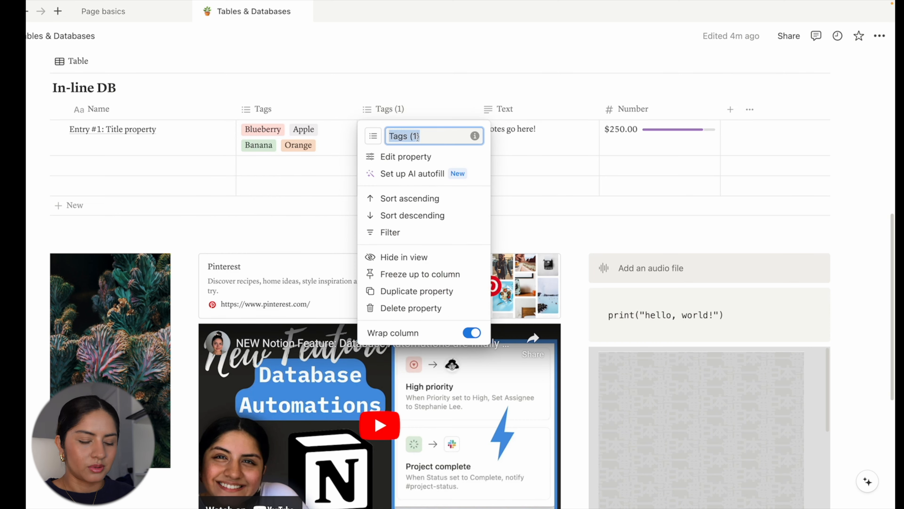
text(Select)
key(Return)
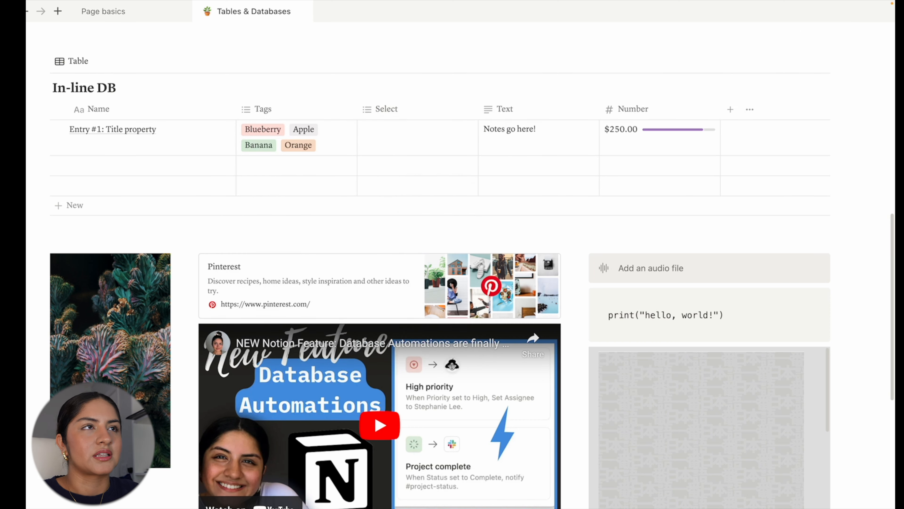
- Change the type of the duplicated Select property from multi-select to Select
click(386, 109)
click(392, 156)
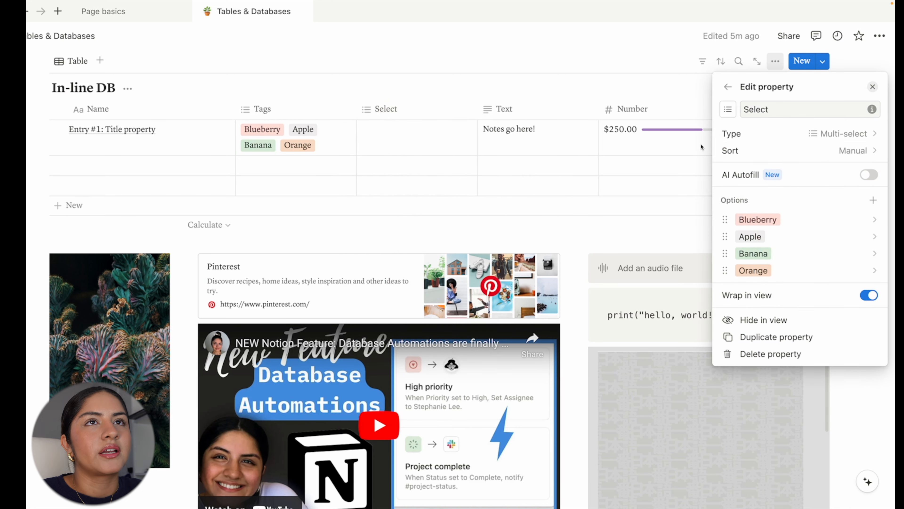
click(785, 143)
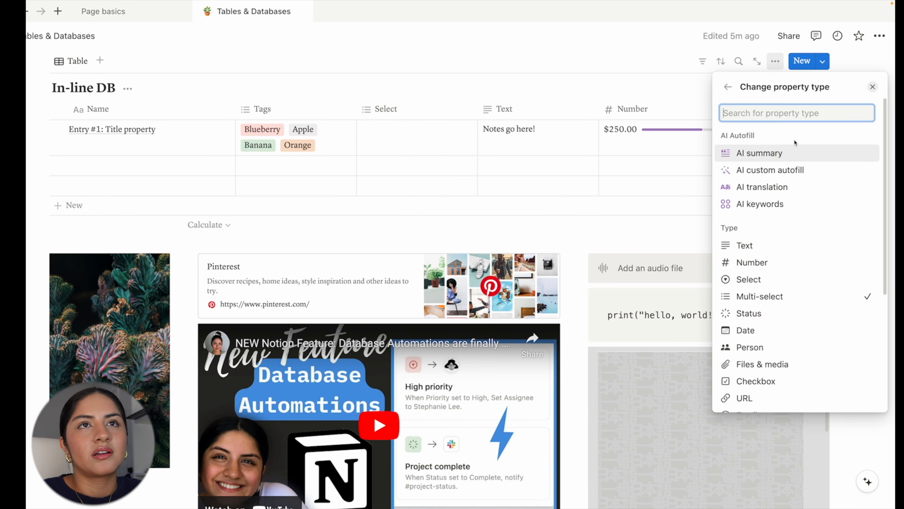
click(769, 279)
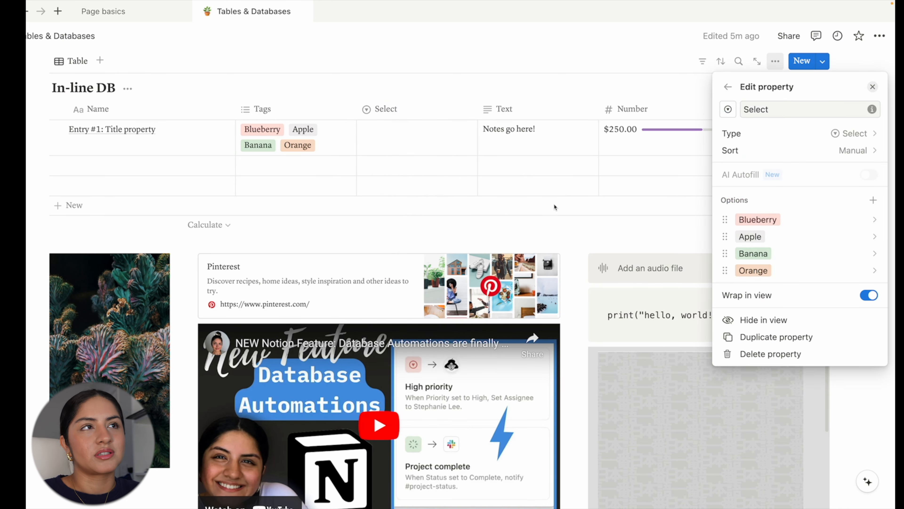
- Try Banana and Apple as Entry #1's Select value, finishing with Blueberry
click(443, 149)
click(442, 148)
click(427, 204)
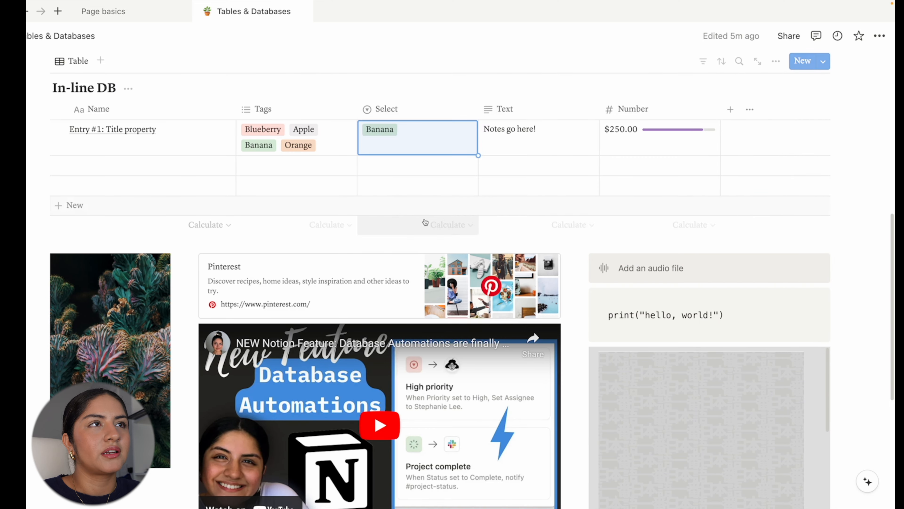
key(Return)
click(421, 218)
key(Return)
click(393, 187)
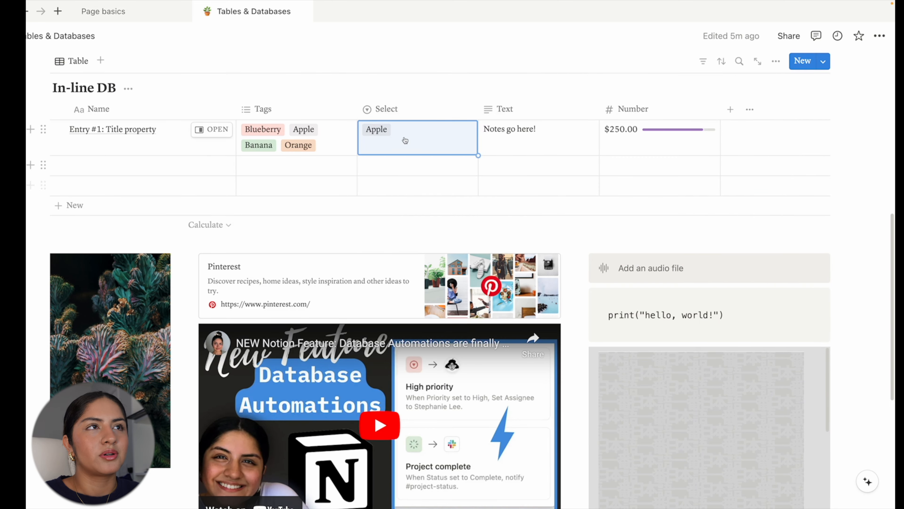
key(Return)
click(397, 169)
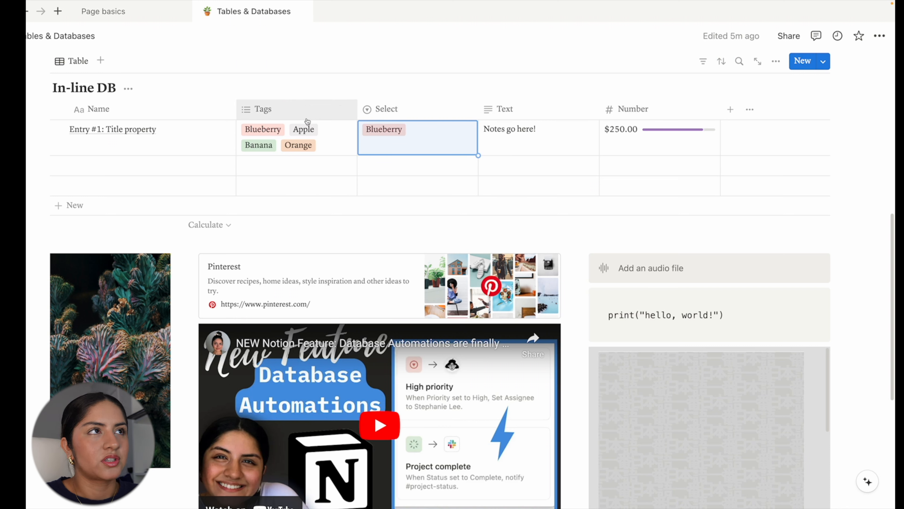
- Rename the Tags property of the In-line DB as "Multi-select"
click(291, 117)
double_click(277, 135)
text(M)
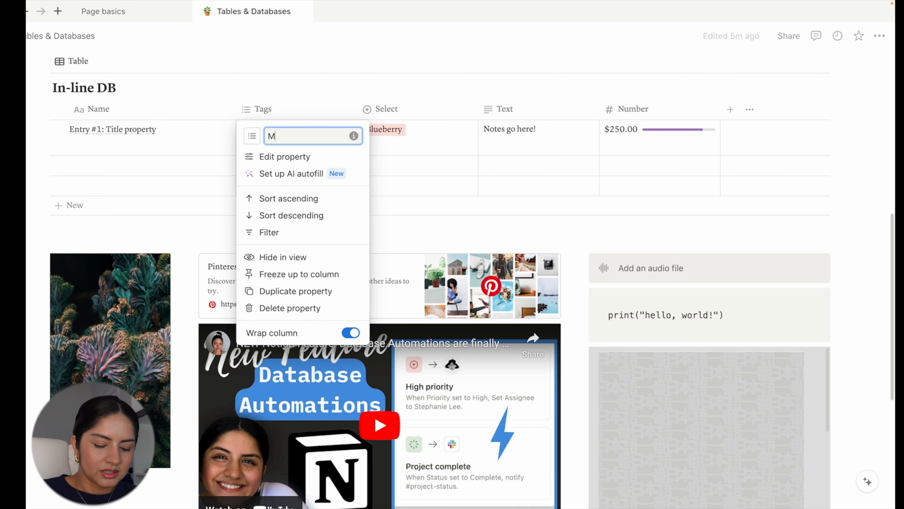
text(ulti-select)
key(Return)
- Add a Status property to the In-line DB and check its Show as options, keeping Select
click(730, 109)
scroll(788, 264, down, 5)
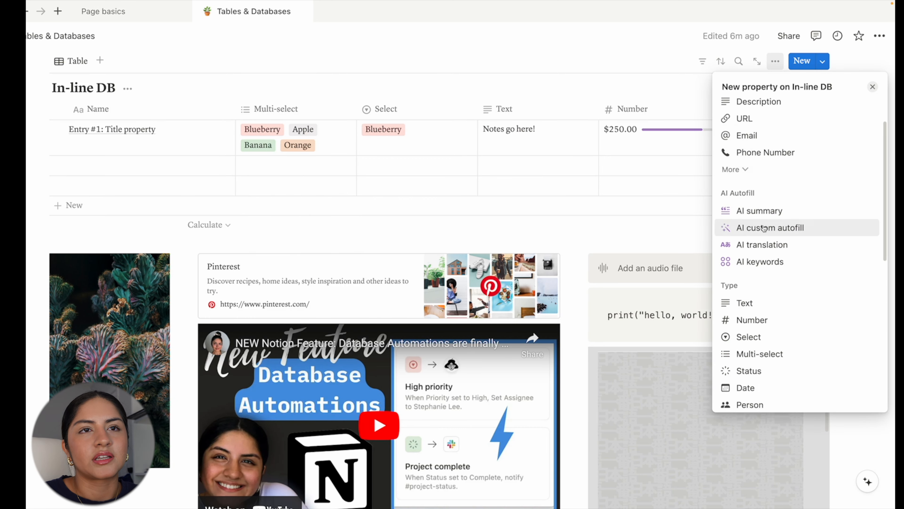
click(787, 301)
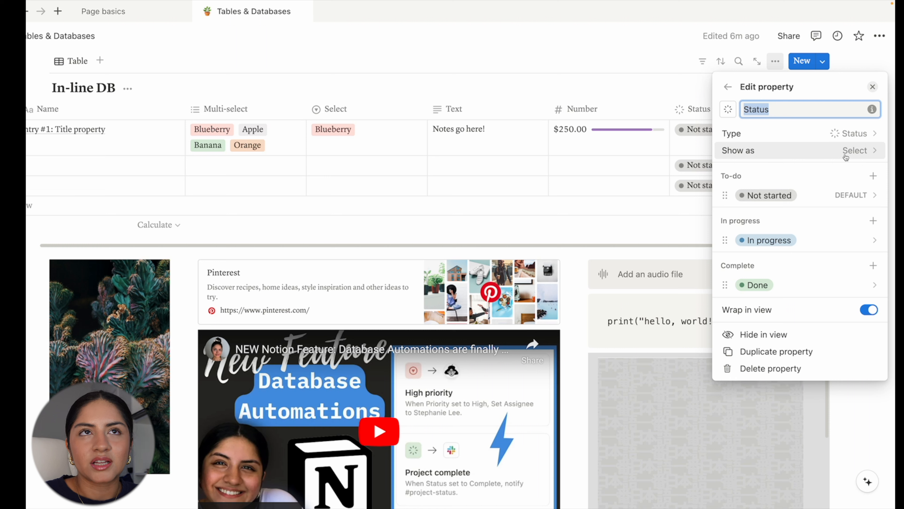
click(834, 154)
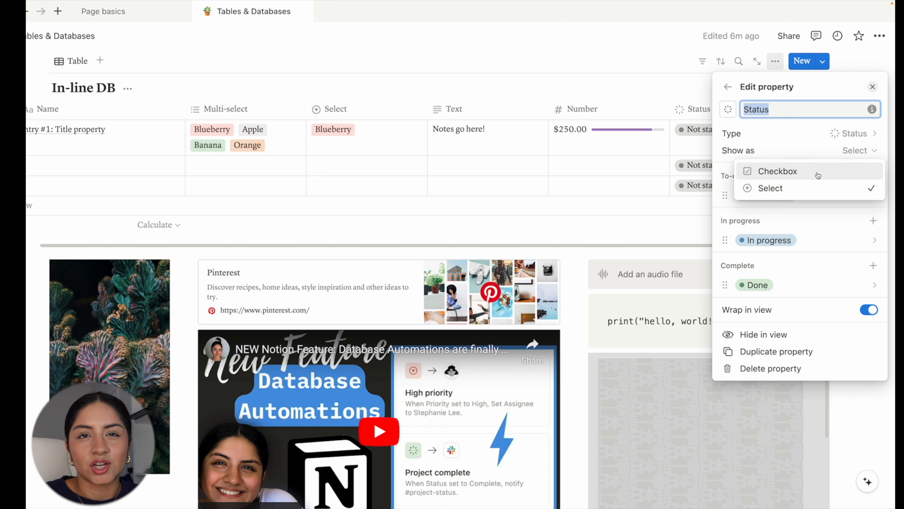
click(822, 147)
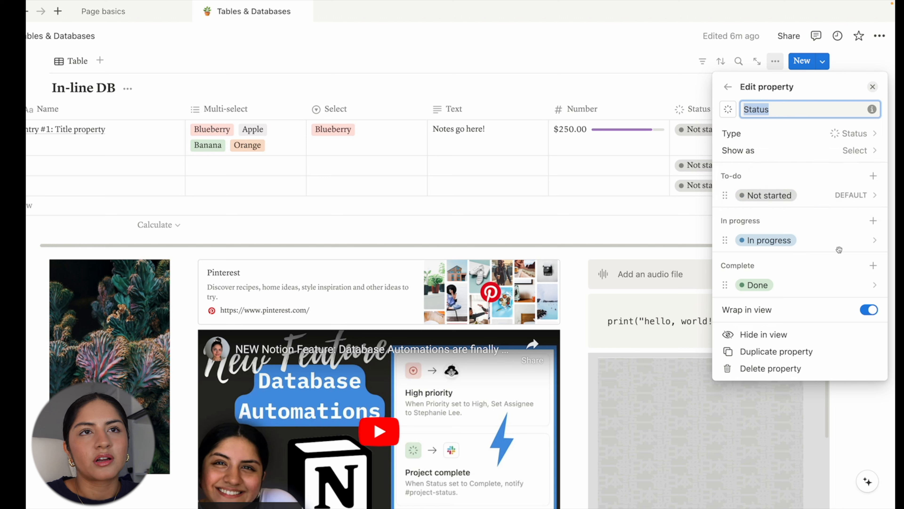
- Add an "On hold" option to the To-do group of the Status property
click(873, 175)
text(On hold)
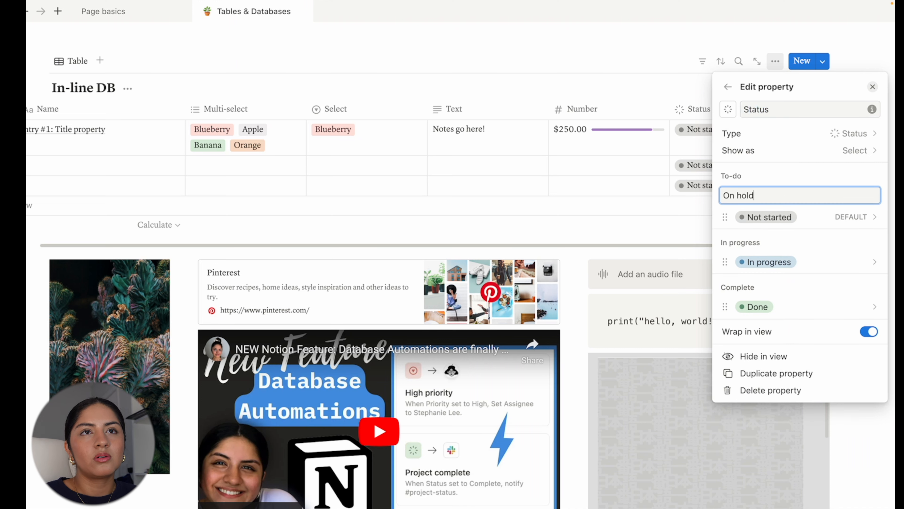
key(Return)
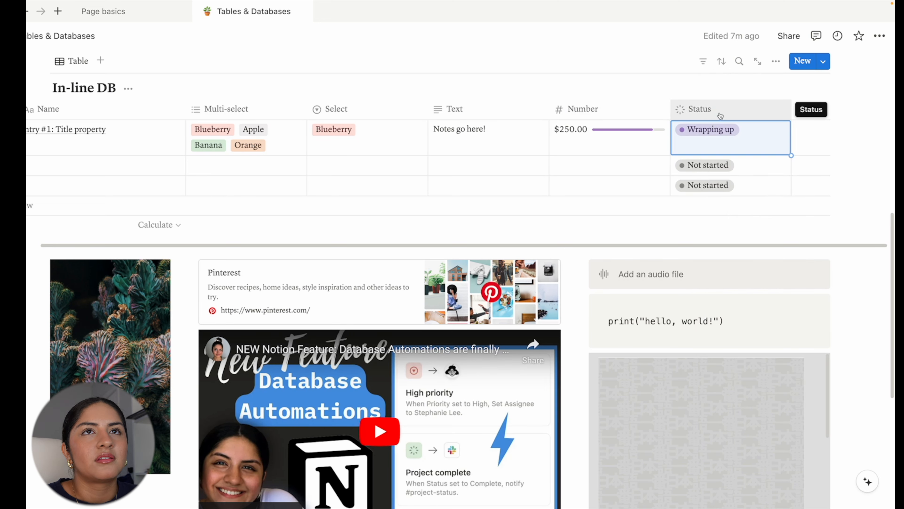
- Show the Status property as a checkbox and mark the second entry's status as done
click(717, 113)
click(726, 157)
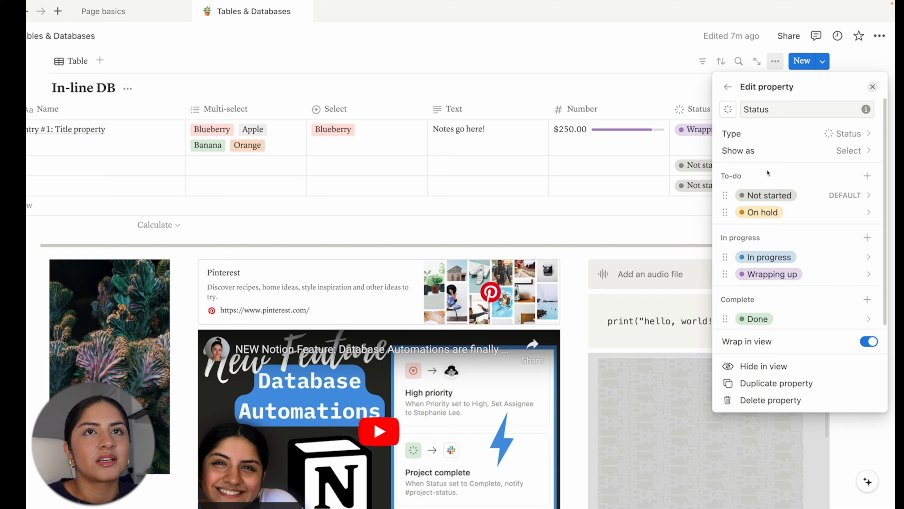
click(838, 156)
click(821, 174)
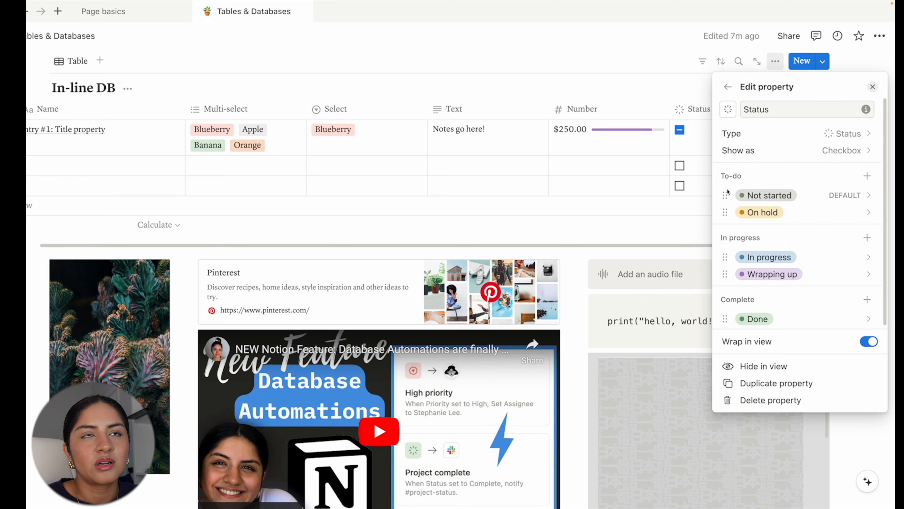
click(672, 210)
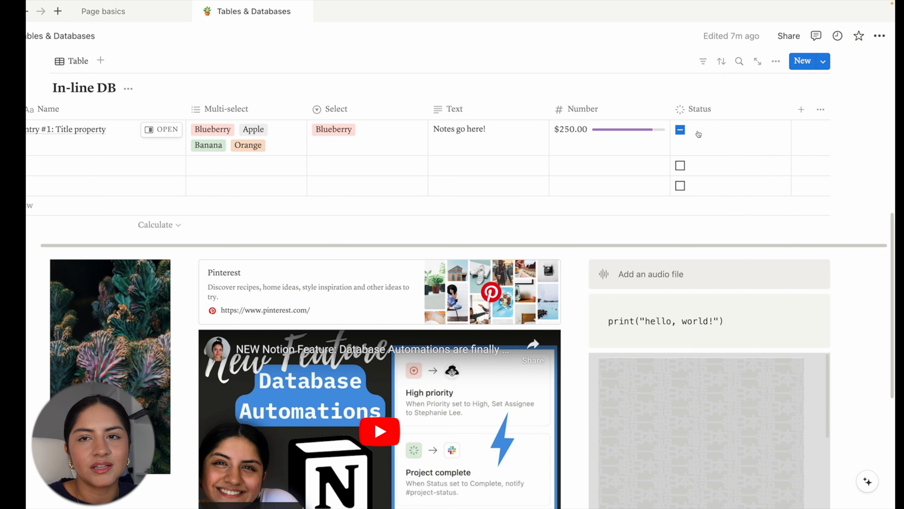
click(681, 166)
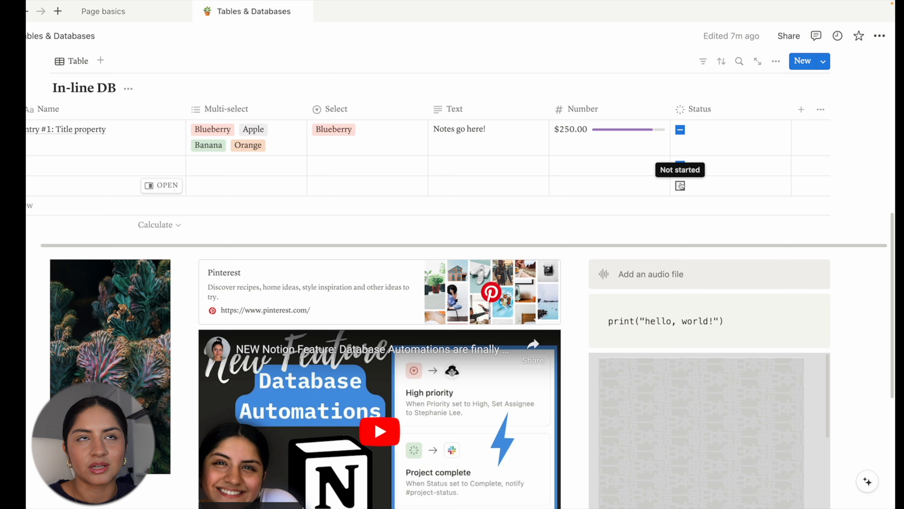
- Add a Date property to the In-line DB and set Entry #1's date to Jun 19, 2024
click(801, 111)
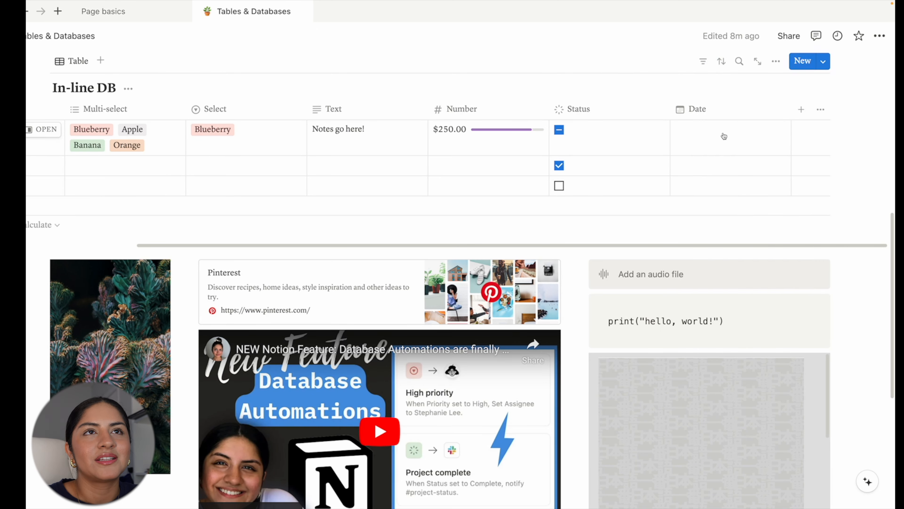
click(724, 136)
click(712, 289)
key(Escape)
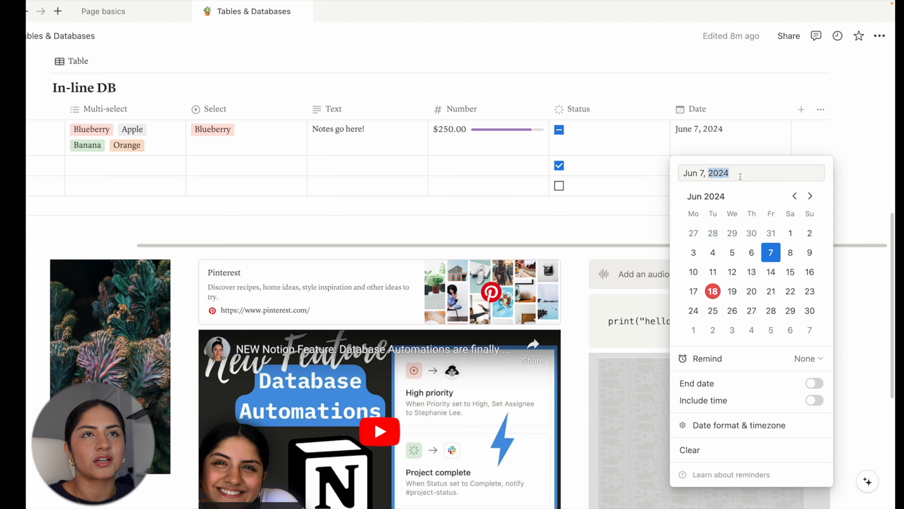
triple_click(740, 176)
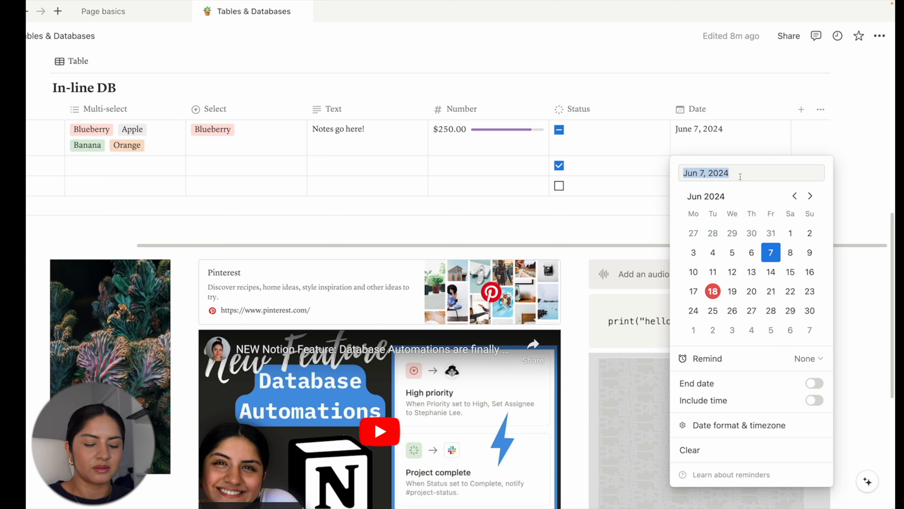
text(Jun 19, 2024)
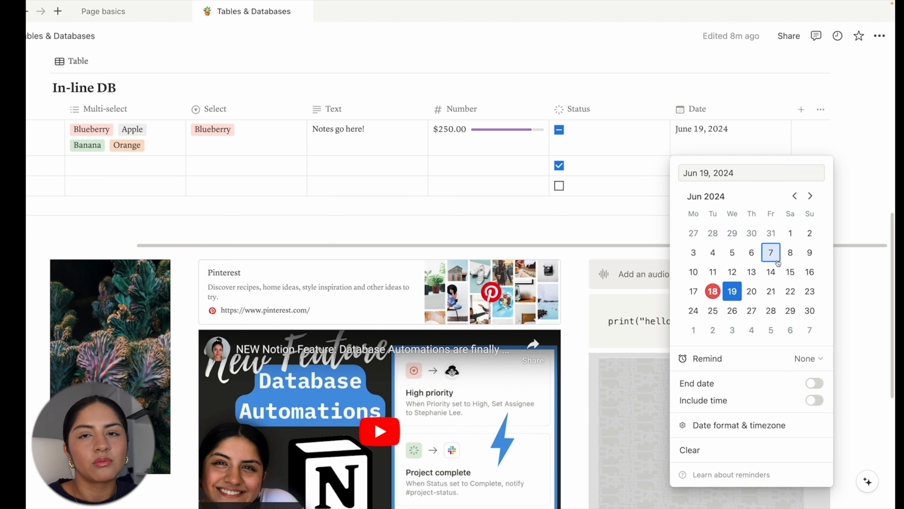
- Extend Entry #1's date to end on Jun 27, 2024, with a 3:00 PM start time and a 7:00 PM end time
click(758, 382)
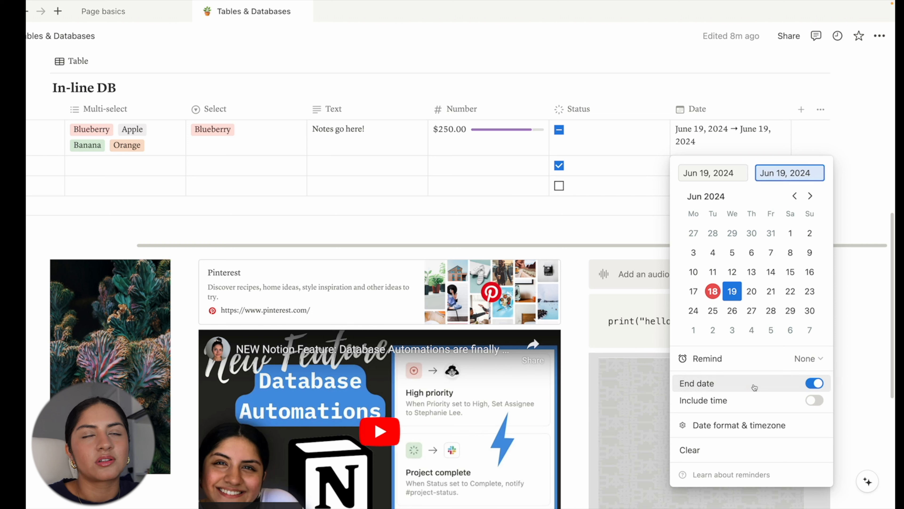
click(751, 310)
click(814, 400)
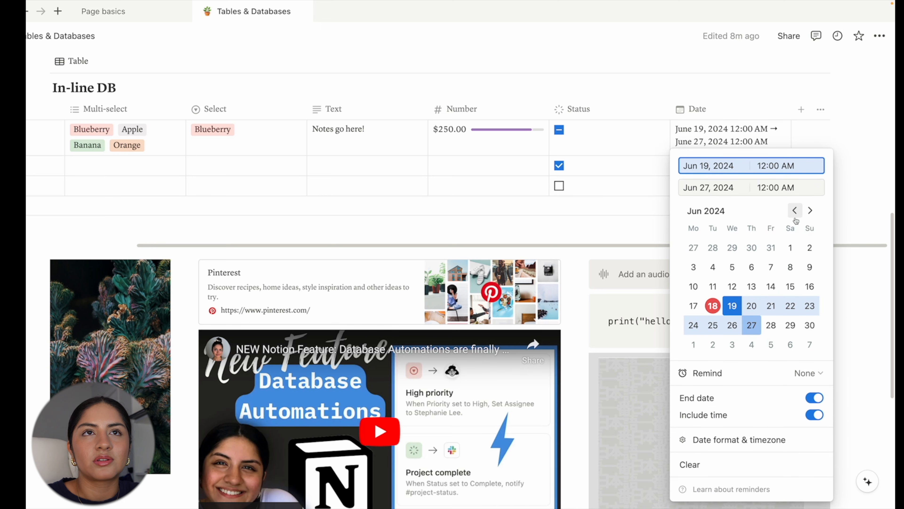
drag(791, 167, 757, 166)
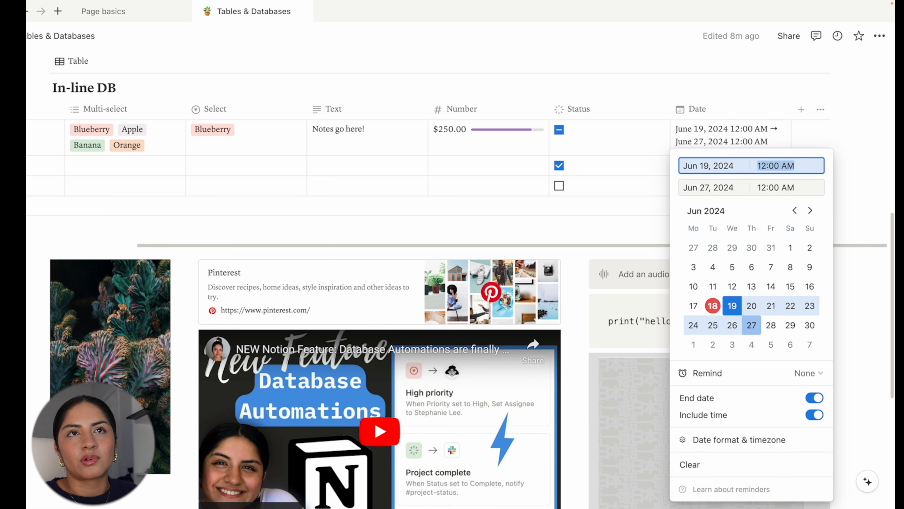
text(3 pm)
key(Tab)
text(7:00 PM)
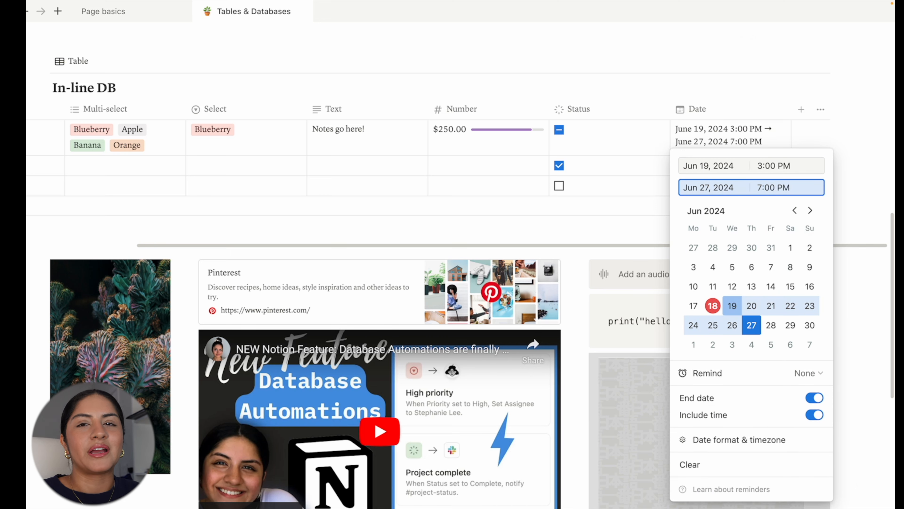
click(807, 373)
click(596, 296)
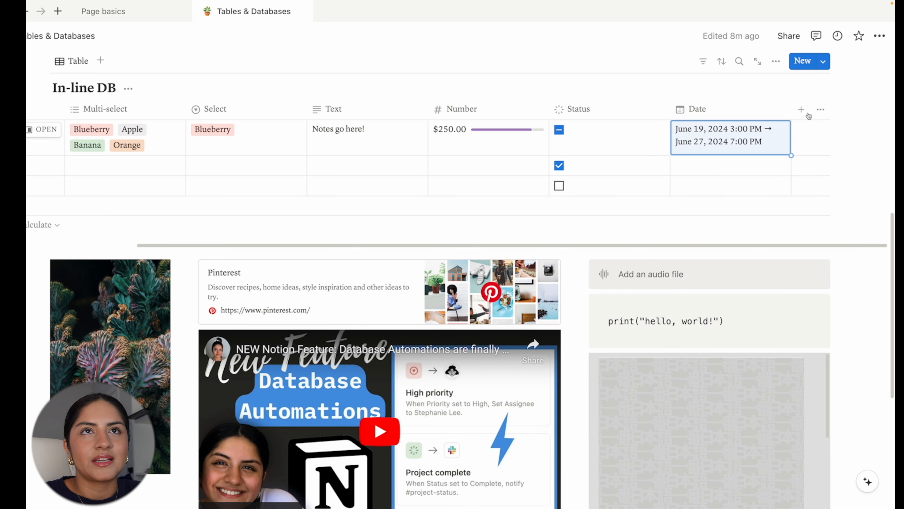
- Add a Person property to the In-line DB
click(801, 109)
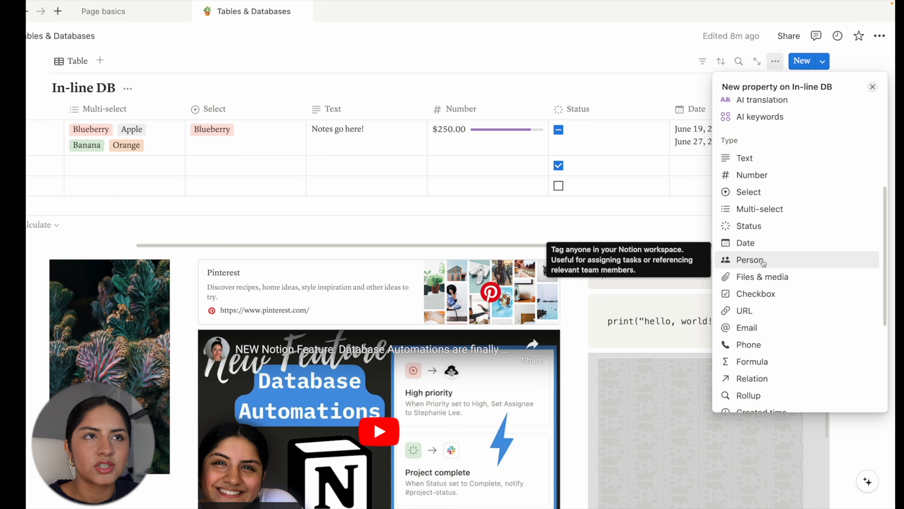
click(763, 261)
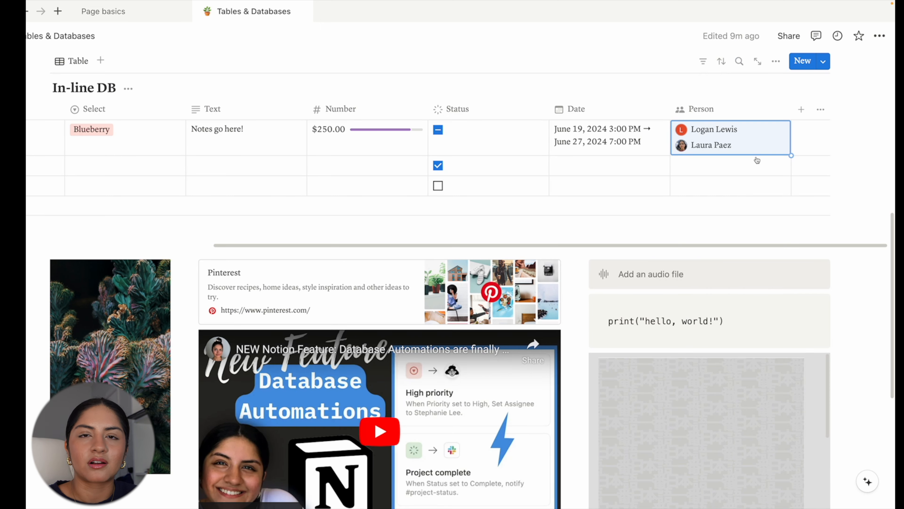
- Add a Files & media property to the In-line DB and look at Entry #1's upload and embed link options
click(801, 109)
scroll(797, 228, down, 5)
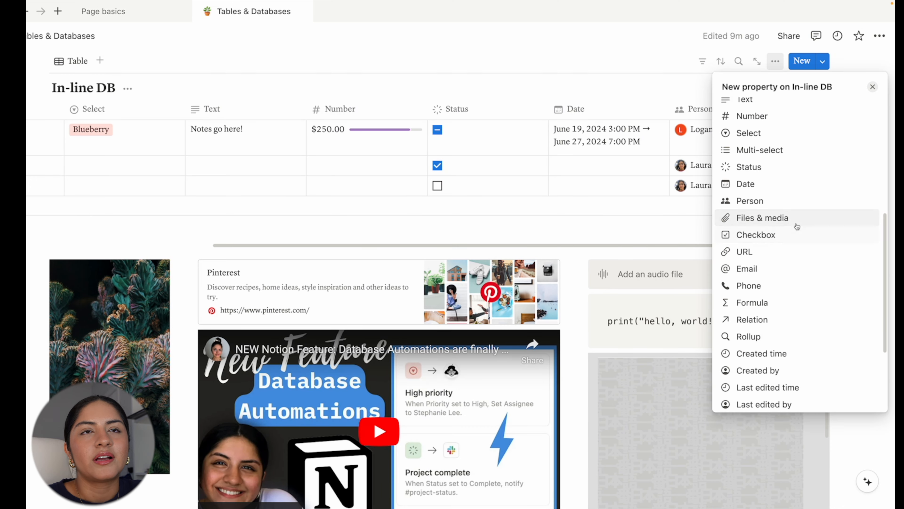
click(791, 217)
click(692, 166)
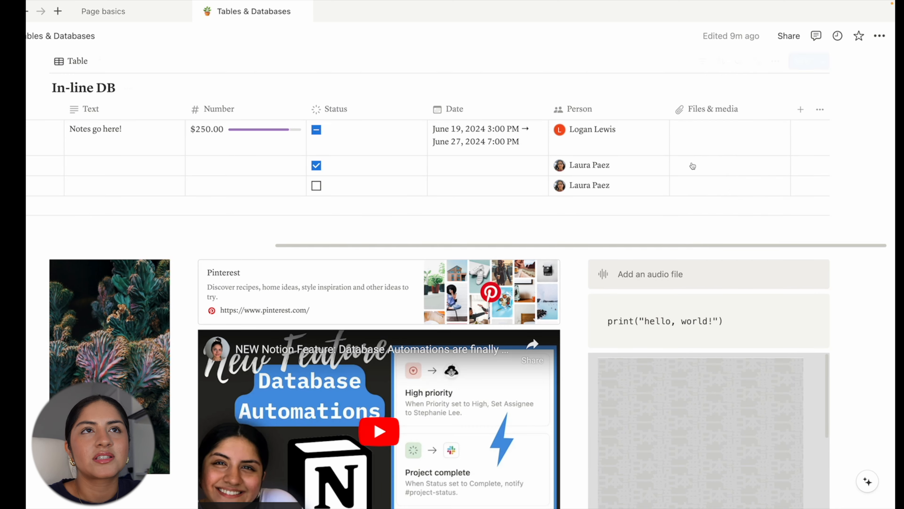
click(749, 137)
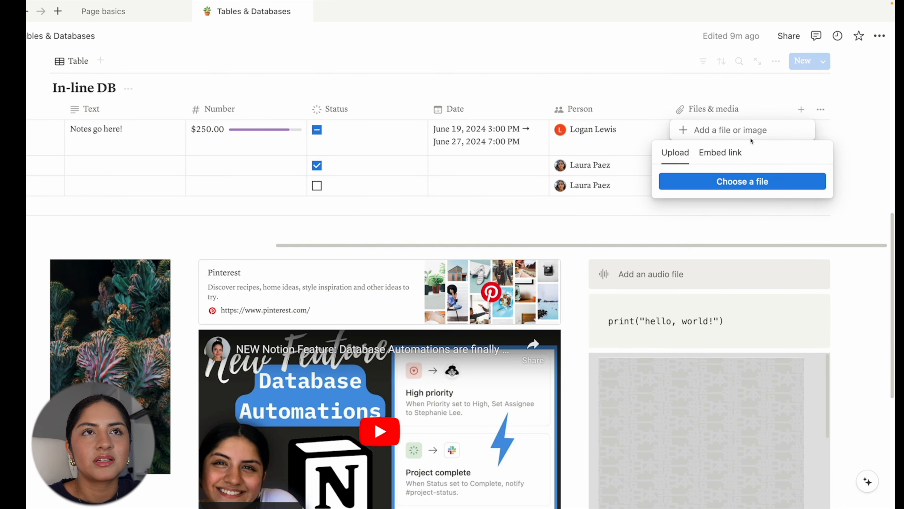
click(704, 154)
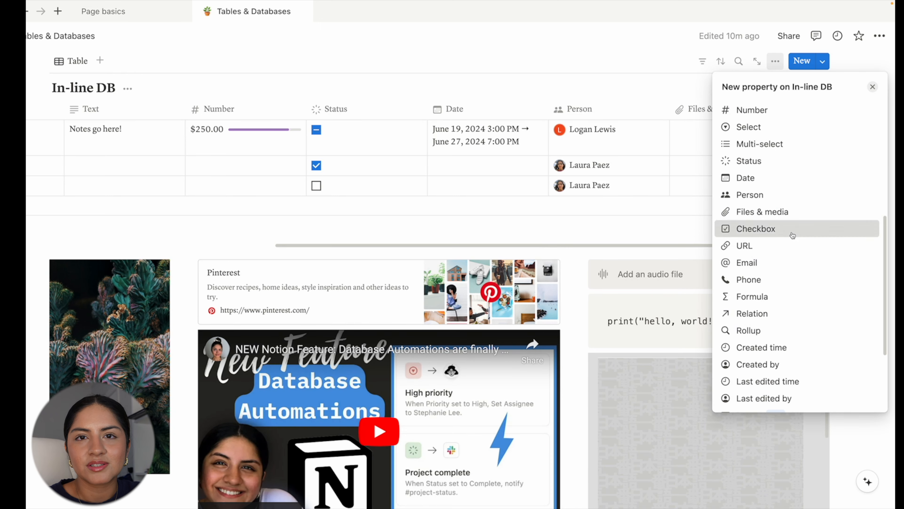
- Add Checkbox and URL properties to the In-line DB, switching the URL property's Show full URL option on and back off
click(790, 235)
click(693, 98)
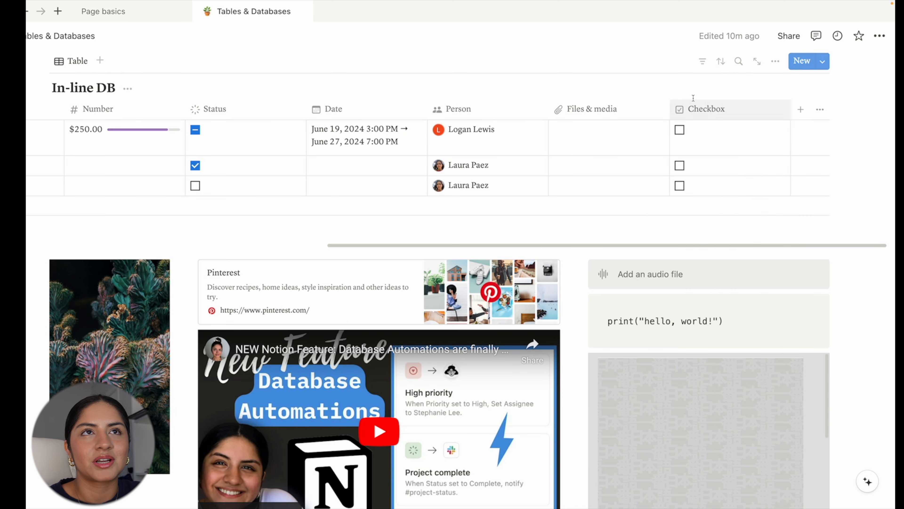
click(801, 109)
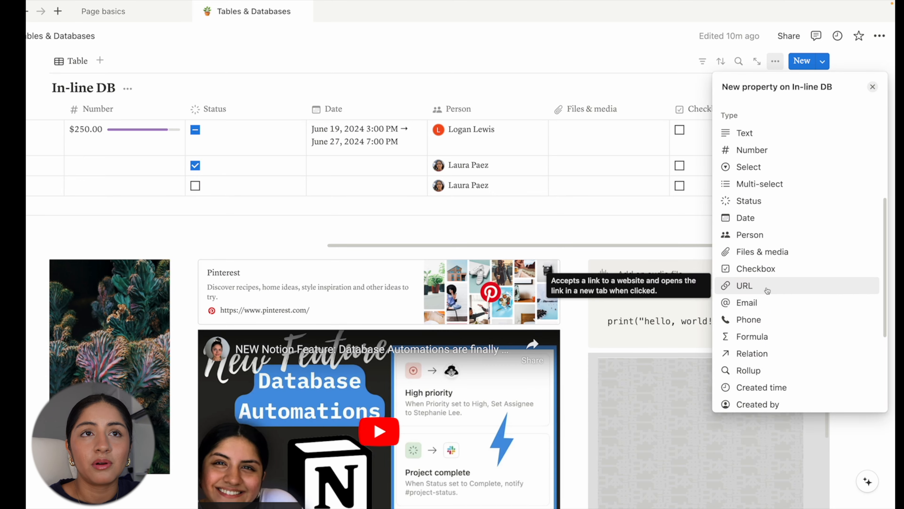
click(768, 290)
click(869, 150)
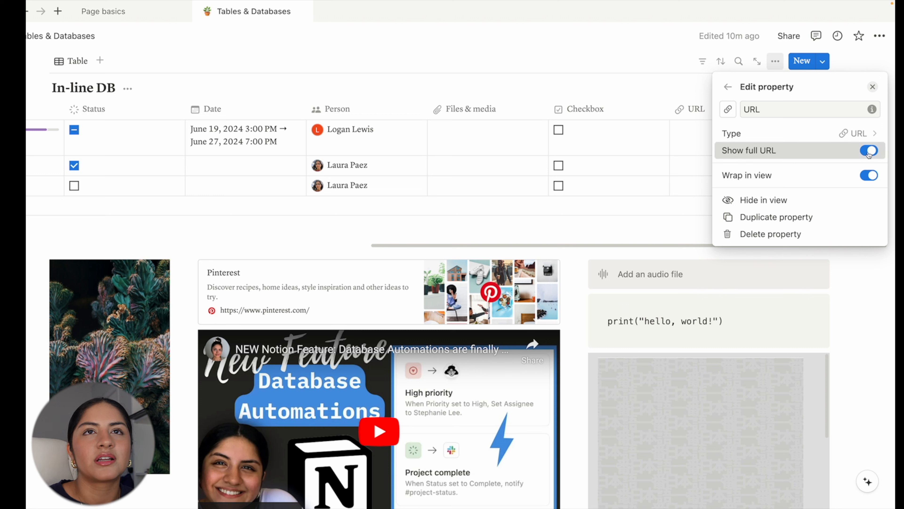
click(869, 151)
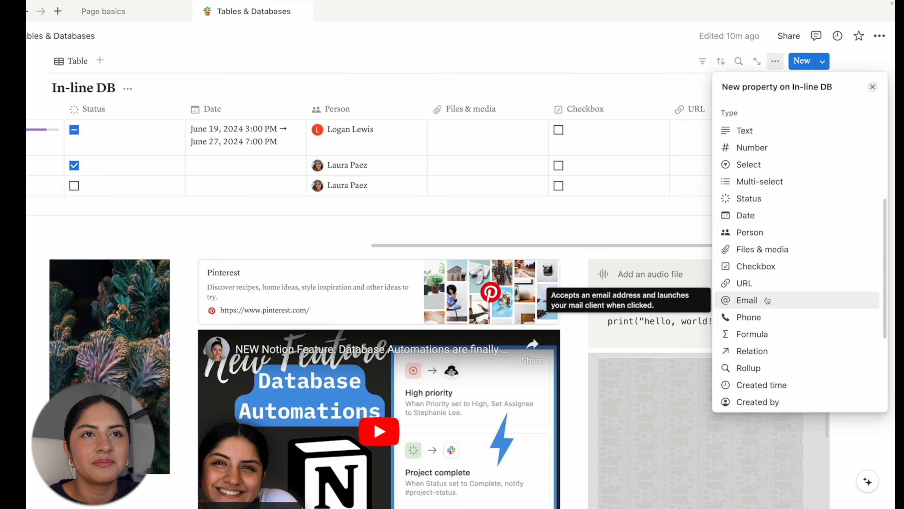
- Add Created time and Created by properties to the In-line DB
scroll(761, 318, down, 2)
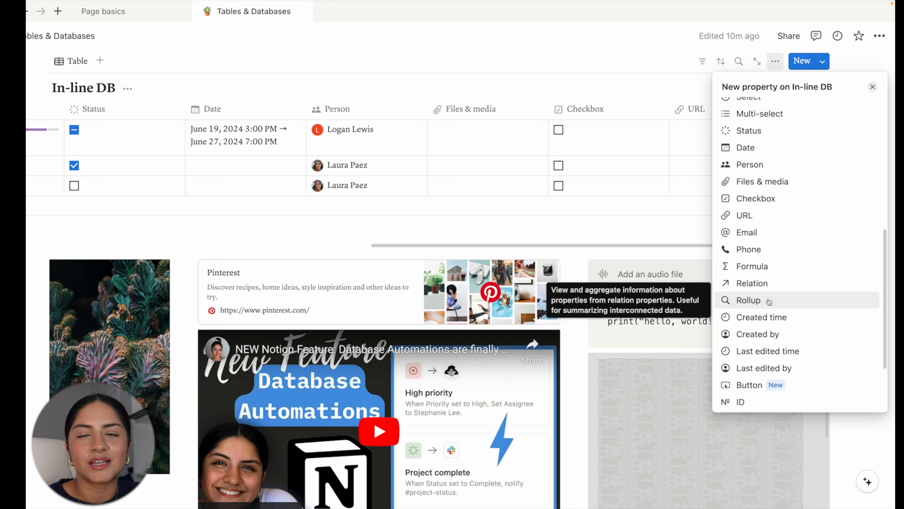
scroll(769, 301, down, 2)
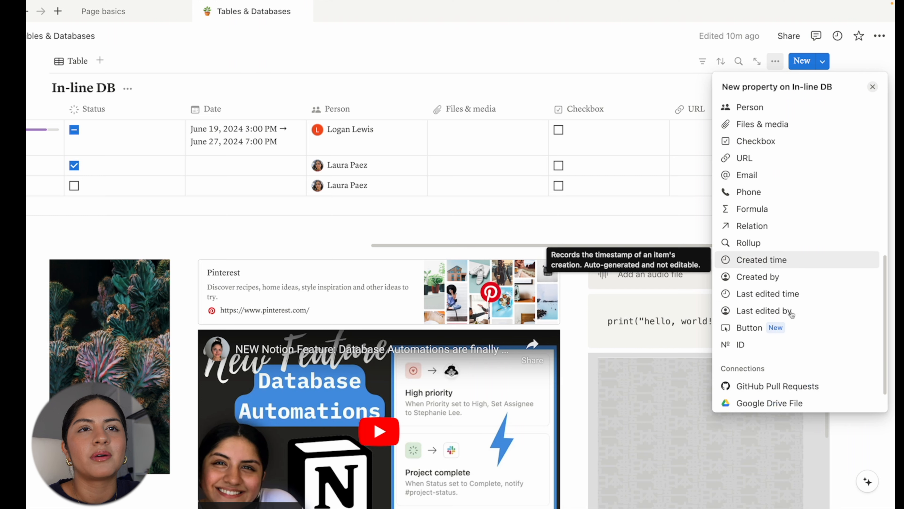
click(792, 263)
click(699, 218)
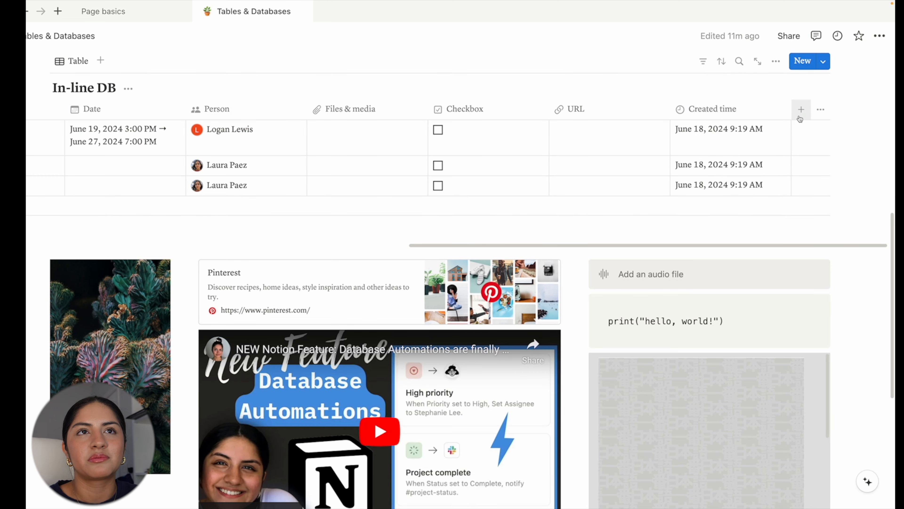
click(801, 109)
click(780, 238)
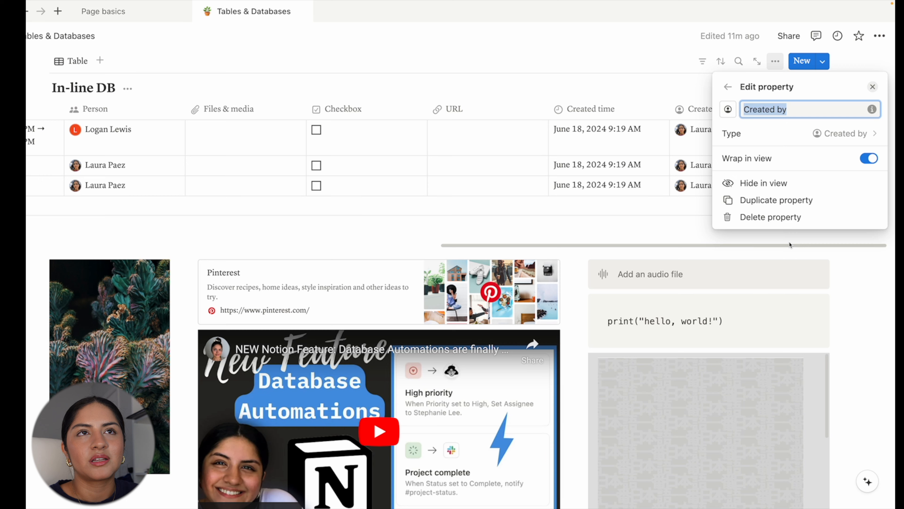
click(712, 249)
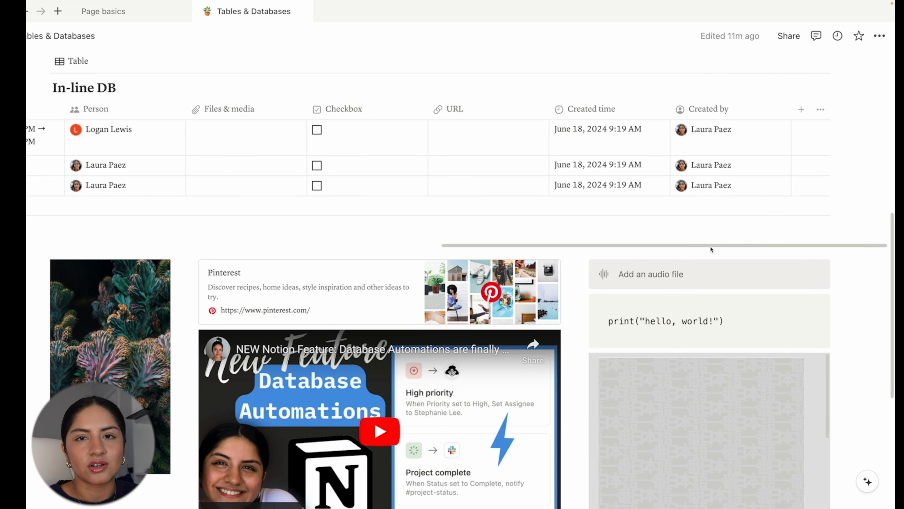
- Add a Last edited time property to the In-line DB and check the remaining property types
click(801, 110)
scroll(799, 251, down, 10)
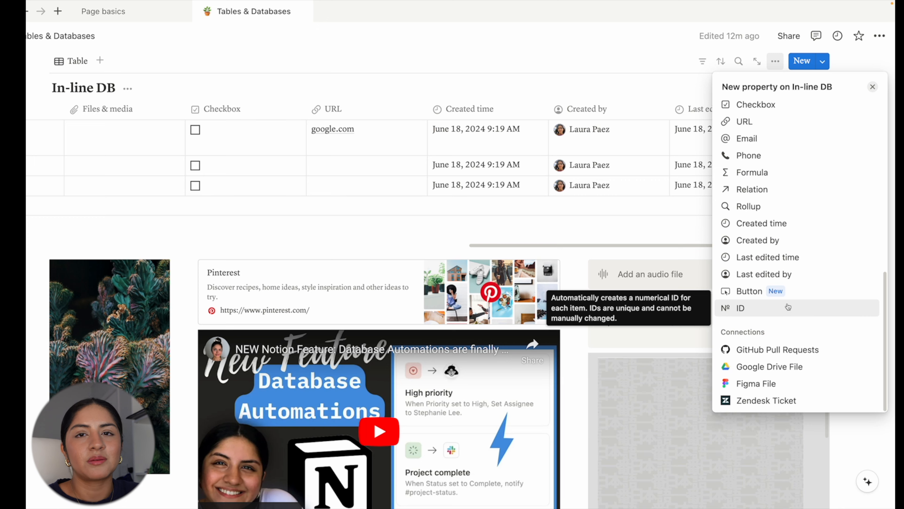
click(791, 153)
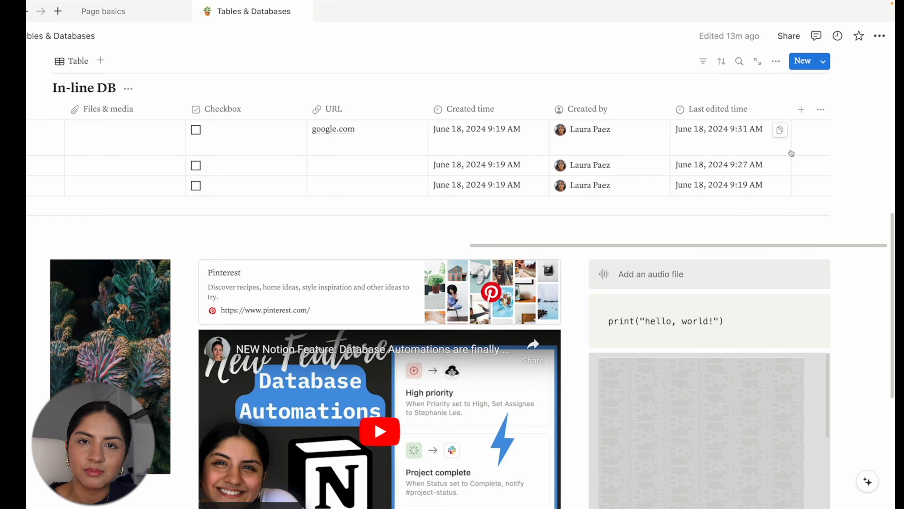